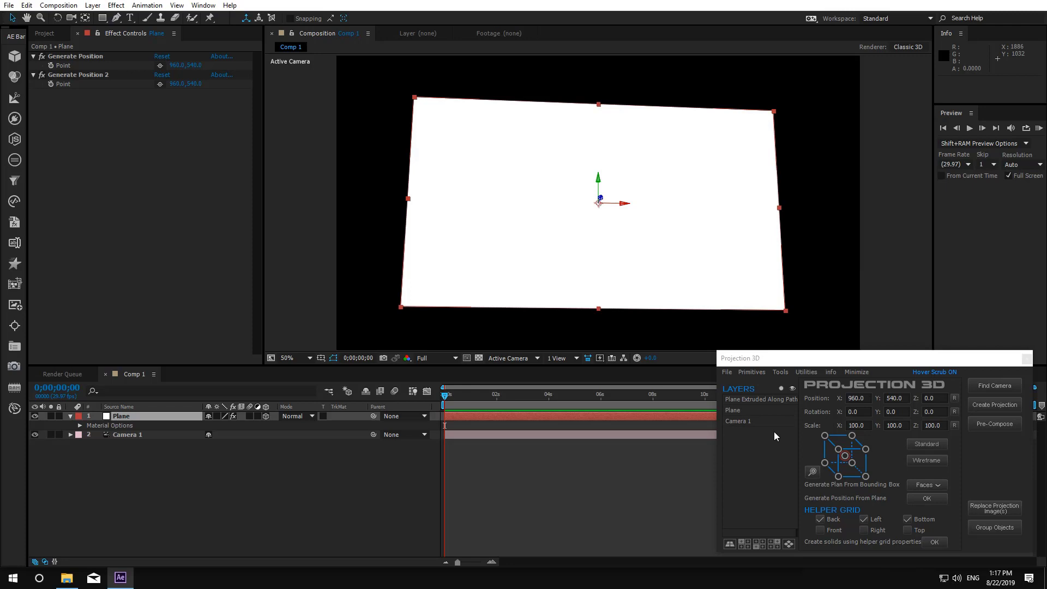
Step: Open the Mask Modeler tool and move its window clear of the Projection 3D panel
left_click(781, 373)
left_click(823, 408)
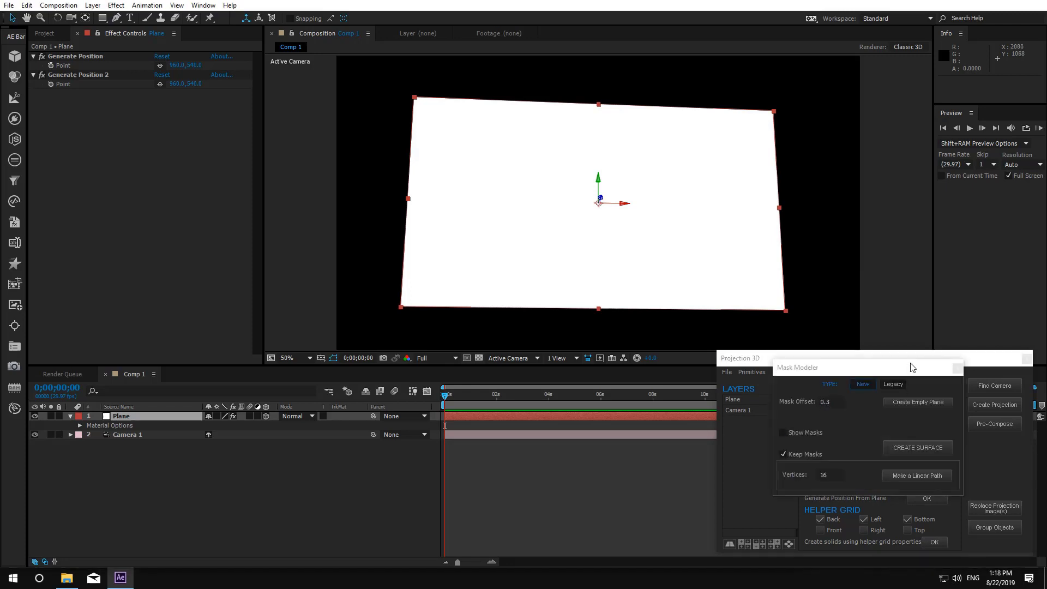
left_click_drag(975, 235, 981, 196)
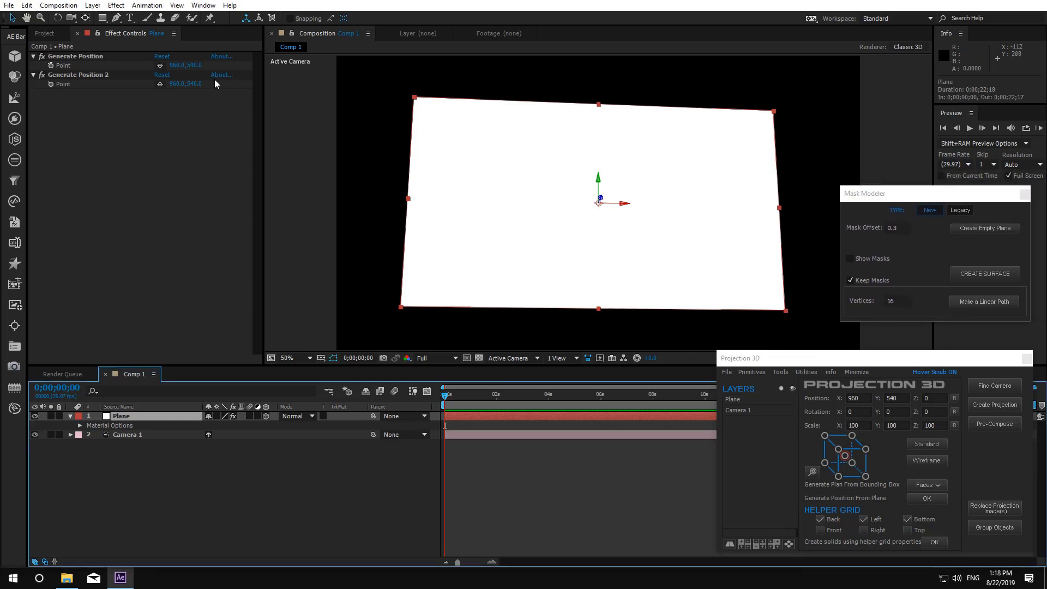
Step: Draw an open five-point zigzag mask across the middle of the Plane layer with the Pen tool
left_click(71, 17)
mouse_move(530, 244)
left_mouse_down()
mouse_move(544, 333)
mouse_move(502, 302)
mouse_move(561, 263)
mouse_move(540, 246)
left_mouse_up()
left_click(116, 18)
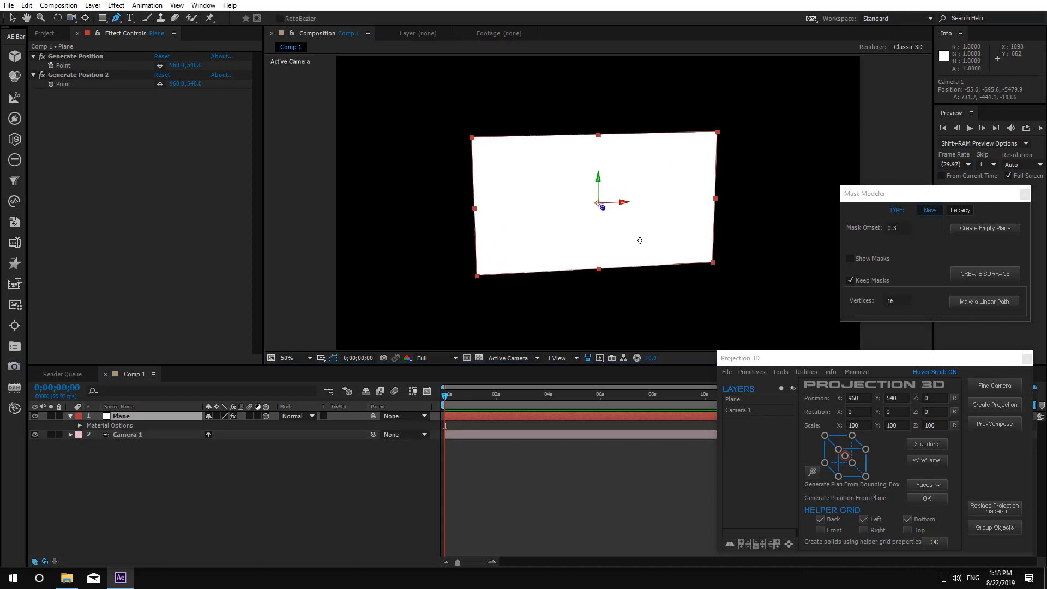
left_click(670, 211)
left_click(628, 188)
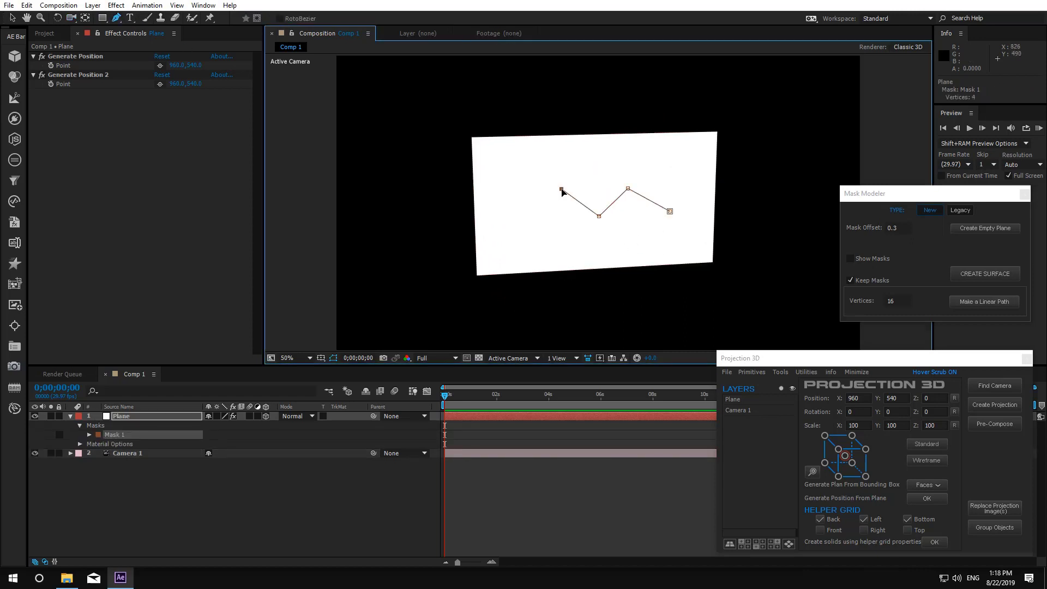
Step: Duplicate the Plane layer and move the copy towards the camera to a Z position of about -1307
left_click(148, 418)
key("ctrl+d")
key("v")
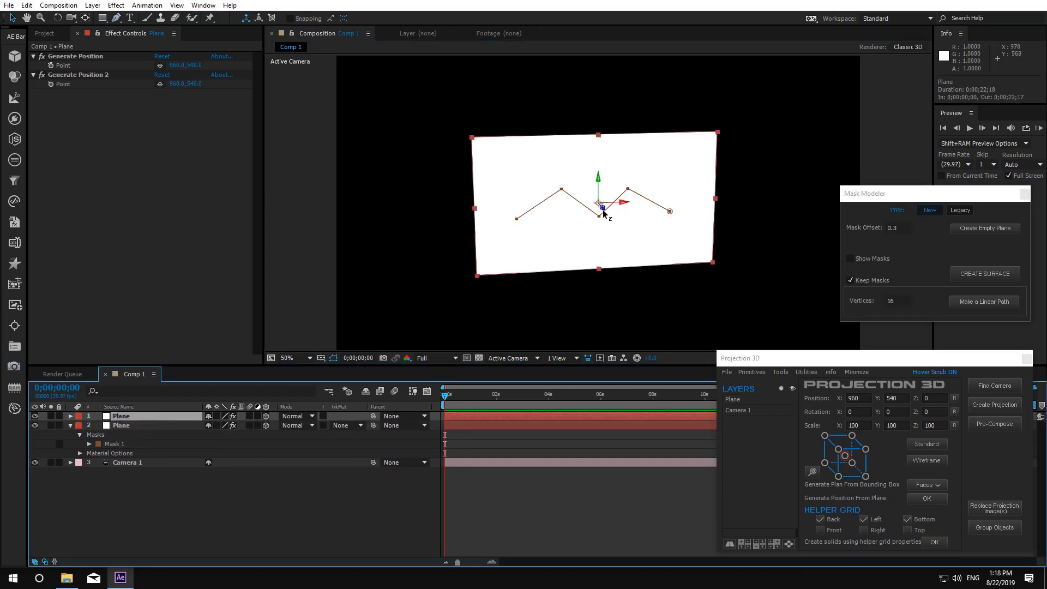
left_click_drag(603, 211, 731, 354)
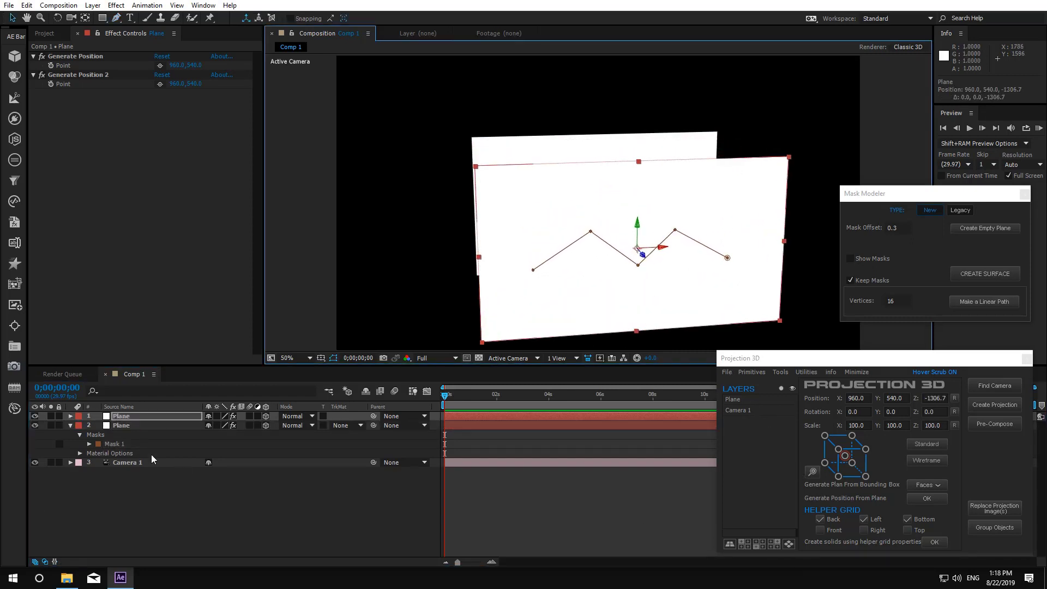
Step: Turn on Show Masks in the Mask Modeler for both Plane layers
left_click(153, 426, "shift")
left_click(850, 259)
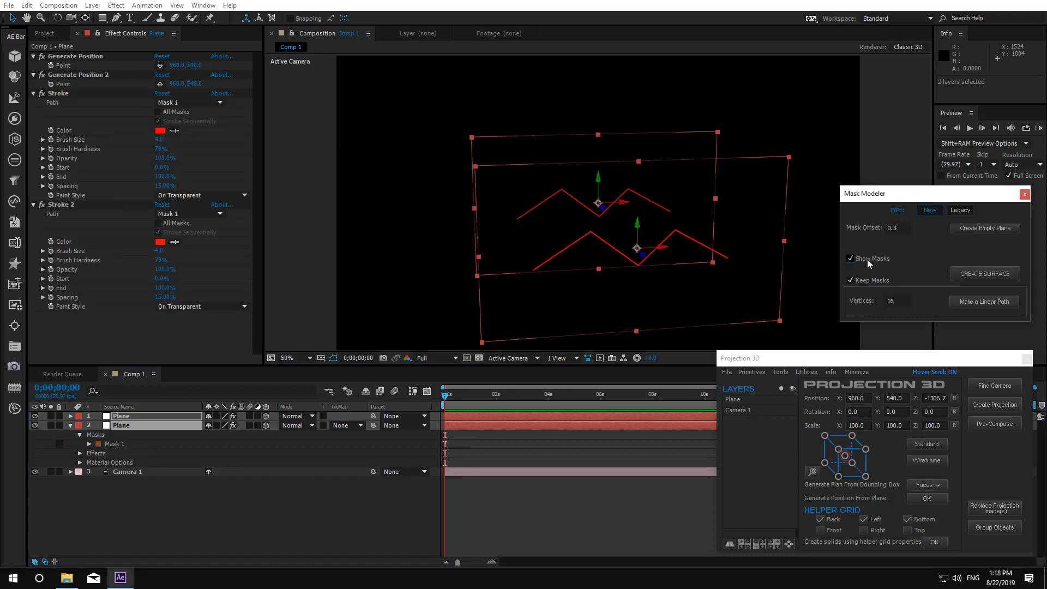
left_click(71, 17)
mouse_move(740, 295)
left_mouse_down()
mouse_move(627, 292)
mouse_move(643, 322)
mouse_move(742, 295)
left_mouse_up()
Step: Move the front Plane along X and Y to a position of about 310, 151
key("v")
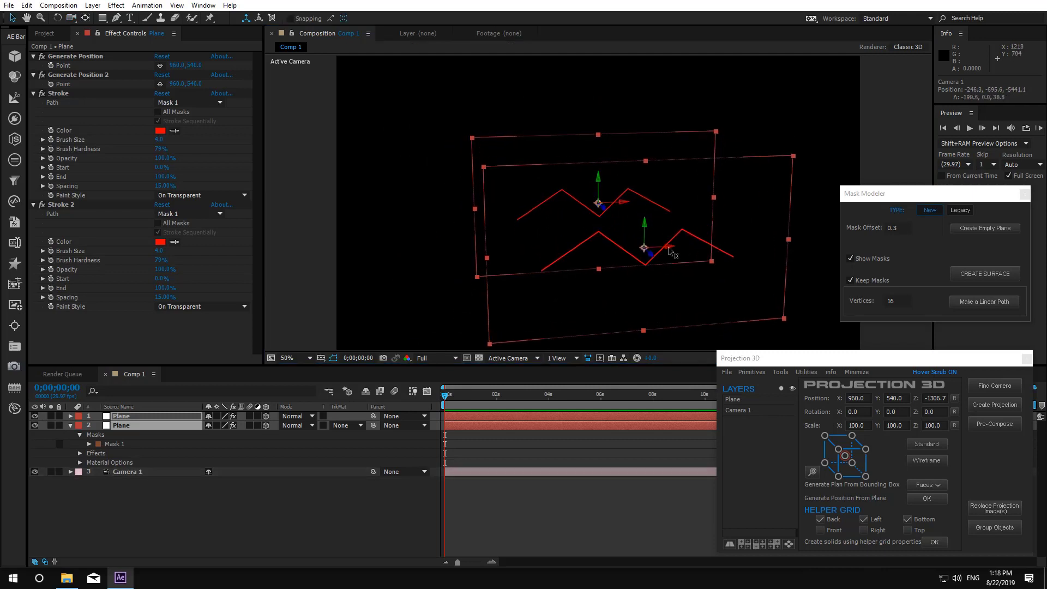
mouse_move(669, 248)
left_mouse_down()
mouse_move(616, 260)
mouse_move(537, 235)
mouse_move(553, 129)
left_mouse_up()
left_click(761, 302)
left_click(611, 257)
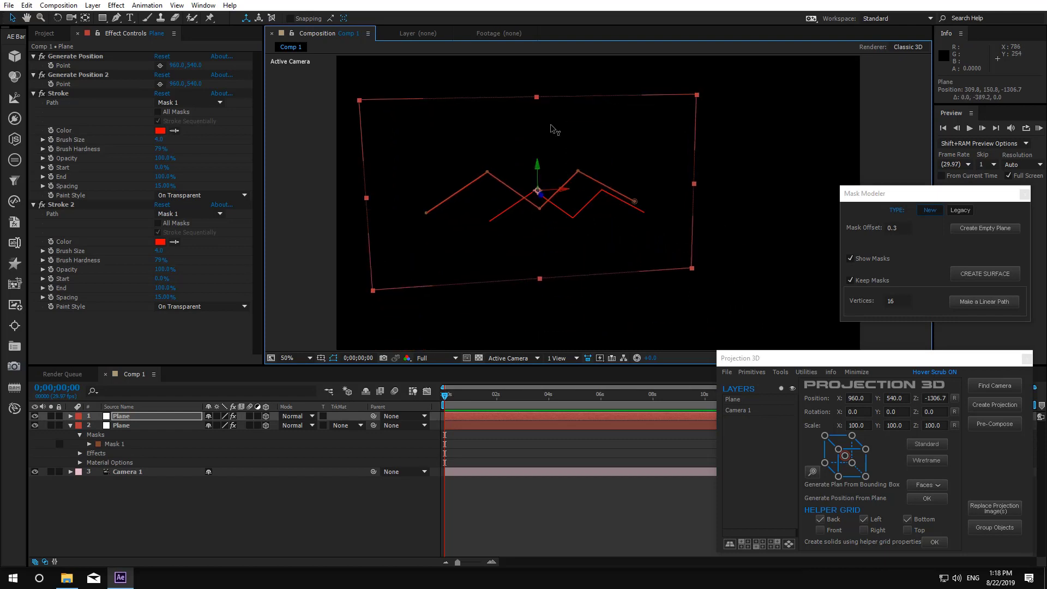
Step: Create a Mask Modeler surface between the two Plane layers, inspect it and undo it
key("c")
mouse_move(572, 317)
left_mouse_down()
mouse_move(613, 330)
mouse_move(620, 276)
mouse_move(520, 284)
mouse_move(534, 277)
left_mouse_up()
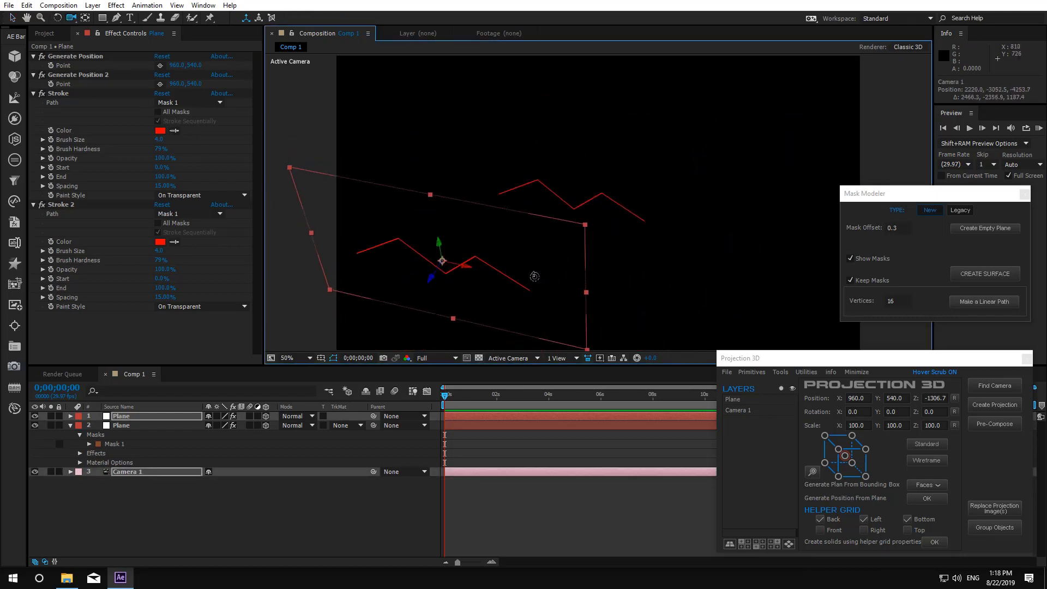
left_click(134, 426, "shift")
left_click(985, 274)
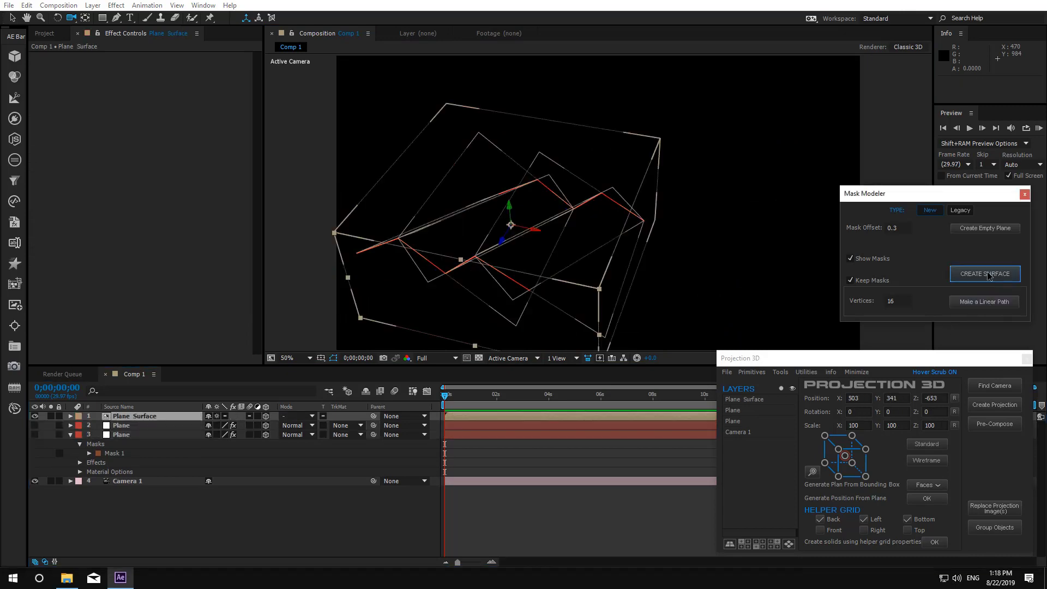
left_click_drag(412, 245, 554, 269)
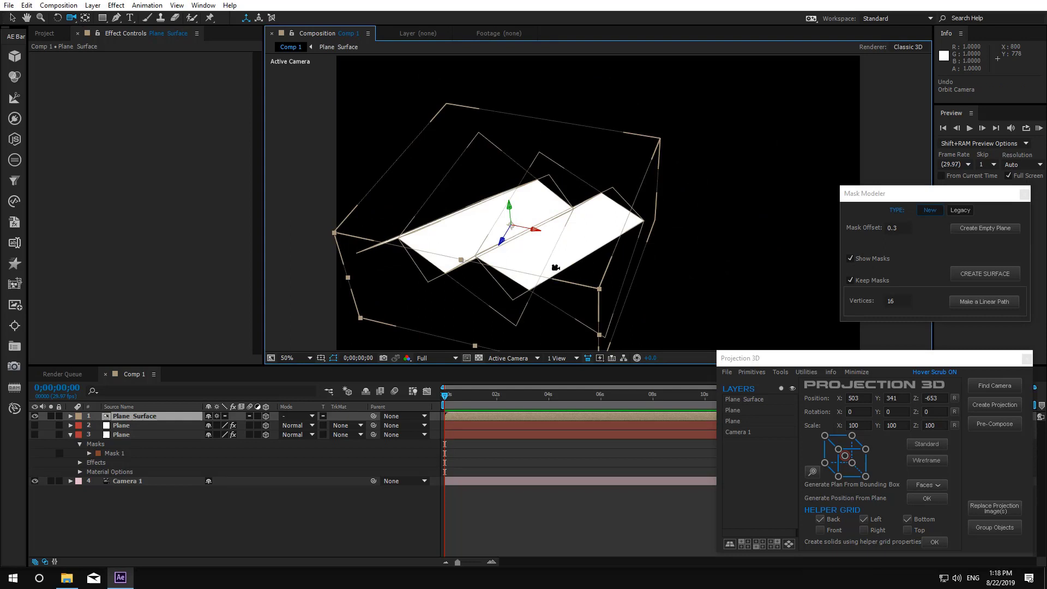
key("ctrl+z")
Step: Duplicate the rear Plane and move the copy farther back to about X 245, Z 1193
left_click(54, 481)
left_click(133, 423)
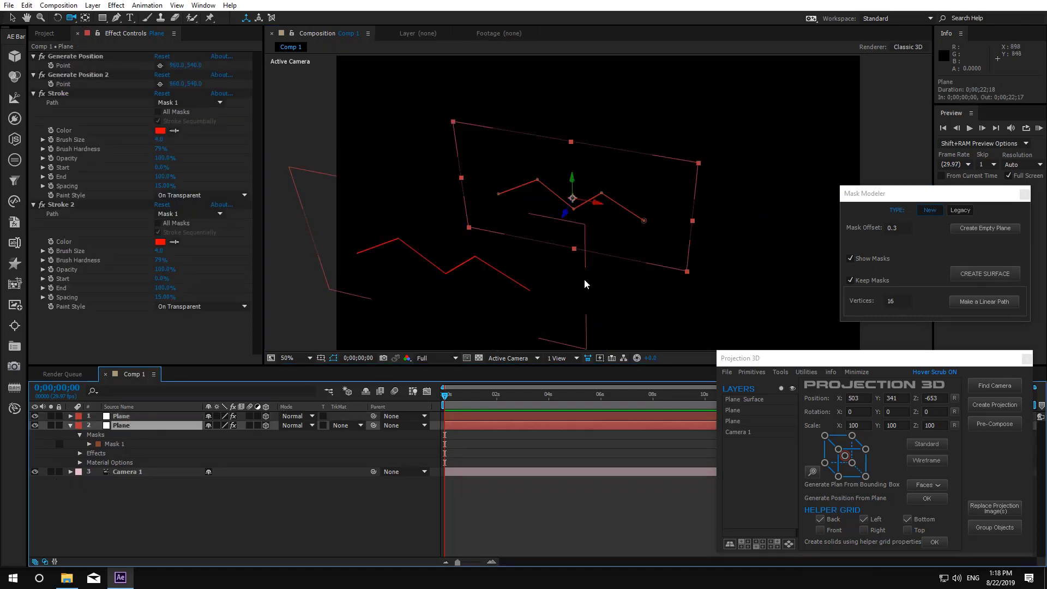
key("ctrl+d")
key("v")
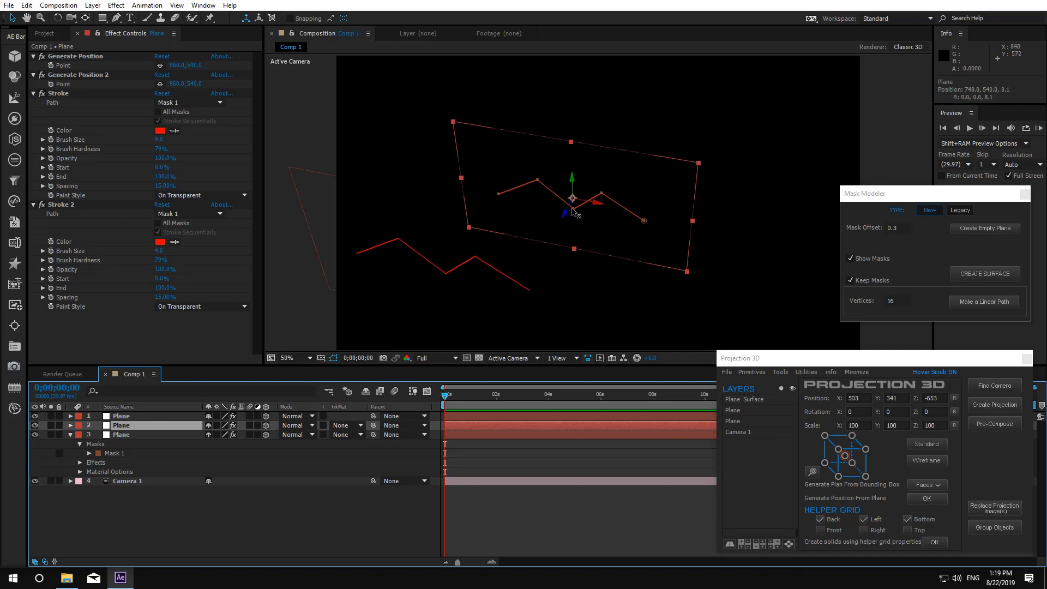
left_click_drag(565, 213, 905, 27)
left_click_drag(638, 124, 586, 115)
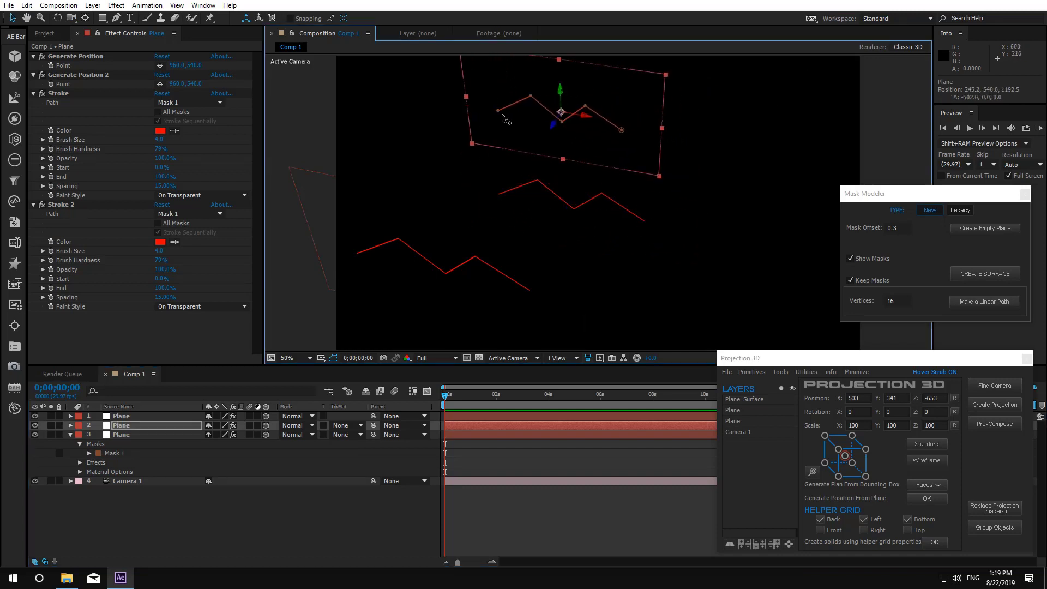
Step: Try creating a surface from all three Plane layers in their current stacking order, inspect it and undo it
left_click(128, 419)
left_click(125, 435, "shift")
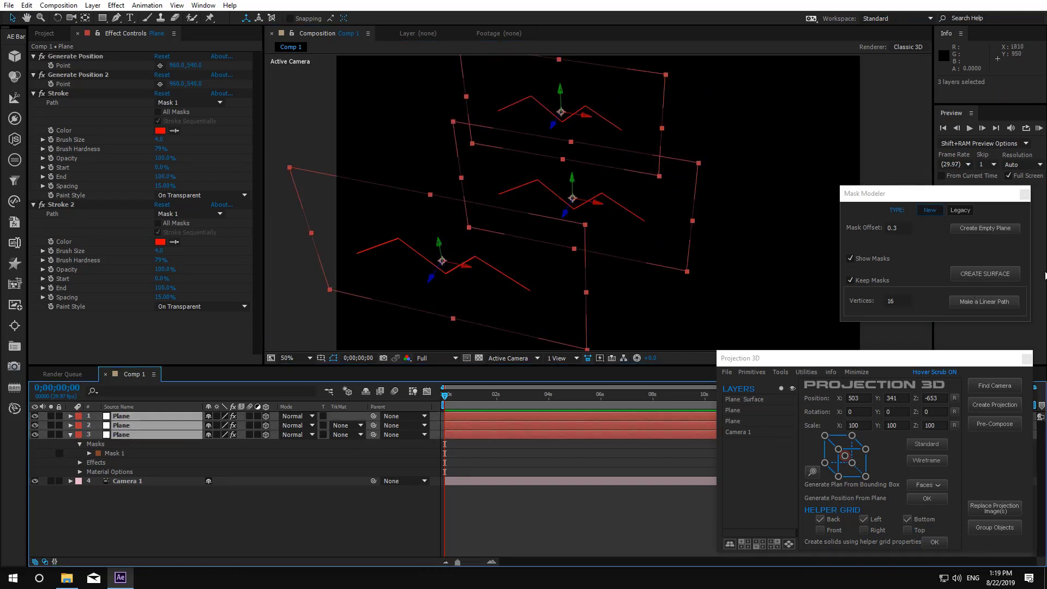
left_click(1000, 275)
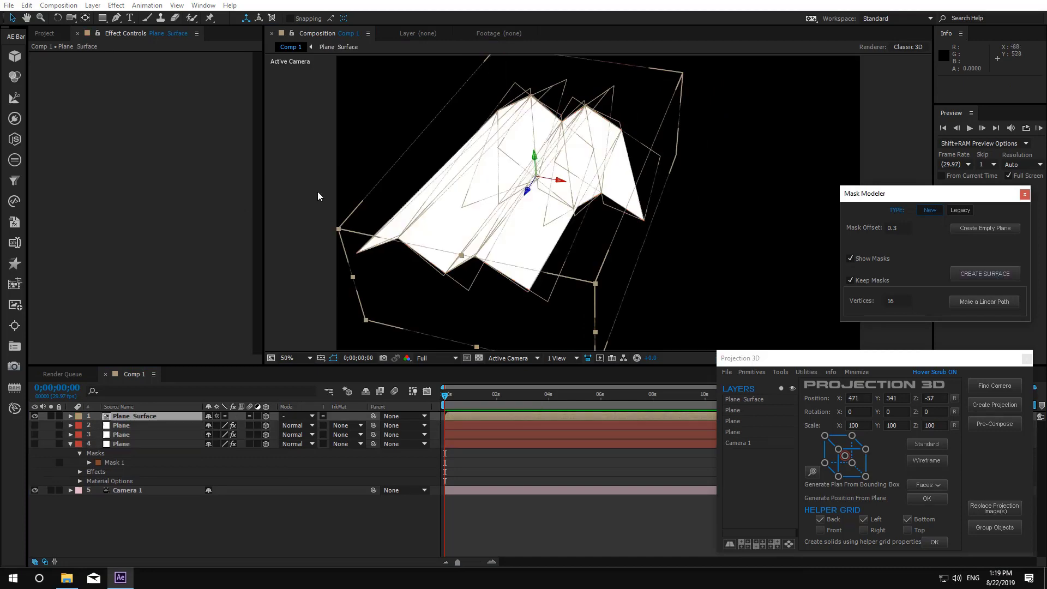
left_click(71, 18)
left_click_drag(573, 285, 533, 254)
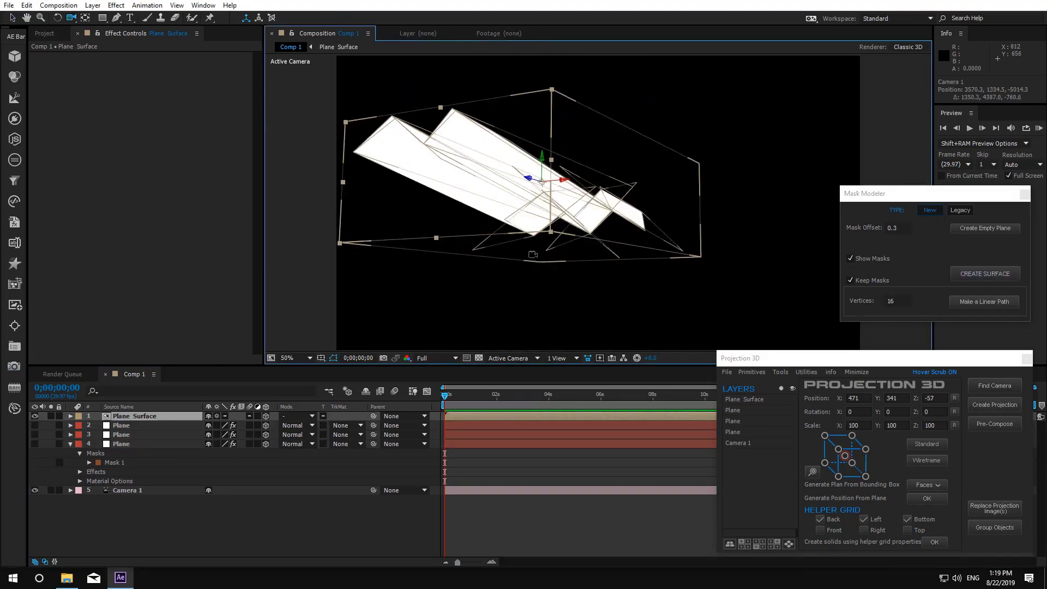
left_click(231, 526)
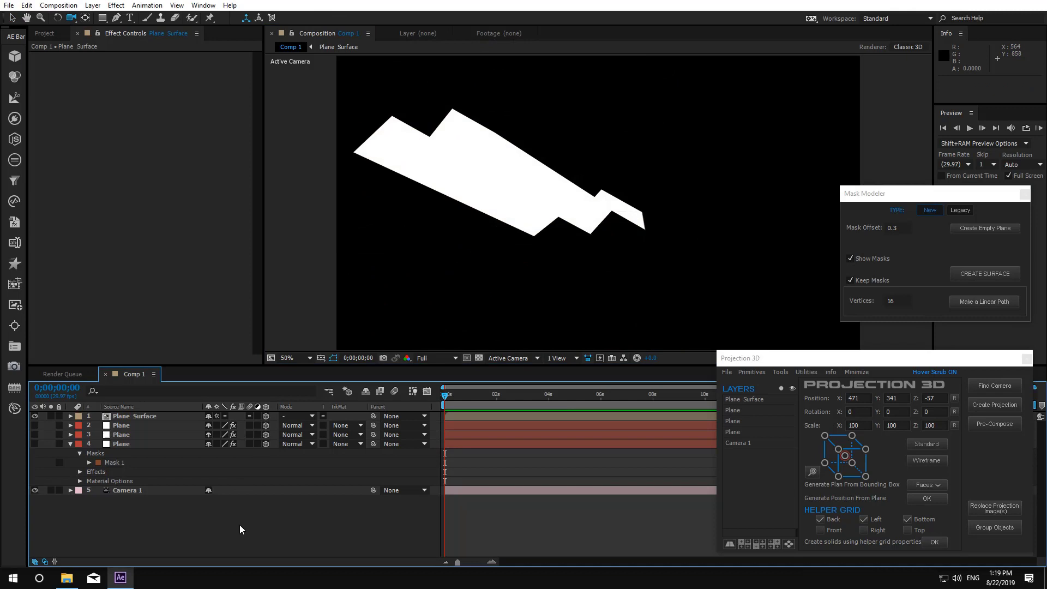
key("ctrl+z")
Step: Reorder the Plane layers from rearmost to frontmost, with the front plane directly above Camera 1, and collapse their properties
left_click(144, 487)
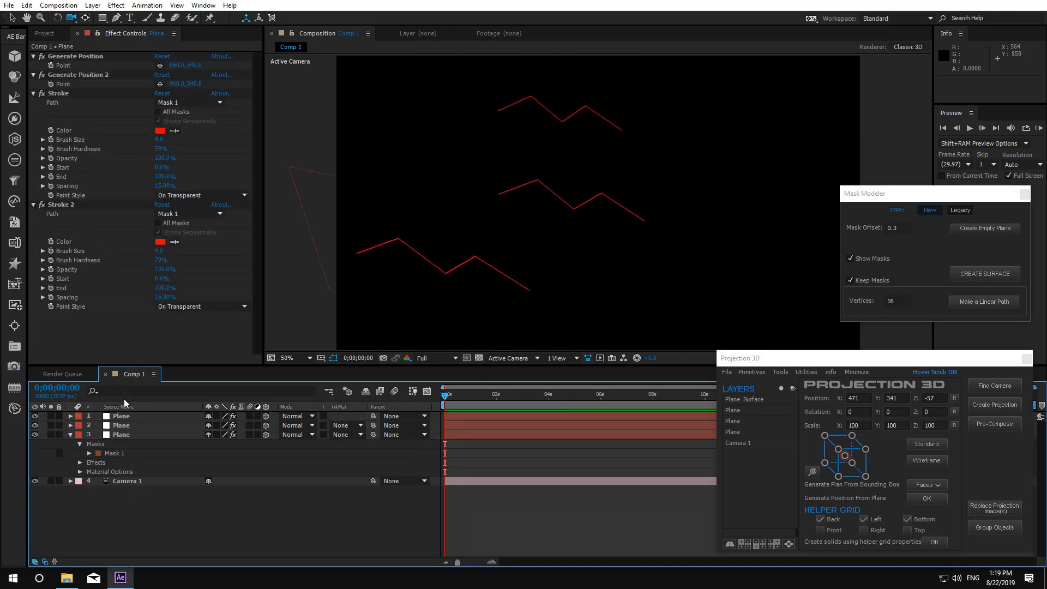
left_click(124, 418)
left_click(126, 424)
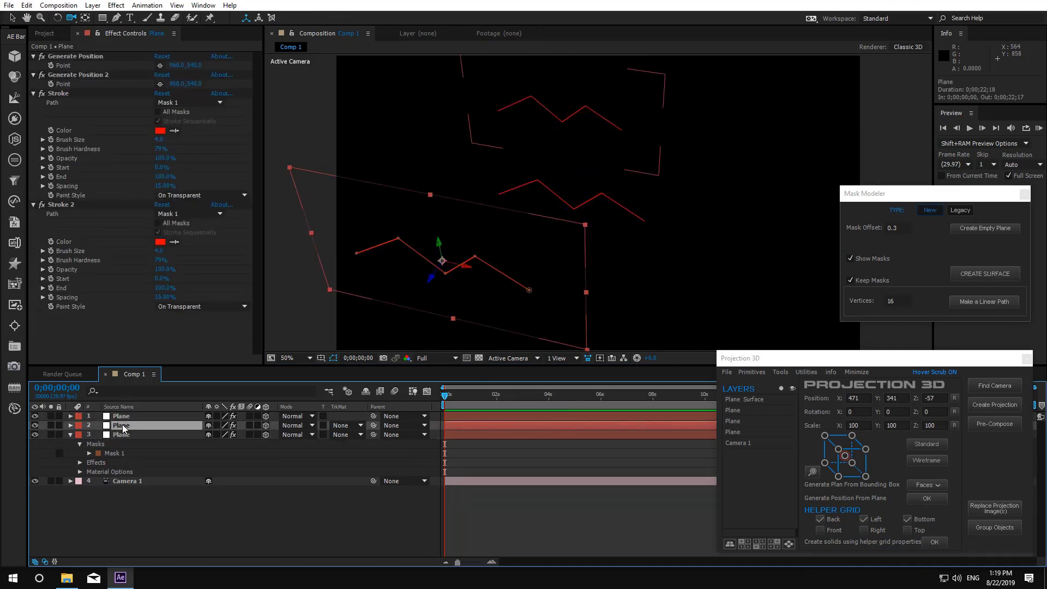
left_click_drag(123, 416, 133, 445)
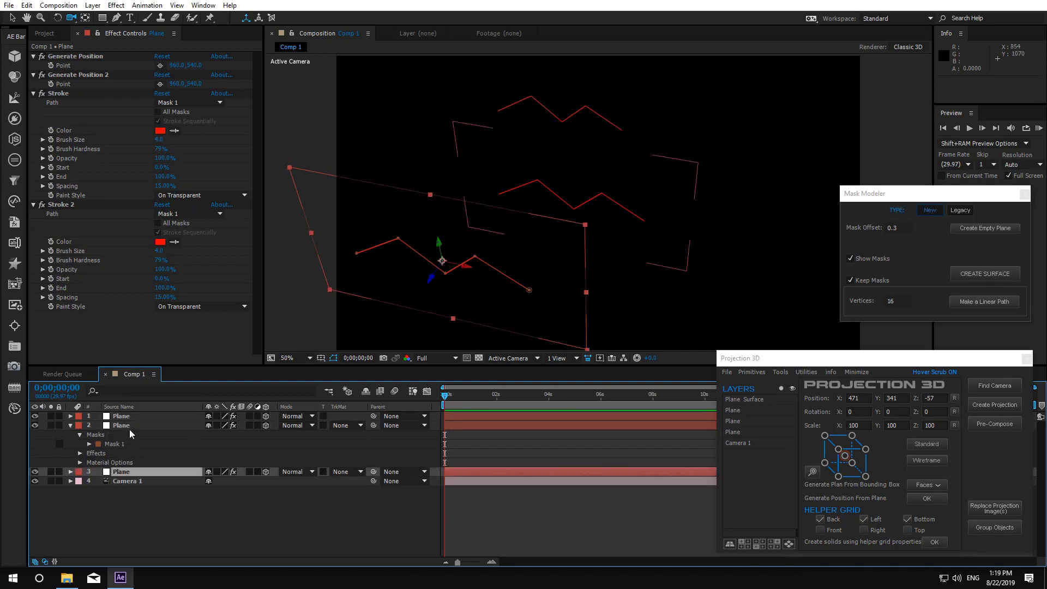
left_click(128, 427)
left_click(126, 469)
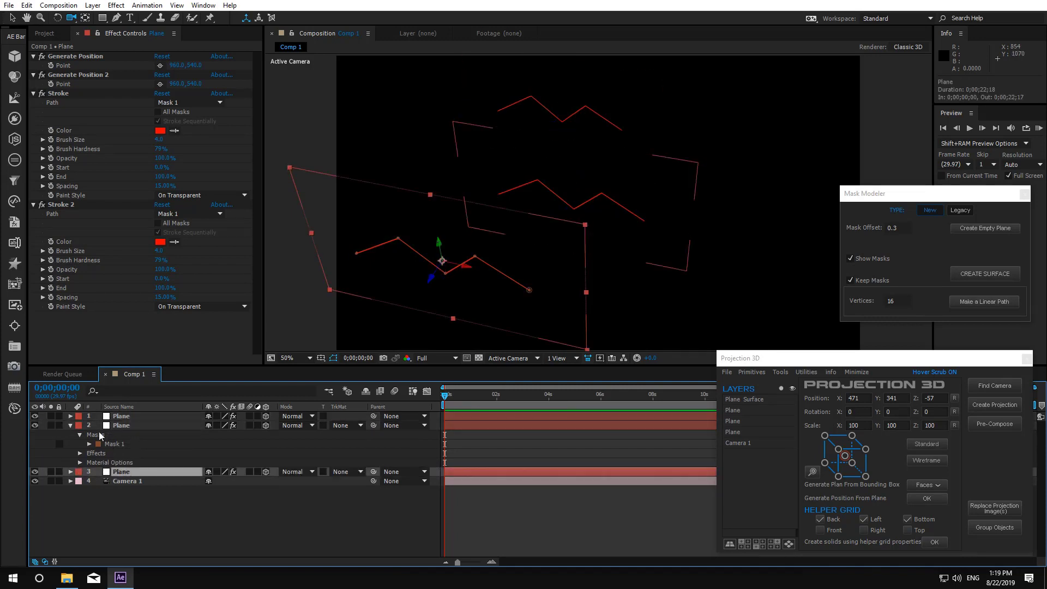
left_click(71, 426)
Step: Create a surface from the three reordered Plane layers, inspect it from another angle and undo it
left_click(121, 416)
left_click(124, 435, "shift")
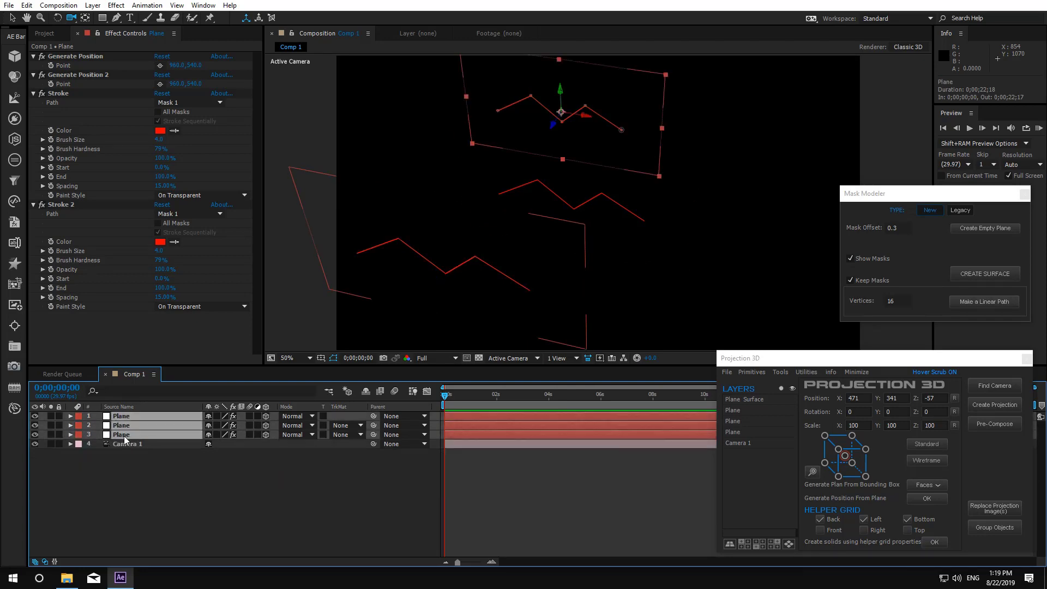
left_click(976, 277)
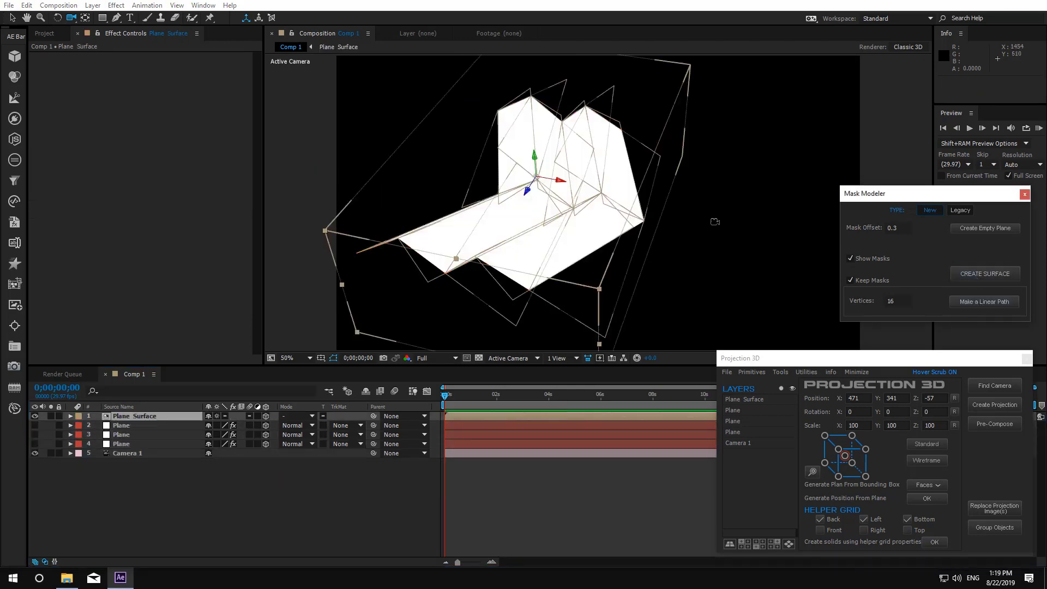
left_click_drag(568, 229, 631, 273)
key("ctrl+z")
key("ctrl+z")
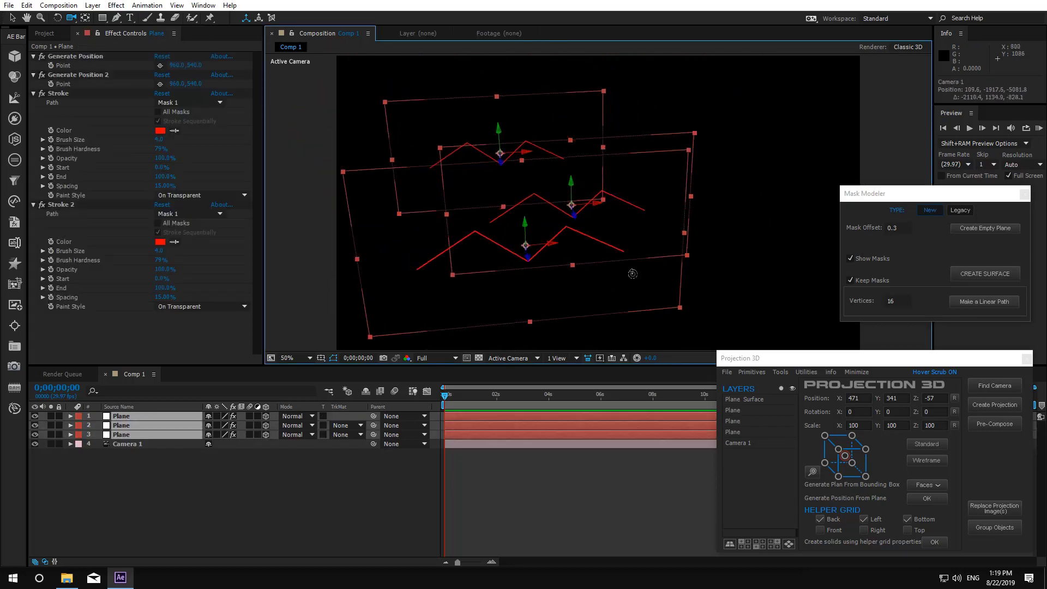
Step: Reshape the middle Plane's zigzag mask by raising its central vertex and pulling its left end point outward
key("F2")
left_click(152, 460)
left_click(130, 435)
left_click(129, 425)
key("v")
left_click(573, 218)
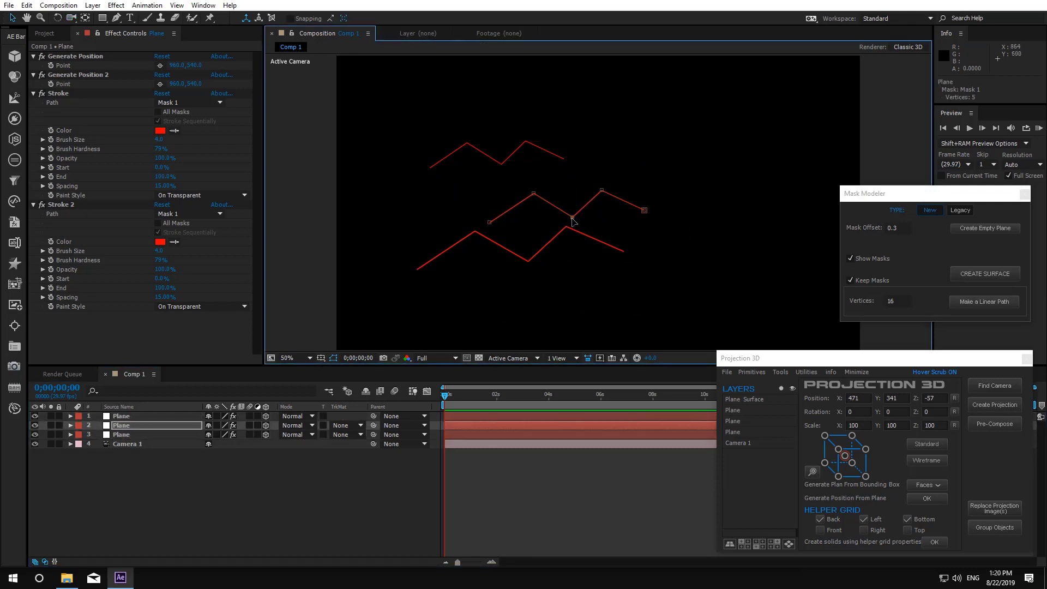
left_click_drag(571, 218, 577, 198)
left_click_drag(490, 223, 410, 208)
Step: Create a surface from all three Plane layers using the reshaped middle mask and inspect it
left_click_drag(124, 408, 153, 437)
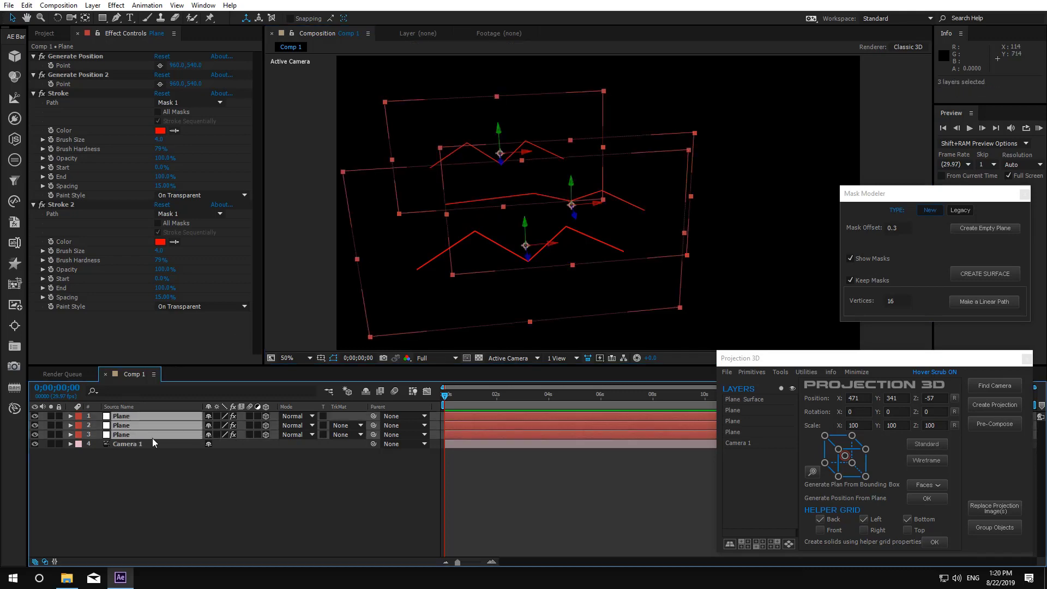
left_click(993, 272)
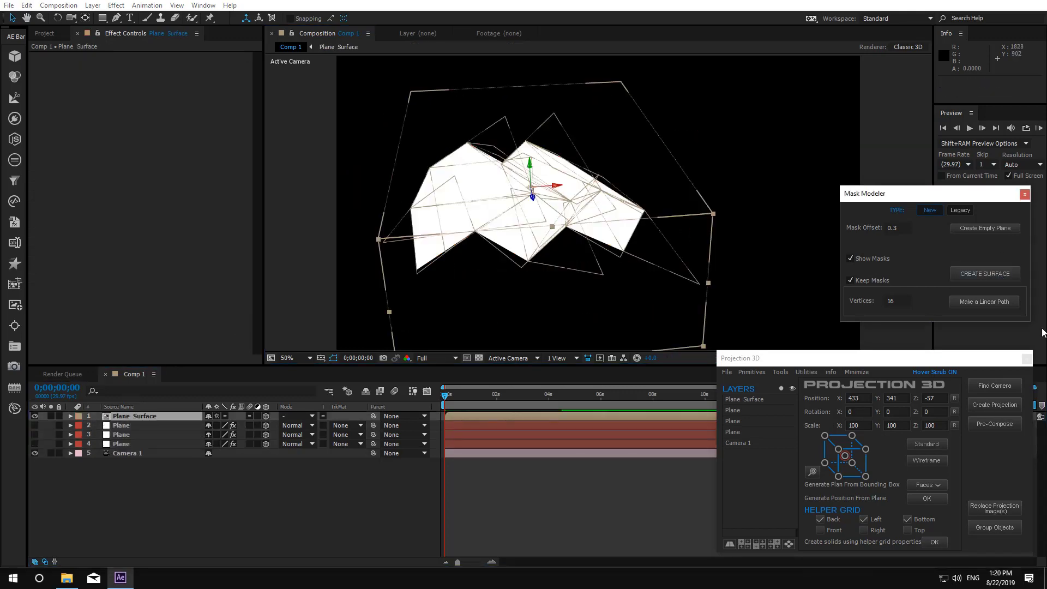
left_click(71, 21)
mouse_move(567, 248)
left_mouse_down()
mouse_move(548, 277)
mouse_move(533, 231)
mouse_move(580, 213)
mouse_move(576, 230)
left_mouse_up()
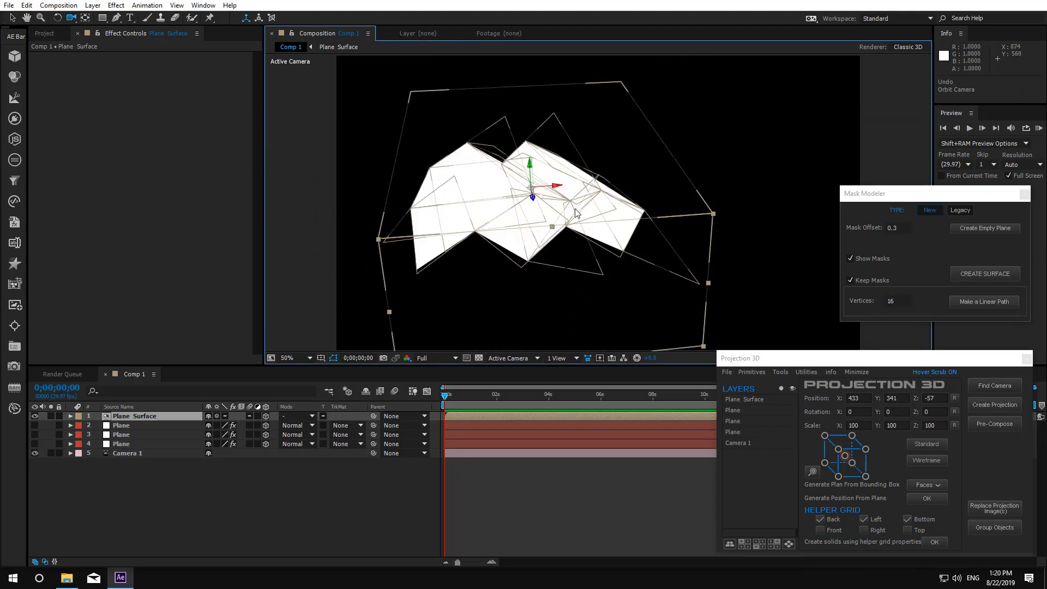
key("ctrl+z")
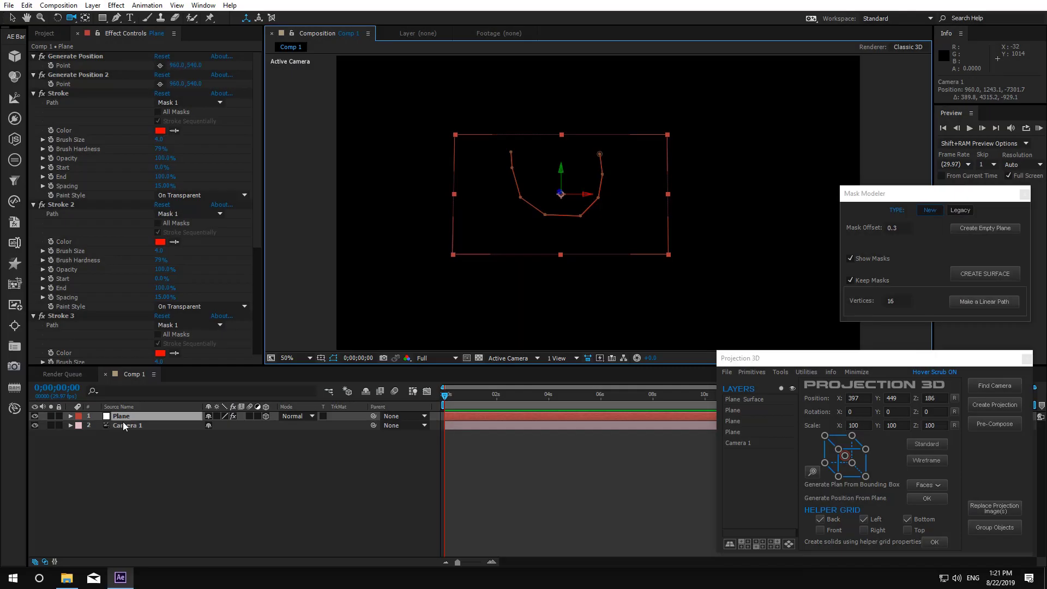
Step: Switch the Mask Modeler type to Legacy and duplicate the Plane layer's U-shaped Mask 1 twice
left_click(961, 210)
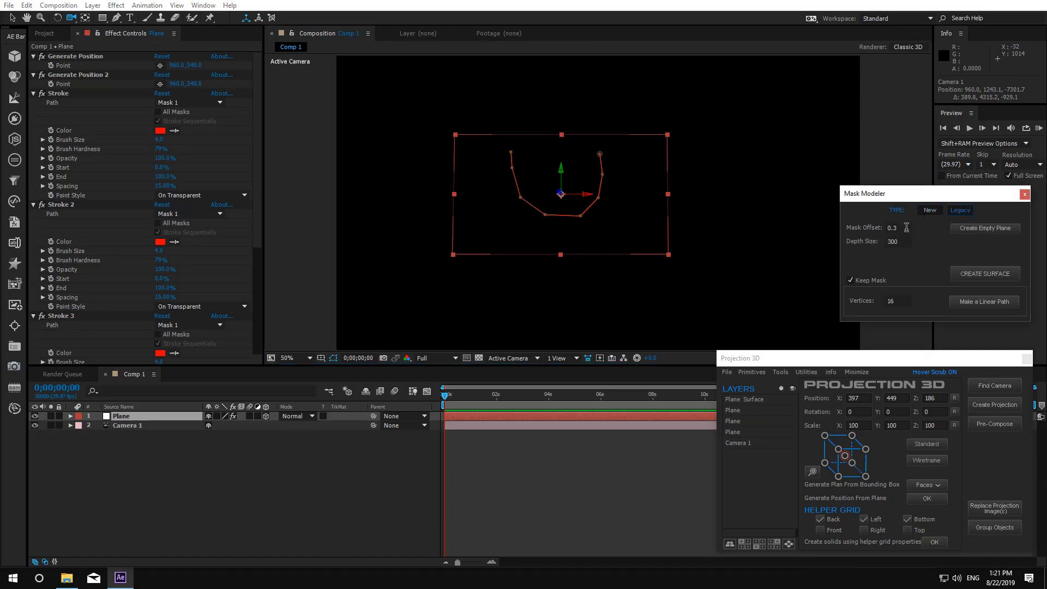
left_click(126, 418)
key("m")
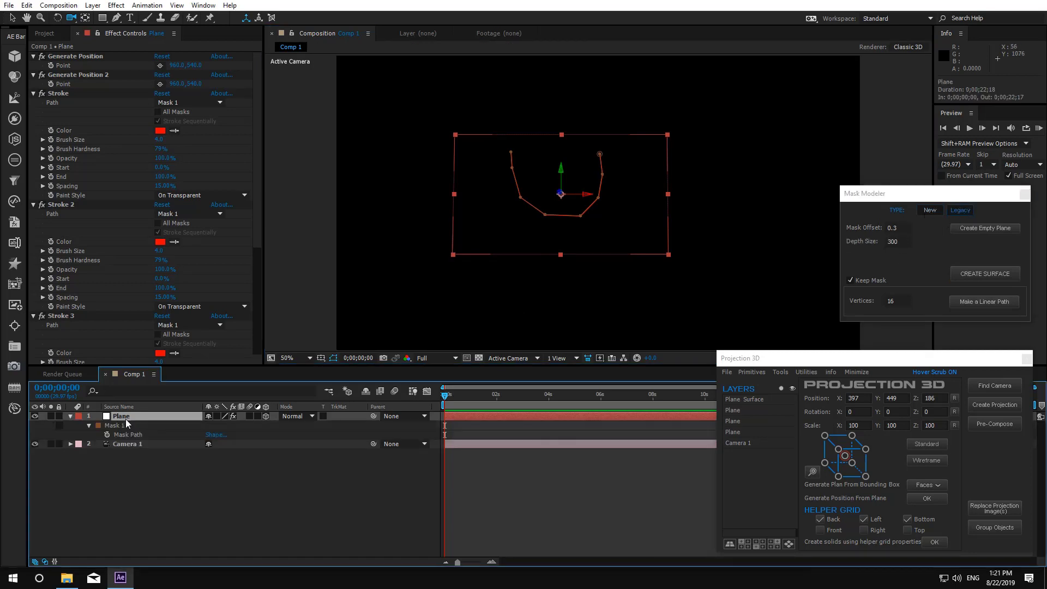
left_click(119, 426)
key("ctrl+d")
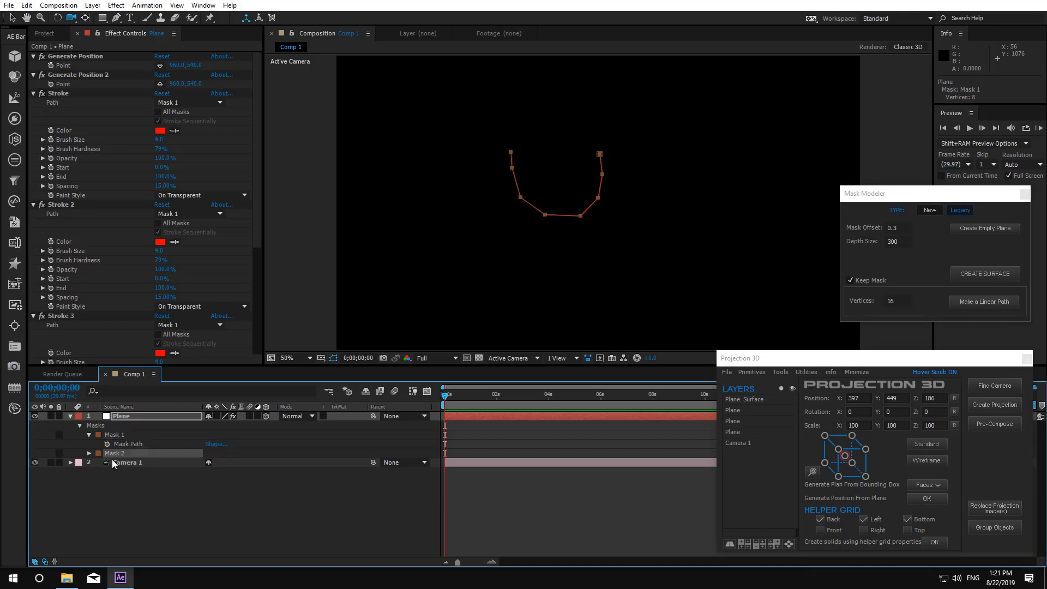
key("ctrl+d")
left_click(534, 242)
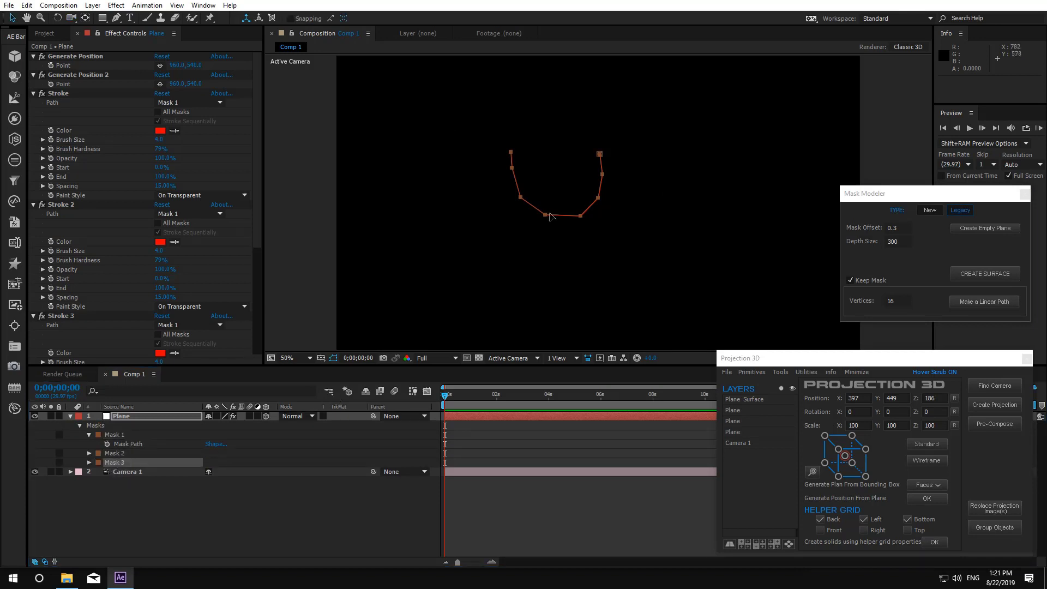
Step: Offset Mask 3 down and to the right and Mask 2 down and to the left of the original U-shaped mask
left_click_drag(547, 217, 563, 234)
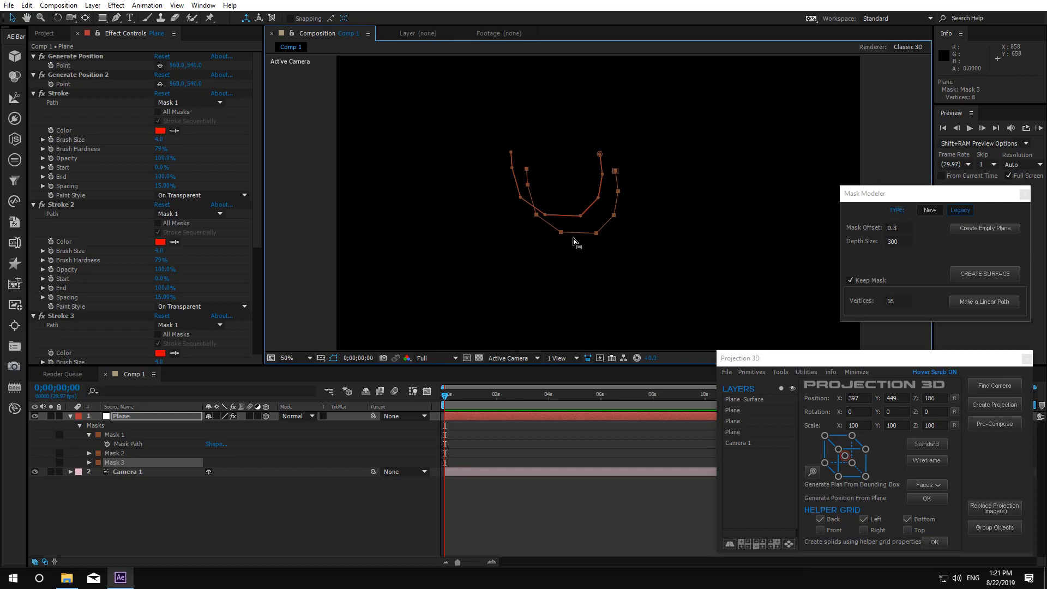
left_click(121, 455)
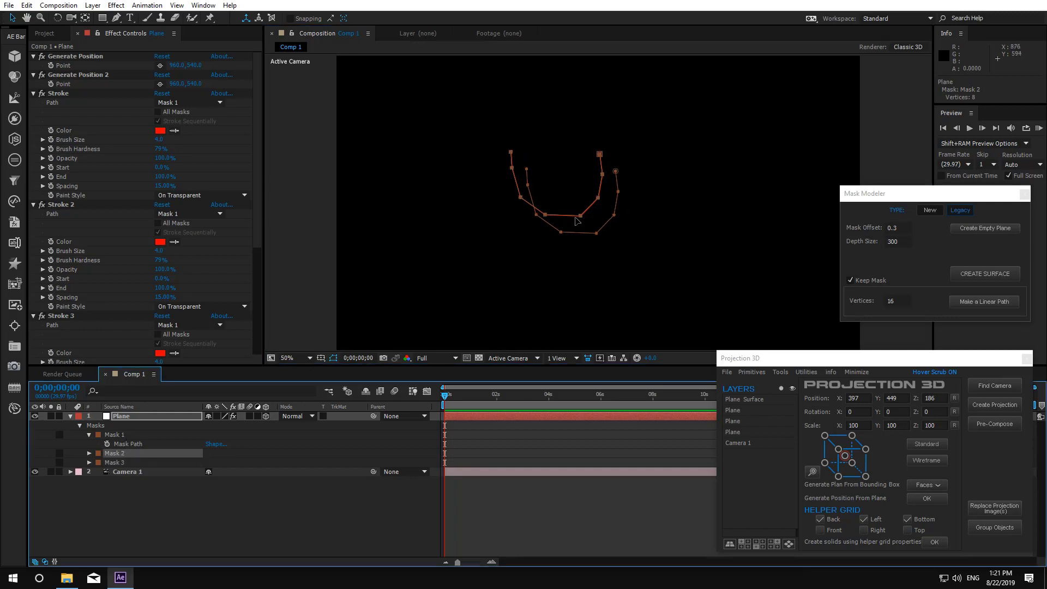
left_click_drag(584, 219, 564, 226)
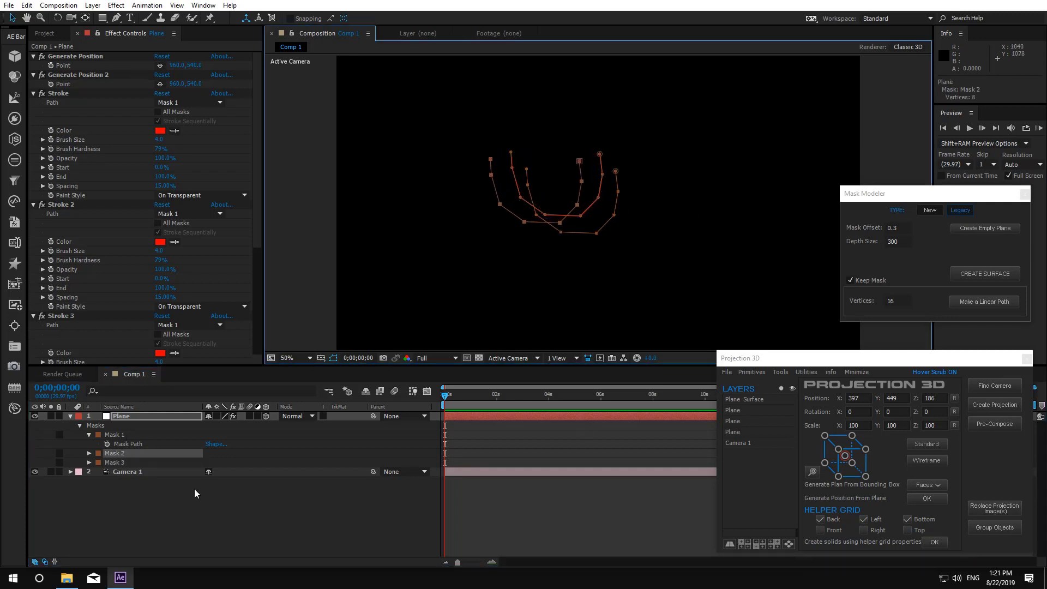
Step: Create a Legacy surface from all three masks of the Plane layer and inspect it from another angle
left_click(116, 435)
left_click(124, 463, "shift")
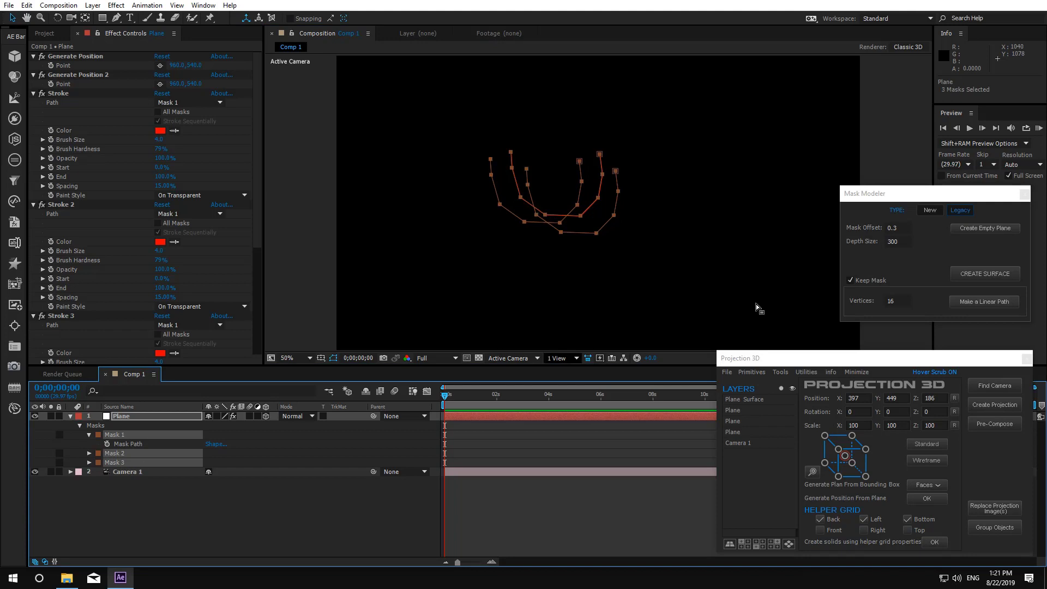
left_click(970, 276)
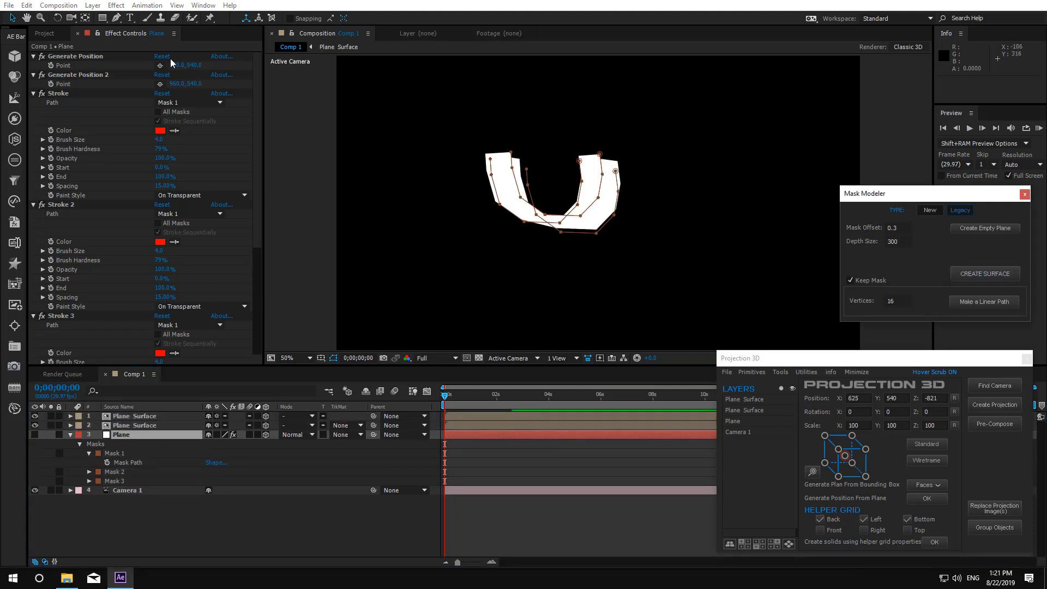
left_click(71, 17)
left_click_drag(642, 195, 656, 238)
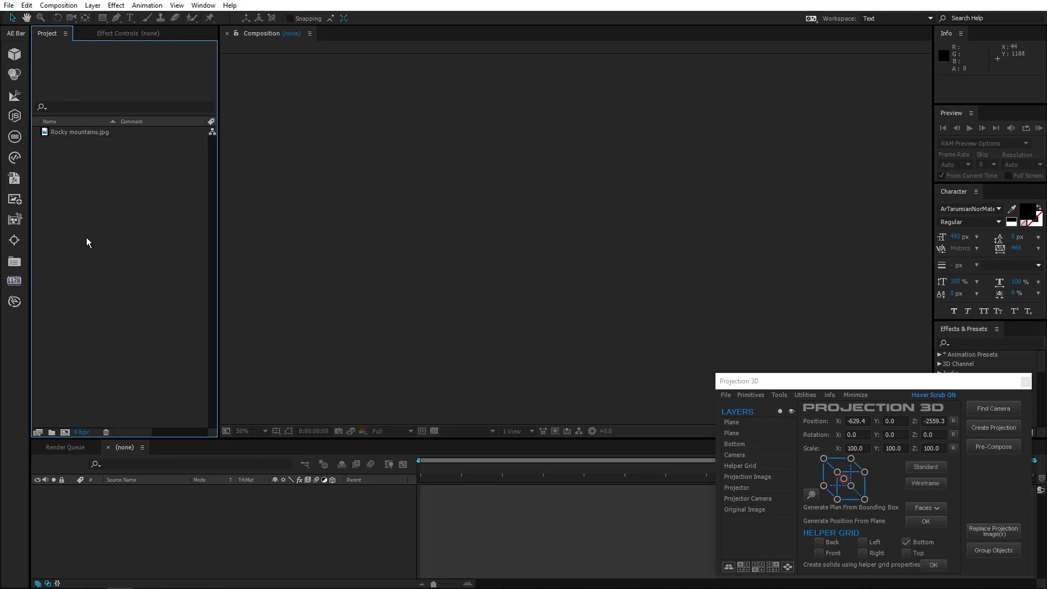
Step: Create a new 1920 x 1080 composition named Comp 1 at 30 frames per second
right_click(86, 238)
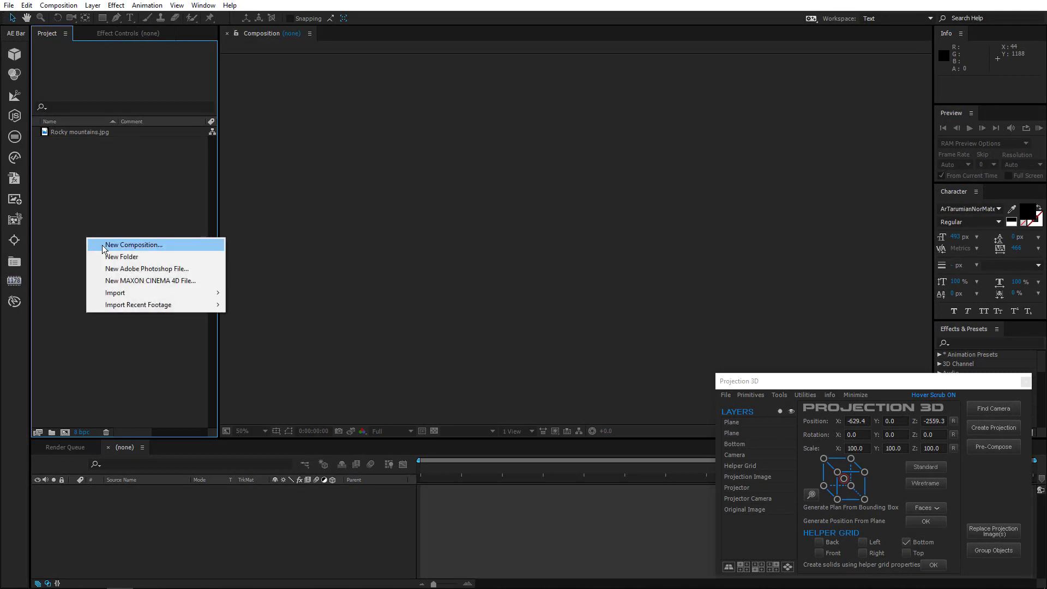
left_click(103, 244)
left_click(348, 442)
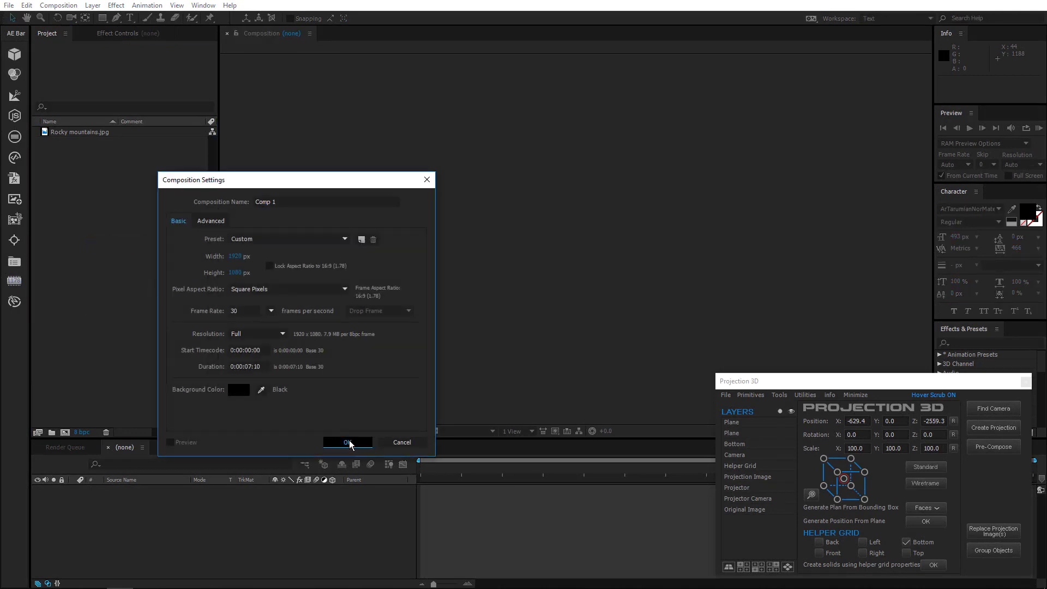
Step: Add Rocky mountains.jpg to Comp 1 as a layer and scale it to 50%
left_click_drag(84, 142, 134, 517)
type("s")
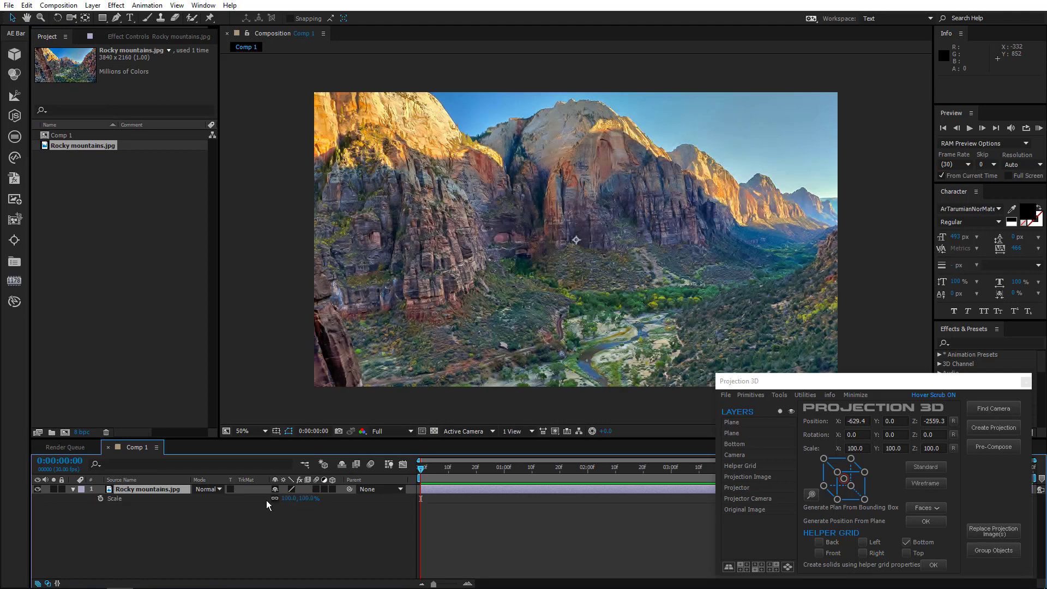
type("50")
left_click(269, 540)
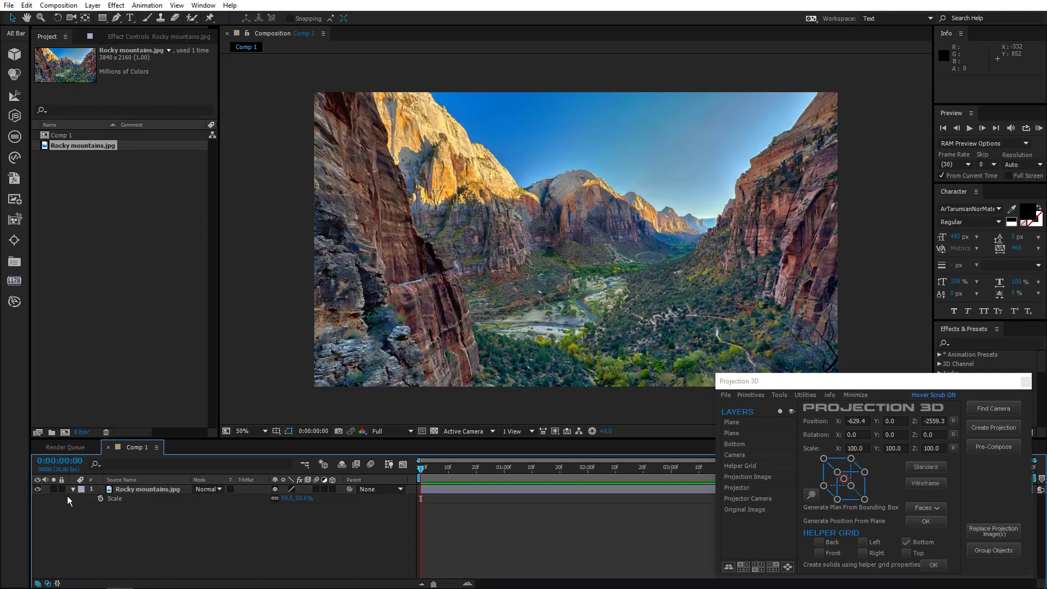
left_click(71, 488)
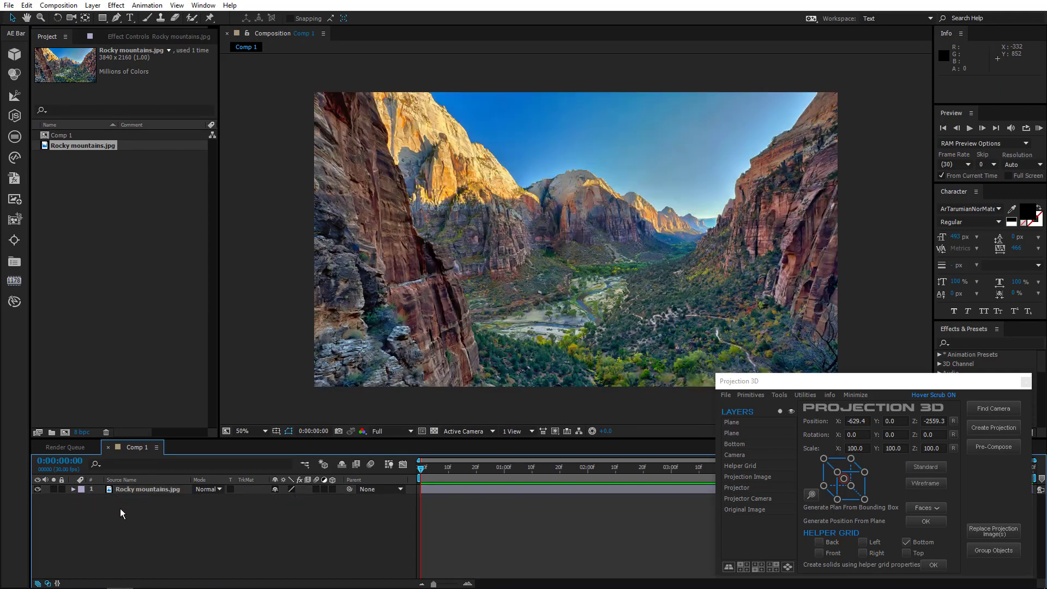
Step: Run Find Camera on Comp 1 and match the helper grid to the valley's perspective by moving the camera
left_click(1009, 410)
left_click(72, 18)
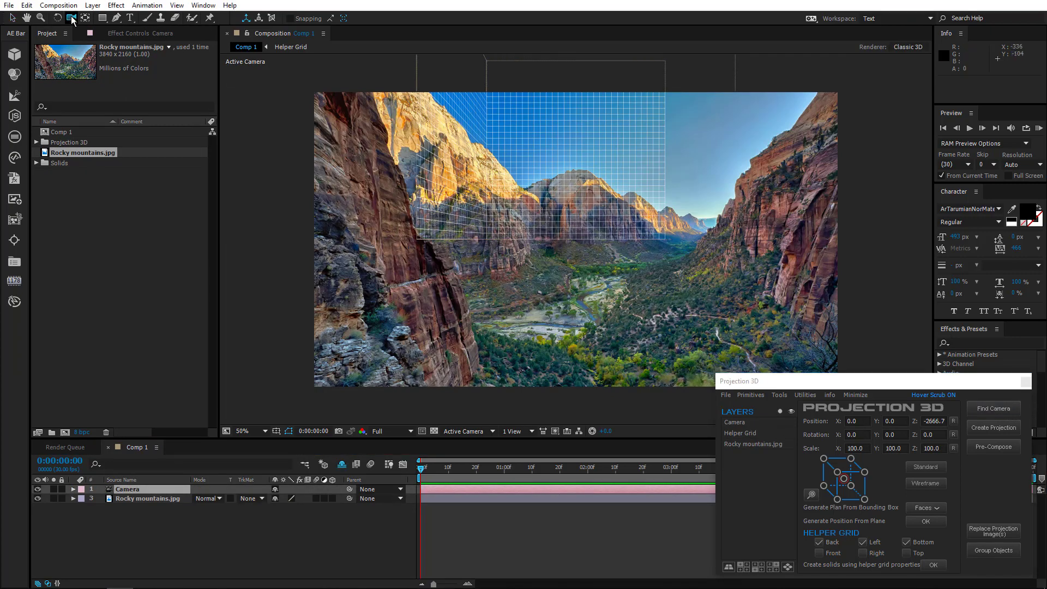
left_click_drag(498, 209, 502, 225)
left_click_drag(408, 381, 671, 112)
mouse_move(565, 286)
left_mouse_down()
mouse_move(567, 274)
mouse_move(567, 299)
left_mouse_up()
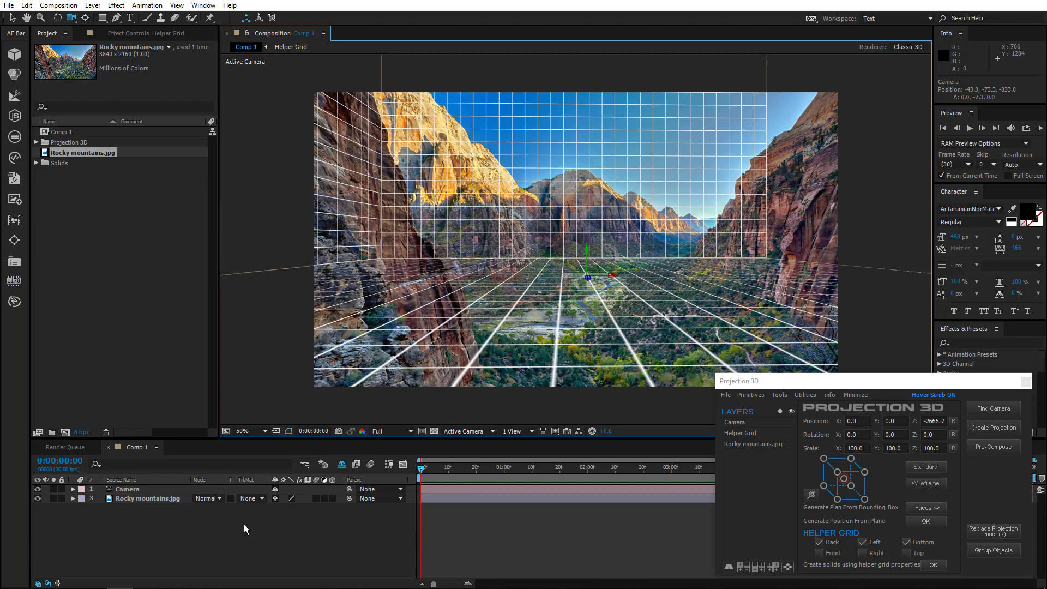
Step: Create a projection from the Camera and Rocky mountains.jpg layers and pre-compose it with 3 copies
left_click_drag(133, 539, 181, 487)
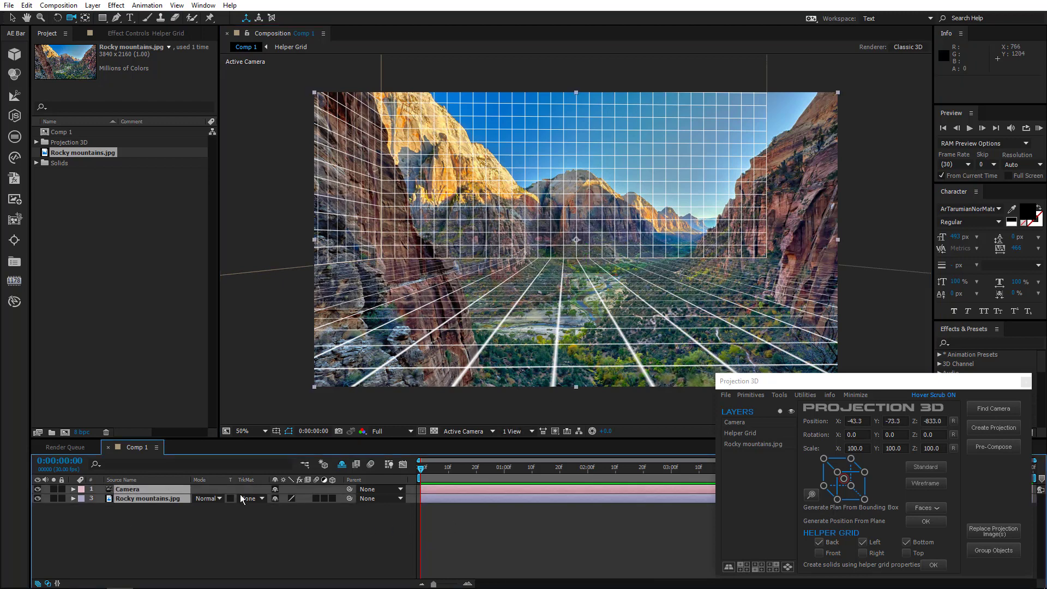
left_click(984, 427)
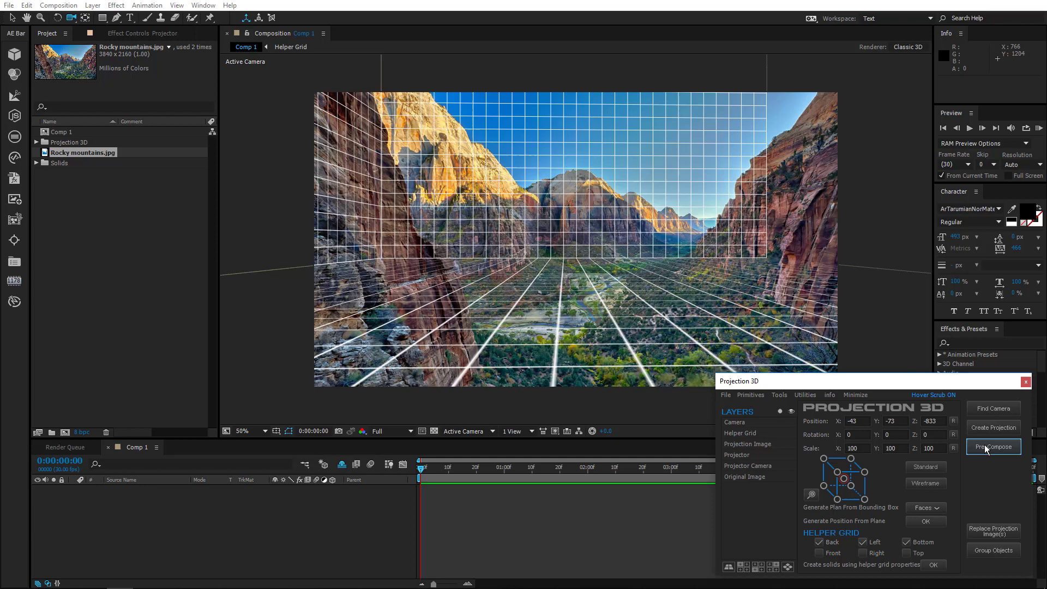
left_click(984, 446)
double_click(524, 298)
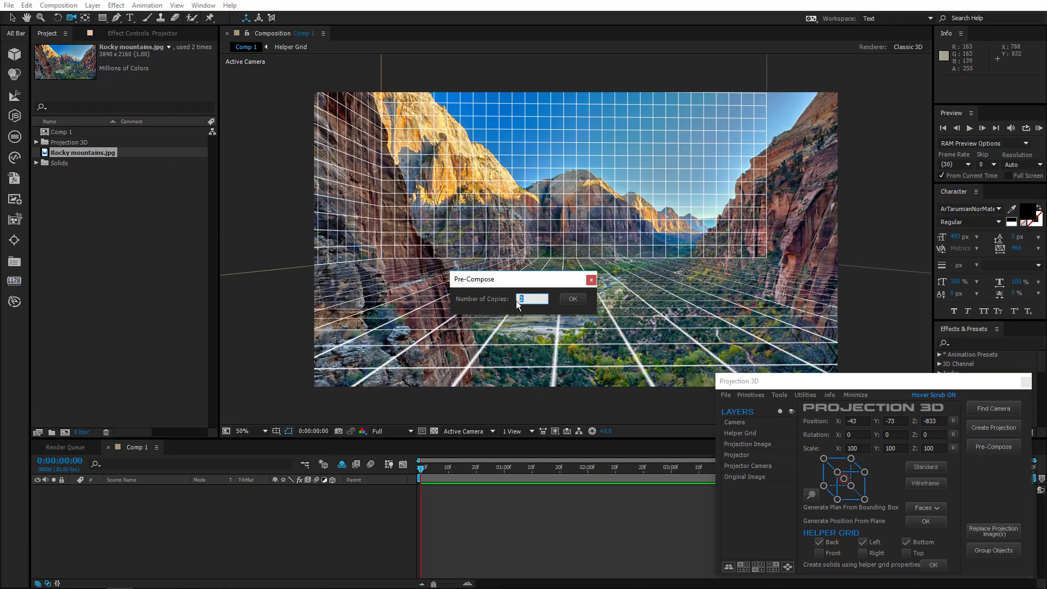
type("3")
left_click(561, 300)
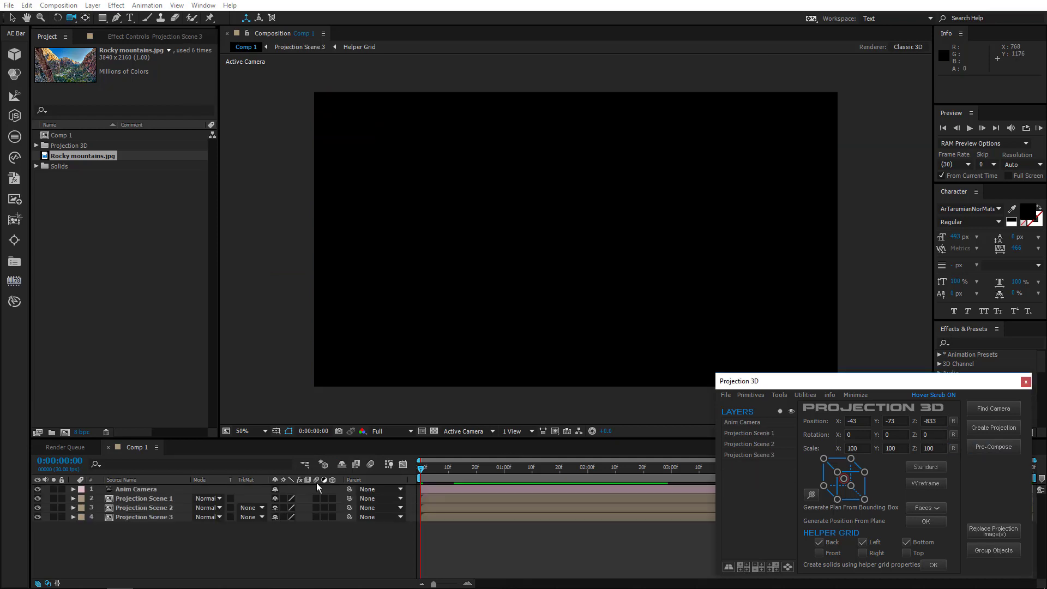
Step: In Projection Scene 3, limit the helper grid to Bottom, create a solid from it and hide the Bottom layer
double_click(145, 519)
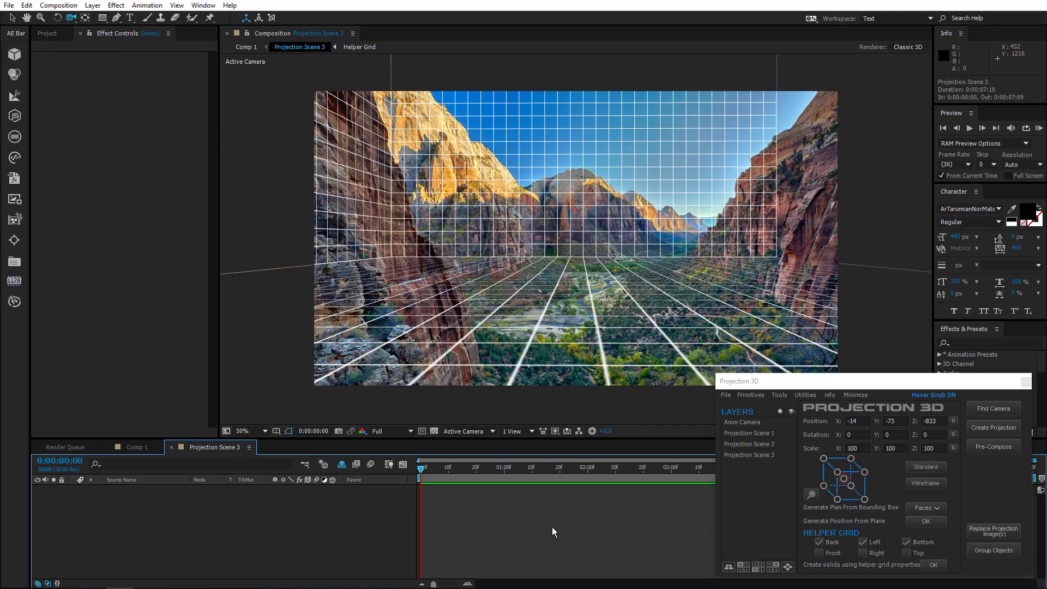
left_click(863, 542)
left_click(819, 542)
left_click(934, 565)
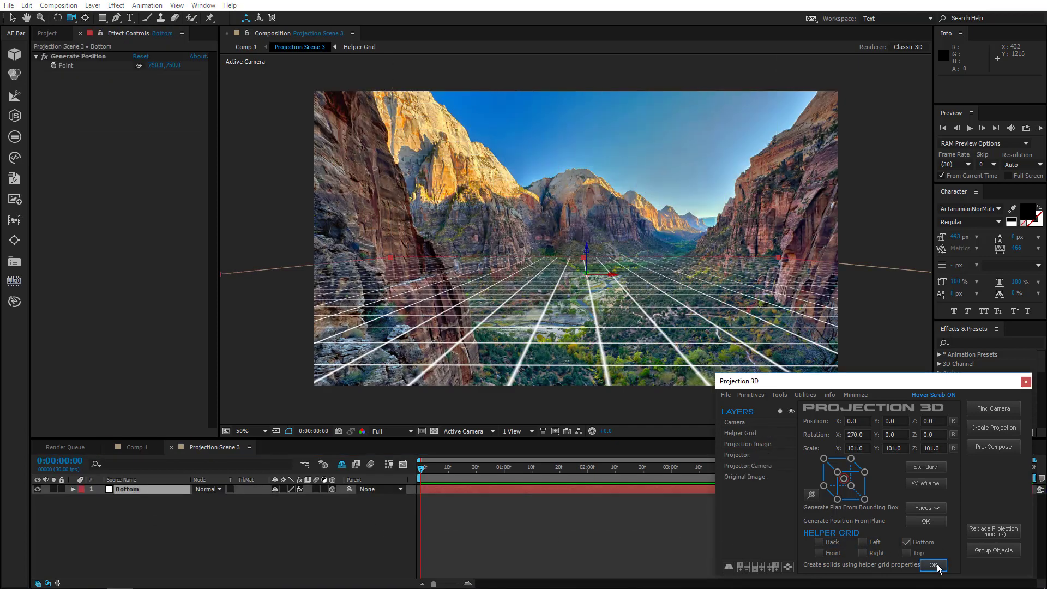
left_click(38, 489)
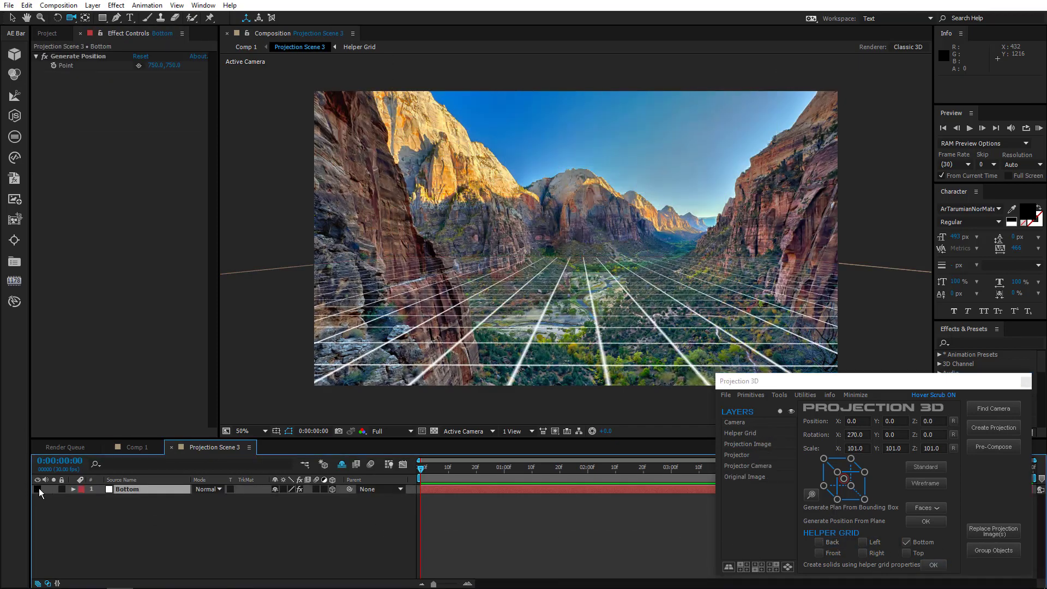
Step: Place the Bottom layer's Generate Position point at the base of the left cliff and generate a plane from it
left_click(93, 56)
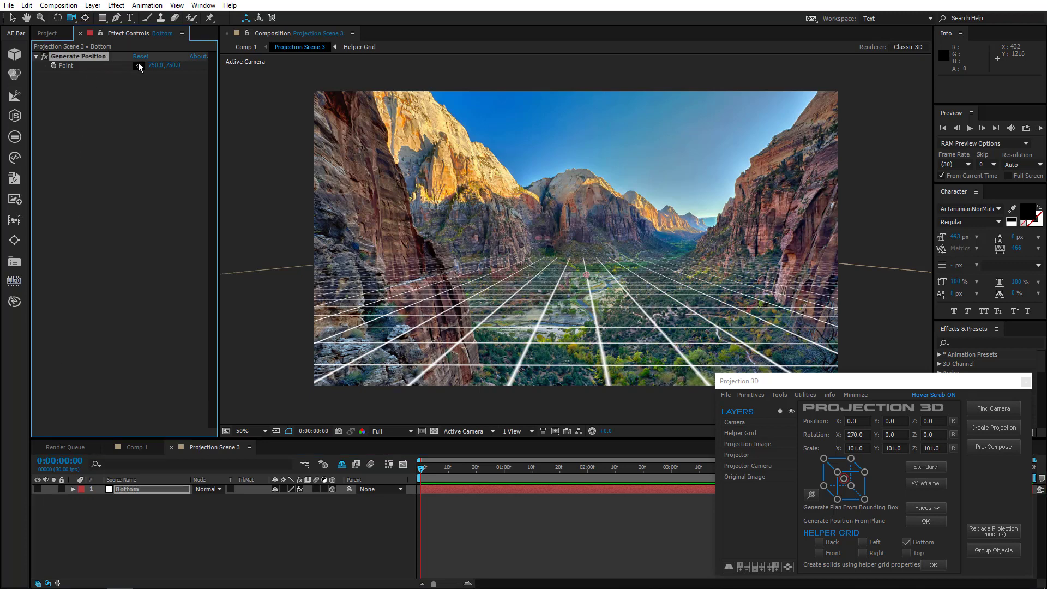
left_click(139, 65)
left_click(586, 274)
left_click(481, 368)
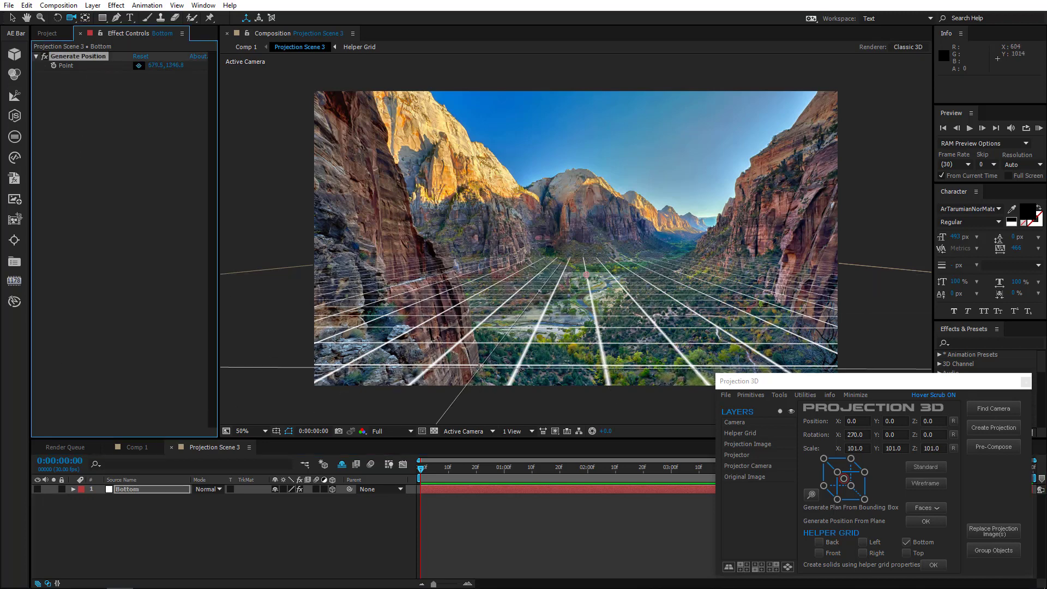
left_click(781, 396)
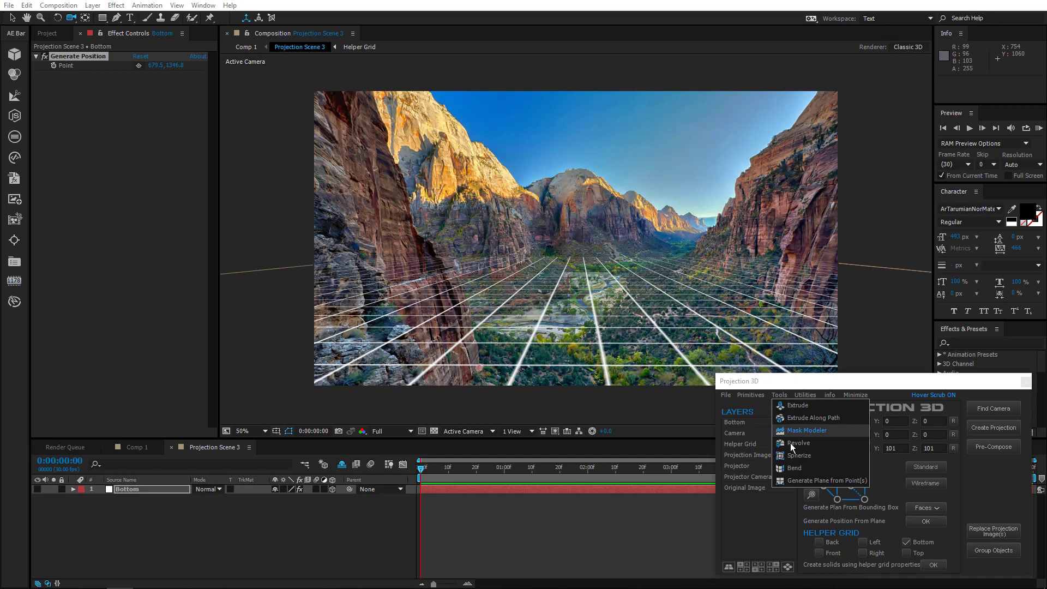
left_click(801, 477)
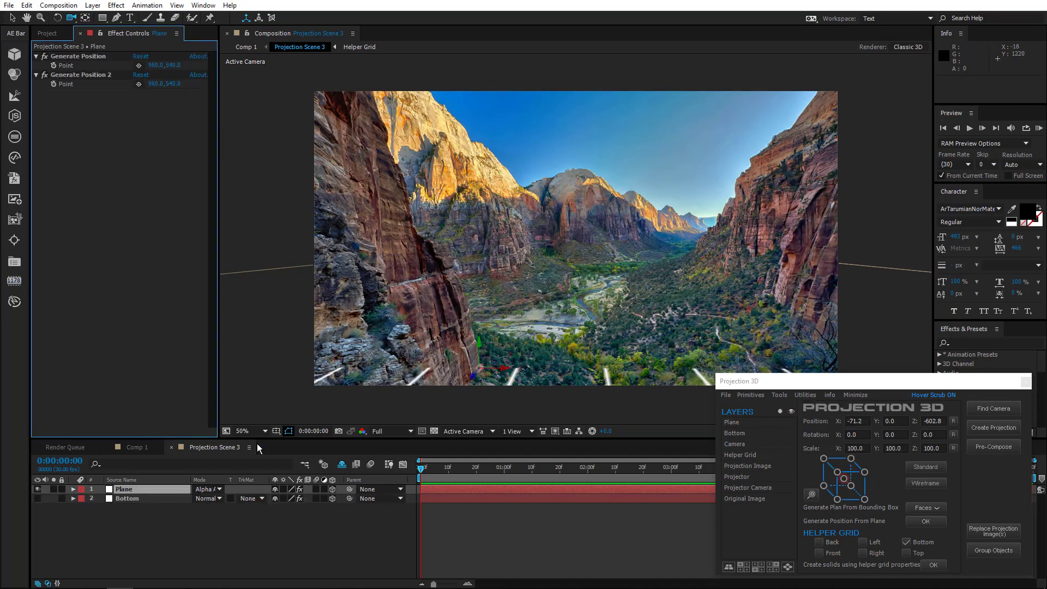
Step: Move the Bottom layer's Generate Position point below the image frame, closer to the camera, and generate a second plane from it
left_click(156, 489)
left_click(137, 499)
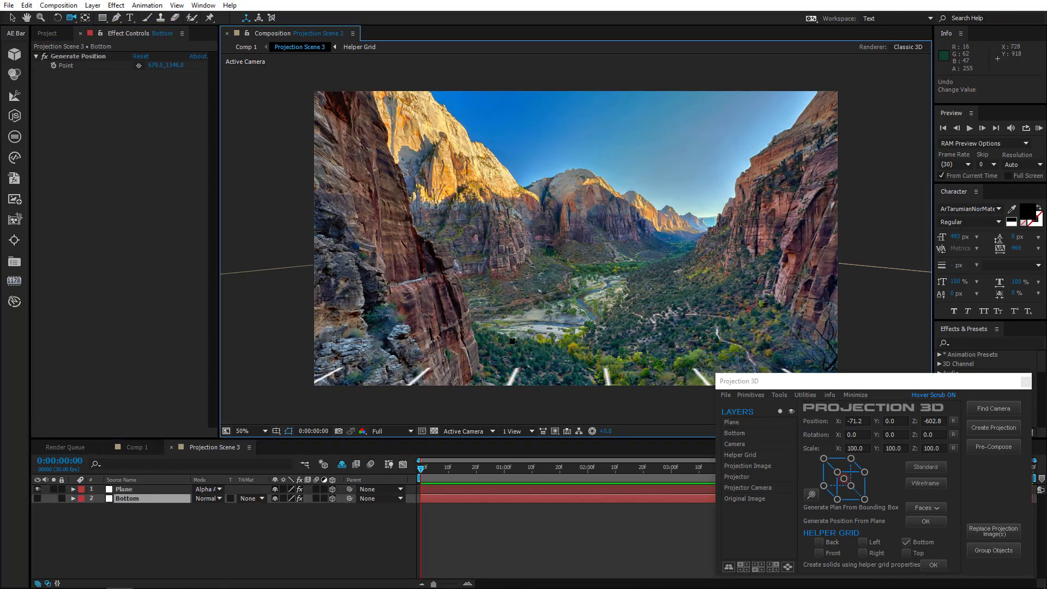
scroll(506, 342, "down", 1)
left_click(78, 57)
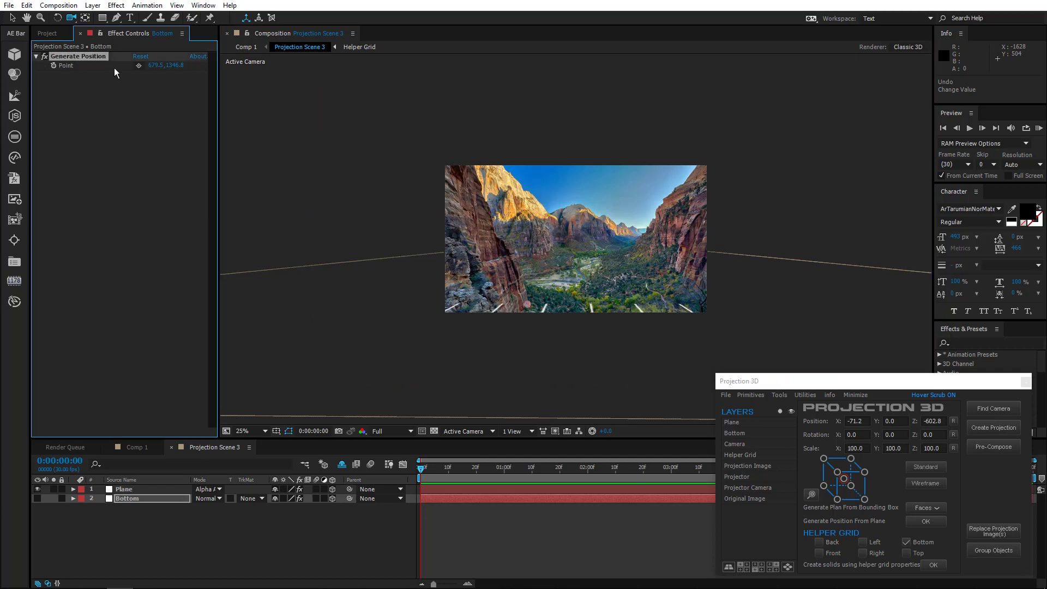
left_click(139, 65)
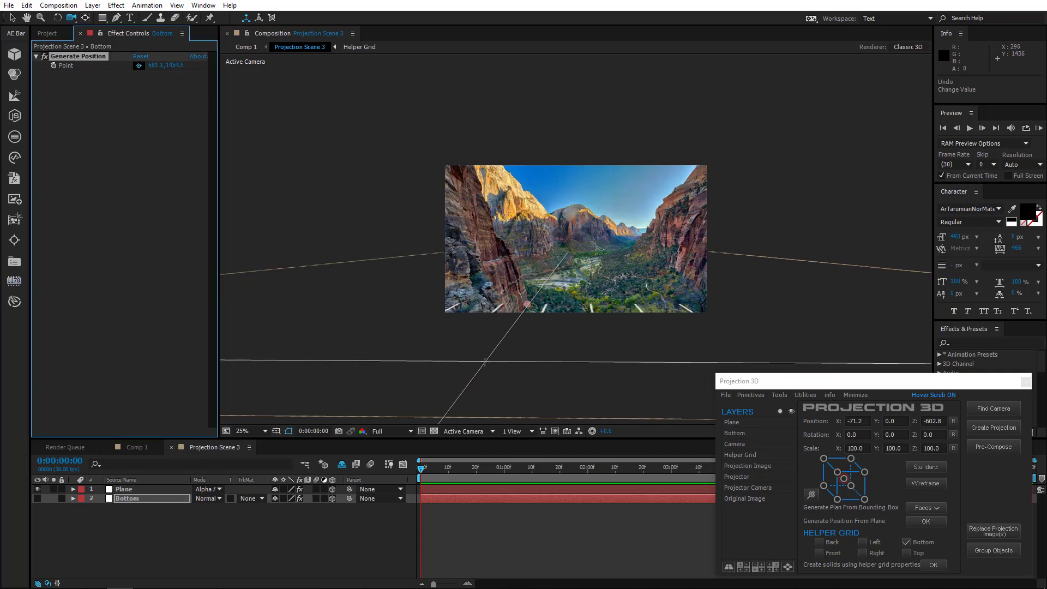
left_click(478, 368)
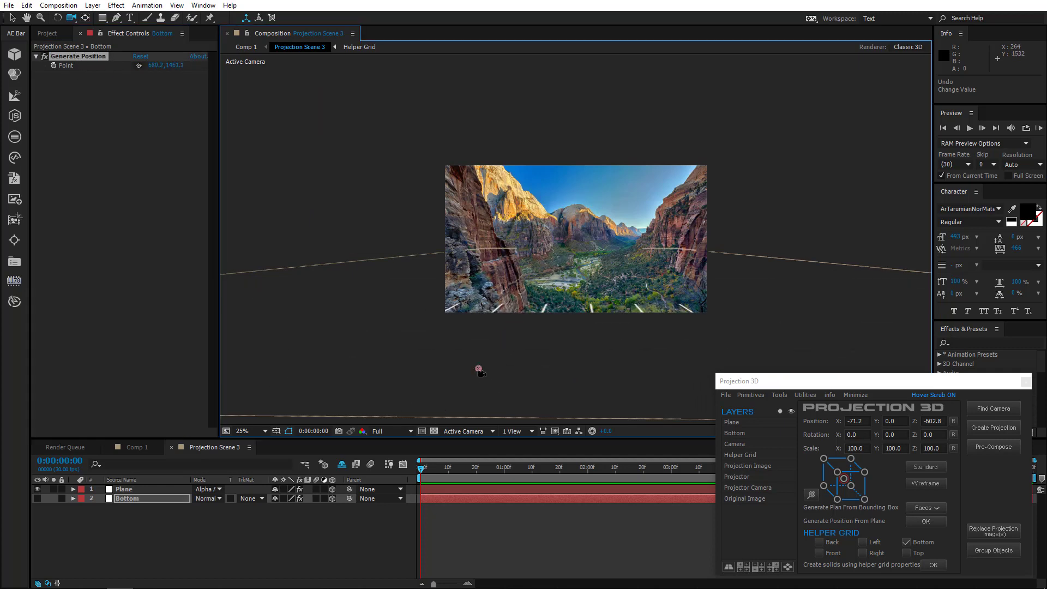
left_click(779, 395)
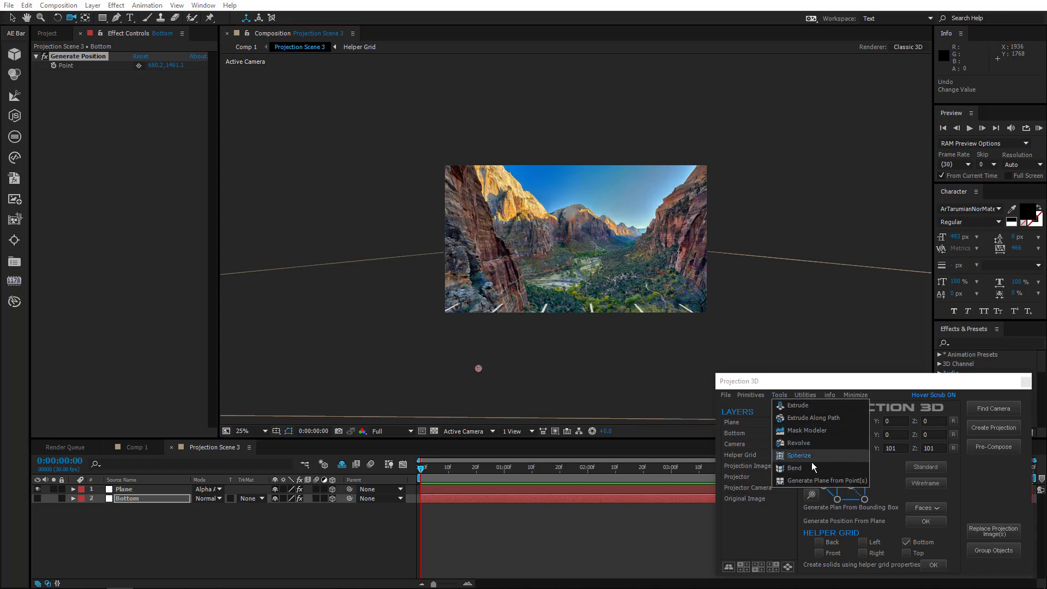
left_click(813, 480)
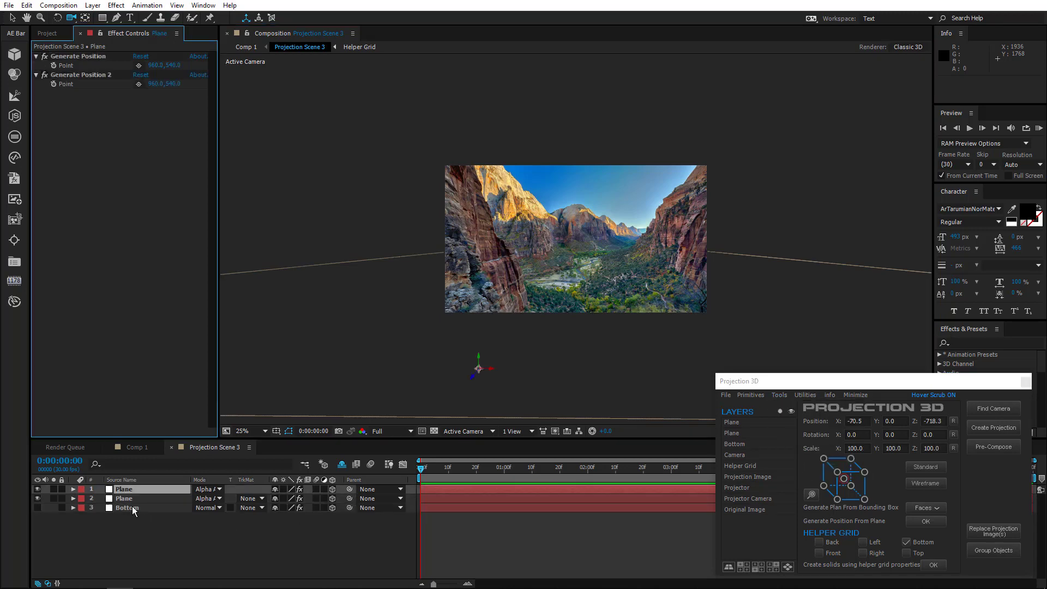
Step: Start a Pen mask on the farther Plane layer at the base of the left cliff and hide that layer
left_click(130, 502)
key("period")
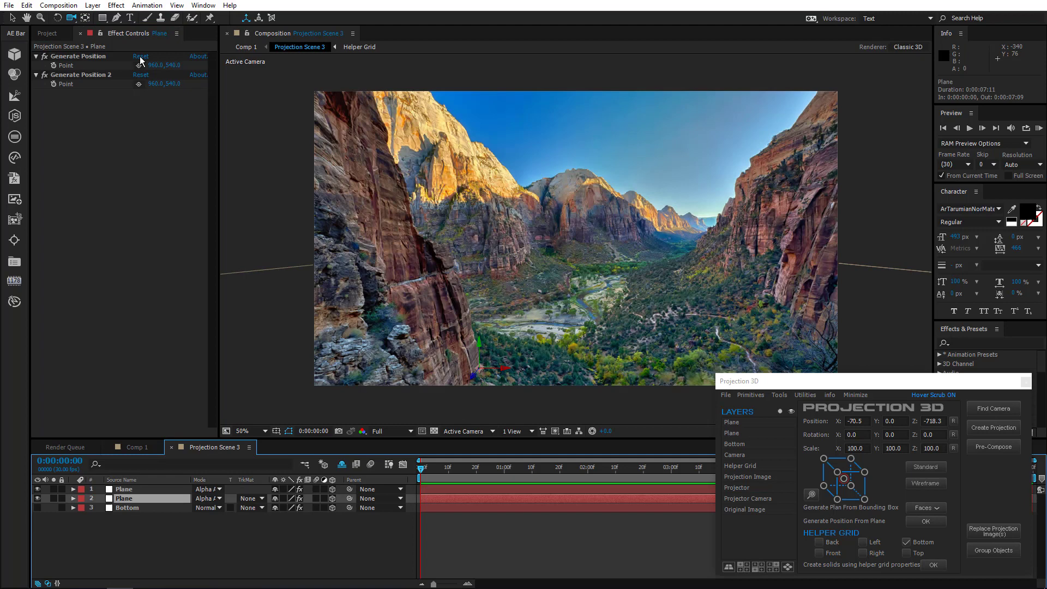
left_click(116, 18)
scroll(489, 307, "up", 2)
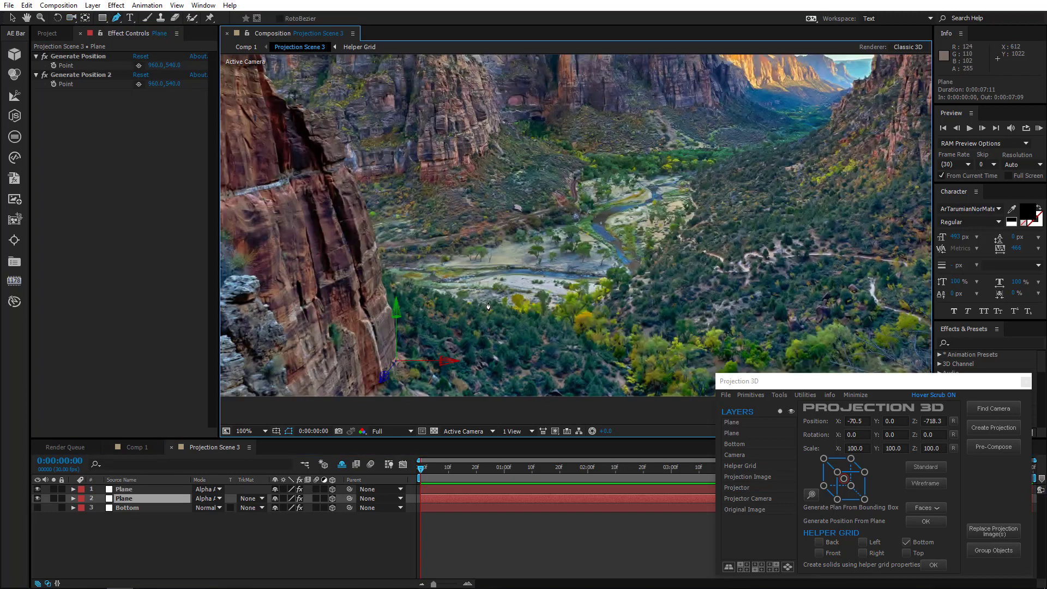
left_click(396, 362)
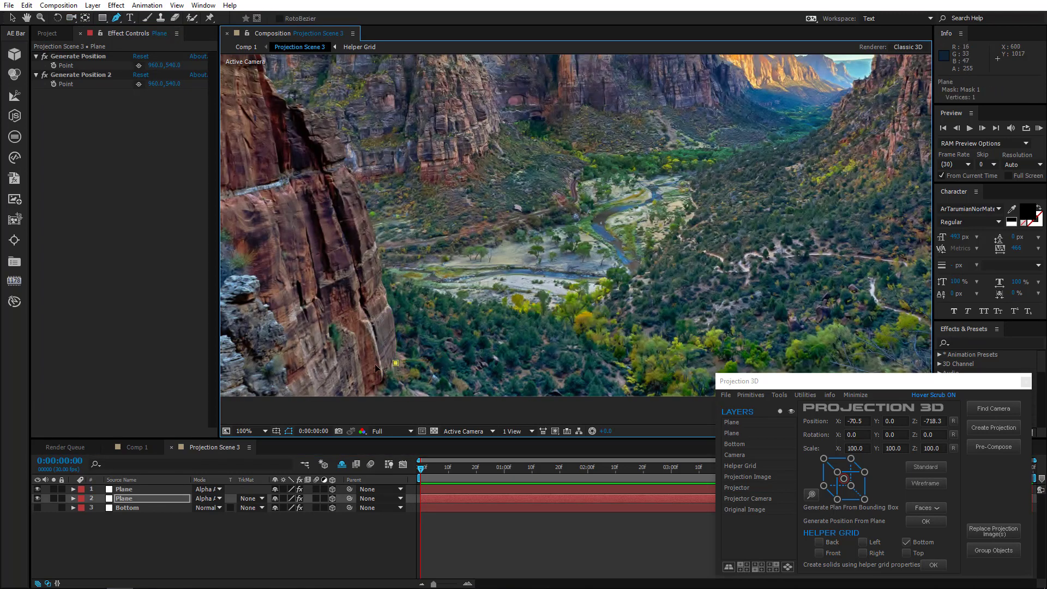
left_click(38, 498)
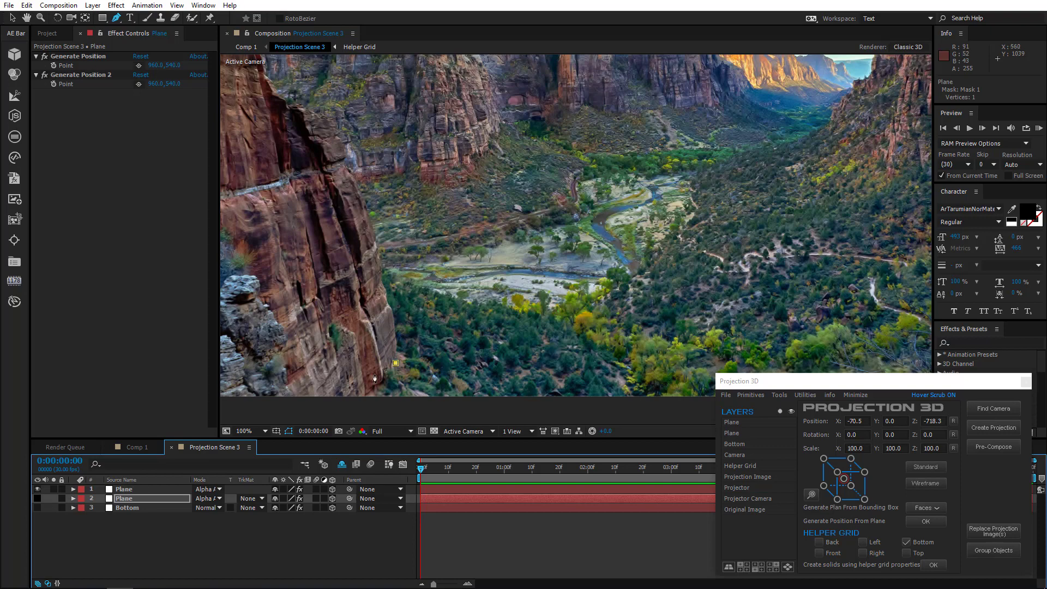
Step: Trace the left cliff's edge with mask points from its base up to just past the top of the image
left_click(395, 336)
left_click(392, 309)
scroll(388, 302, "up", 1)
left_click(387, 301)
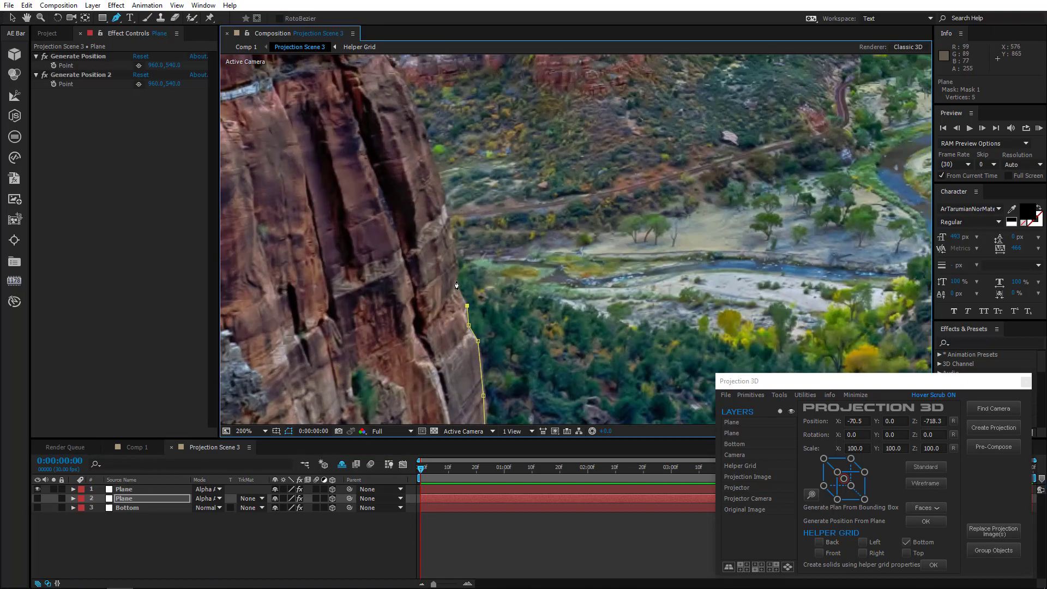
left_click(455, 278)
left_click(453, 242)
left_click(439, 177)
scroll(438, 178, "up", 3)
left_click(406, 235)
left_click(393, 197)
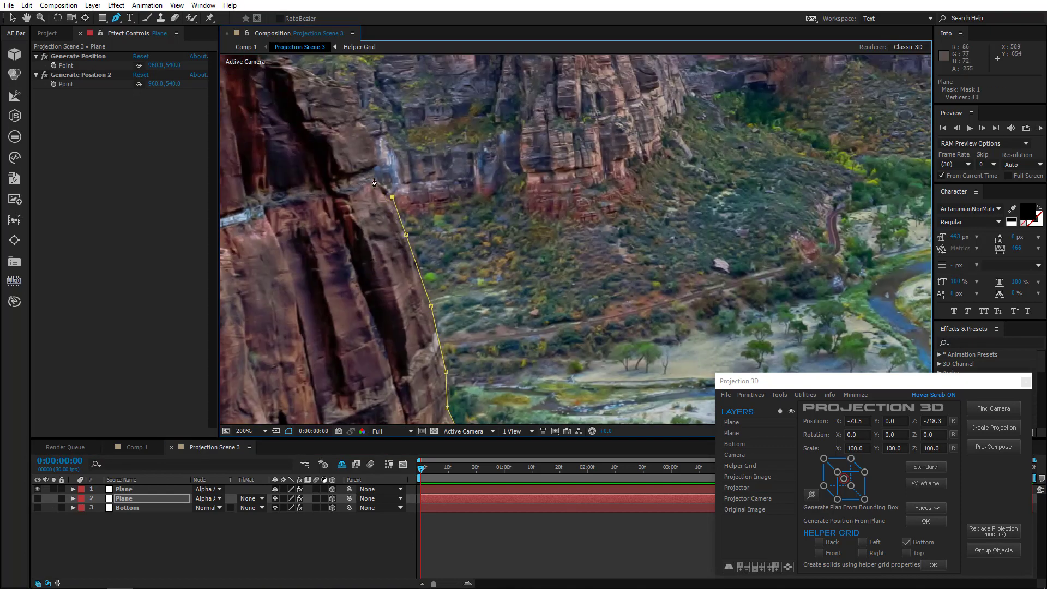
scroll(374, 183, "up", 3)
left_click(369, 337)
left_click(373, 322)
left_click(360, 283)
left_click(355, 255)
left_click(330, 241)
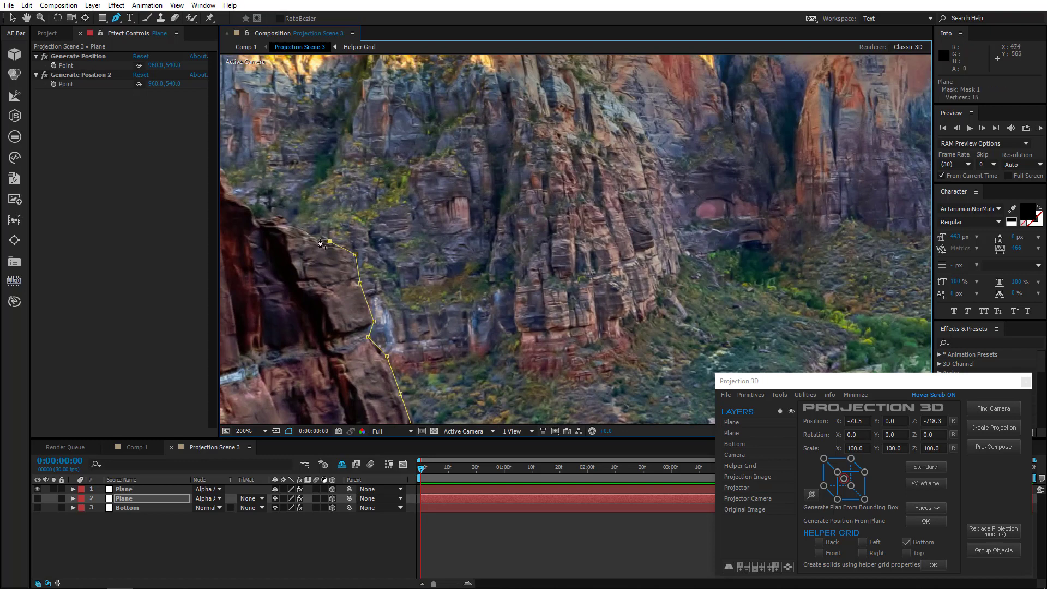
left_click(311, 235)
left_click(284, 220)
scroll(265, 215, "up", 1)
left_click_drag(426, 244, 357, 292)
left_click(535, 290)
left_click(486, 297)
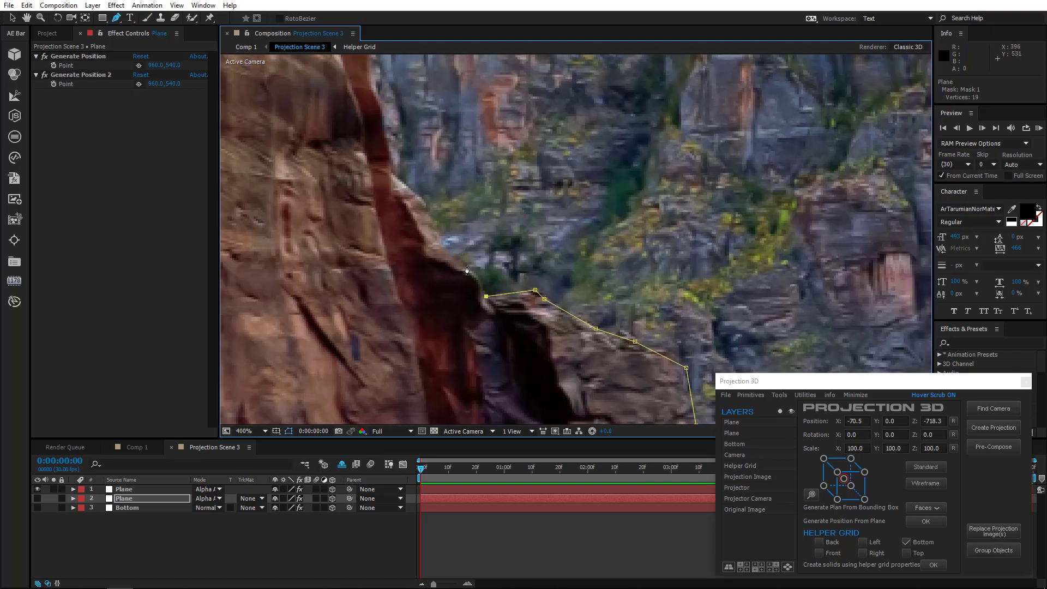
left_click(473, 273)
scroll(473, 273, "up", 3)
left_click(399, 291)
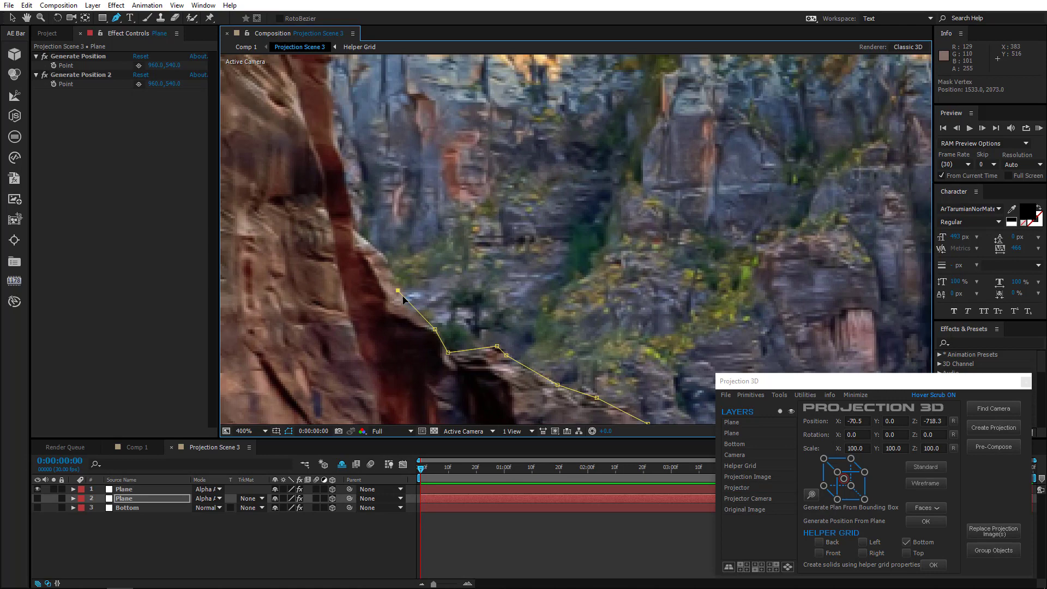
left_click(387, 257)
left_click(362, 233)
left_click(343, 166)
left_click_drag(338, 139, 434, 332)
left_click(429, 309)
left_click(419, 277)
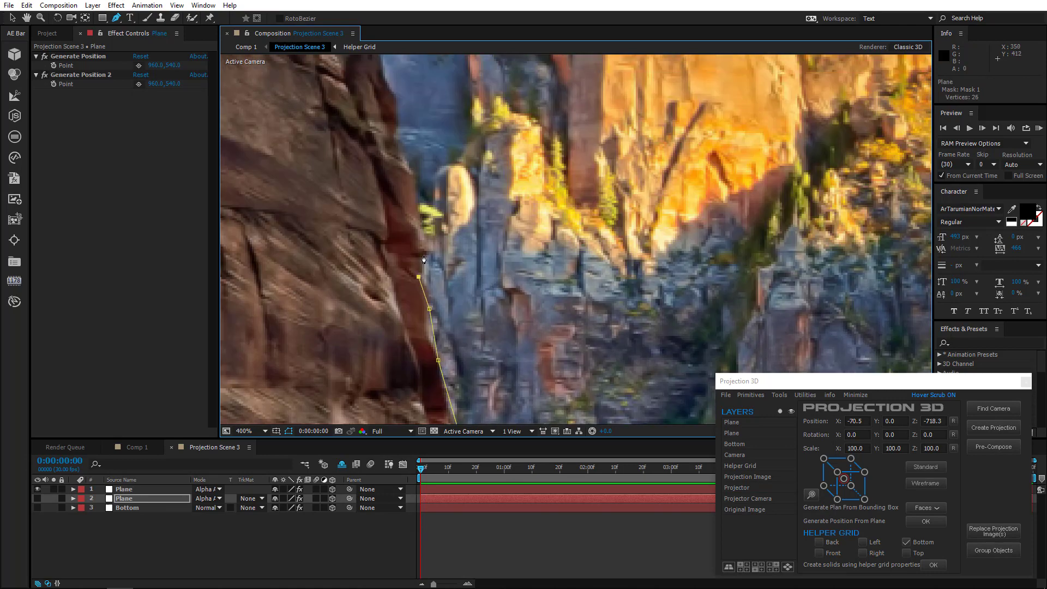
left_click(426, 250)
left_click(418, 208)
left_click(412, 171)
left_click_drag(395, 133, 450, 349)
left_click(449, 351)
left_click(453, 315)
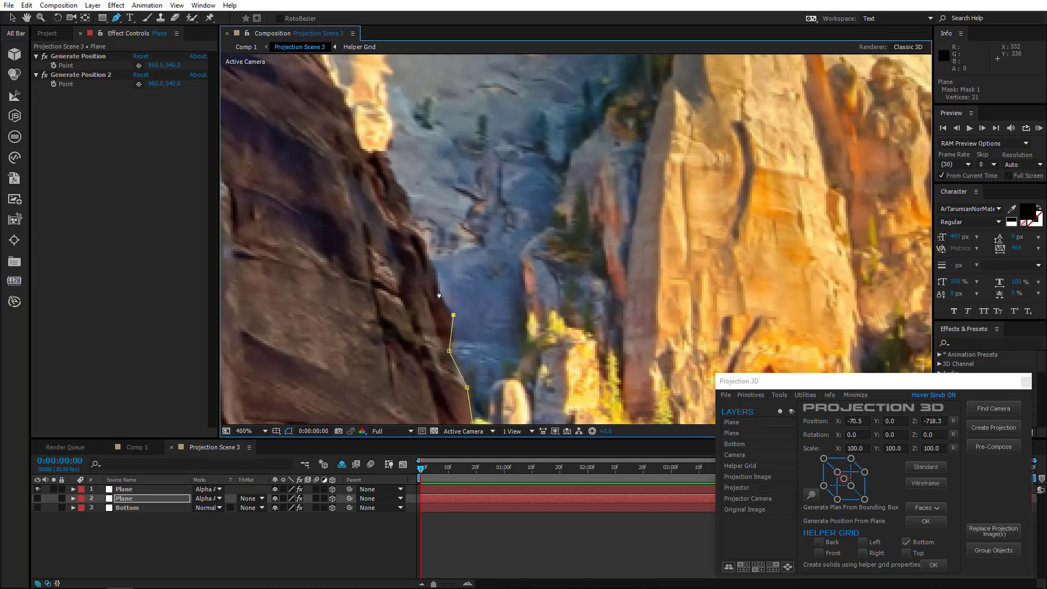
left_click(437, 291)
left_click(424, 238)
left_click(407, 217)
scroll(406, 217, "up", 4)
left_click(454, 290)
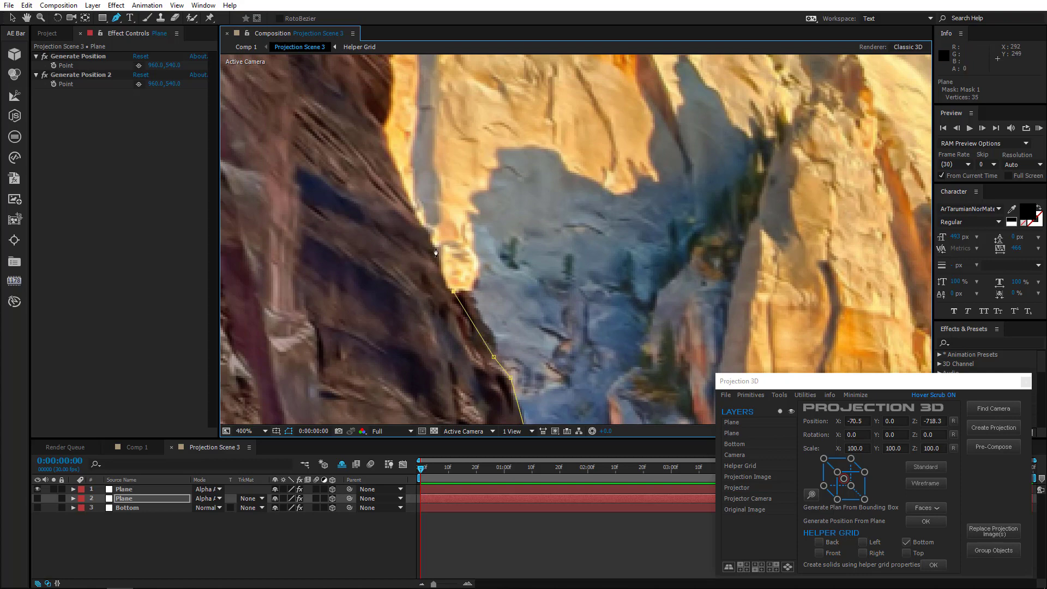
left_click_drag(399, 120, 415, 252)
left_click(407, 217)
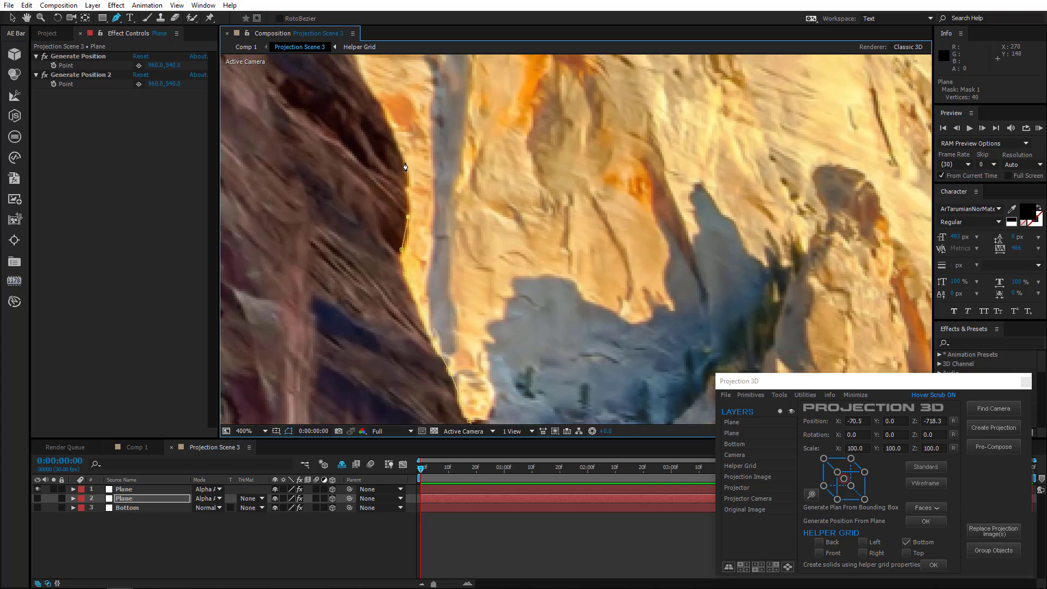
left_click(406, 165)
left_click_drag(372, 131, 381, 321)
left_click(391, 305)
left_click(349, 210)
left_click_drag(319, 137, 376, 323)
left_click(372, 300)
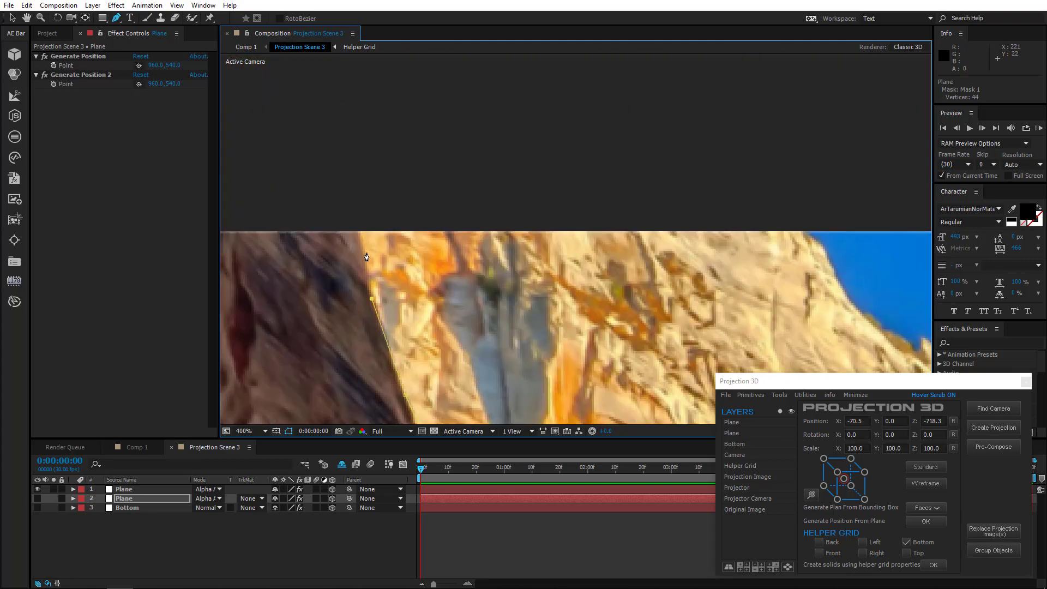
left_click(357, 212)
scroll(358, 240, "down", 3)
left_click_drag(521, 291, 336, 192)
left_click_drag(385, 257, 420, 248)
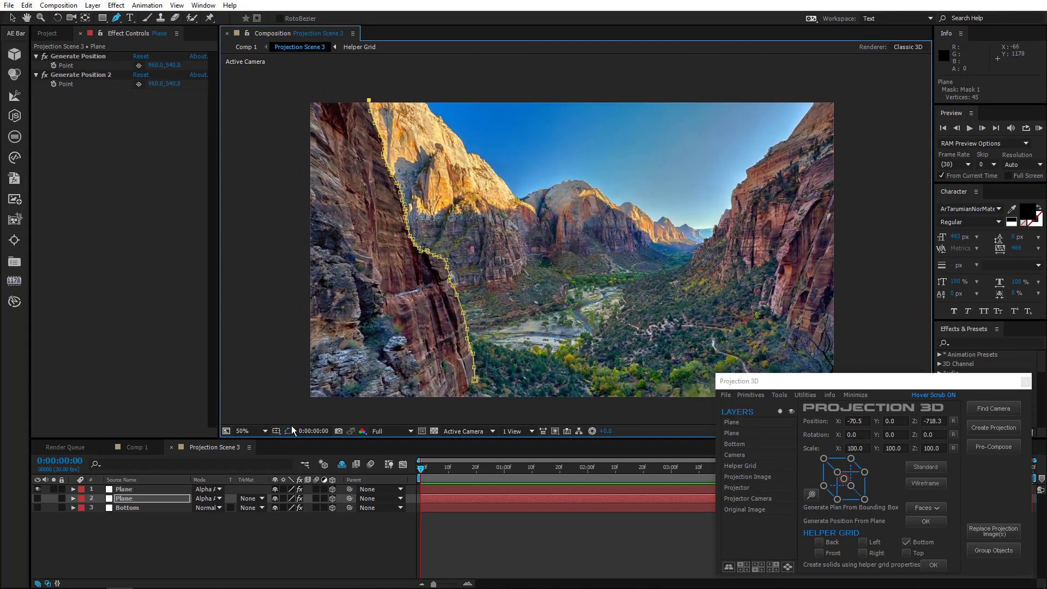
Step: Copy Mask 1 from the farther Plane layer and paste it onto the nearer Plane layer
left_click(136, 501)
key("m")
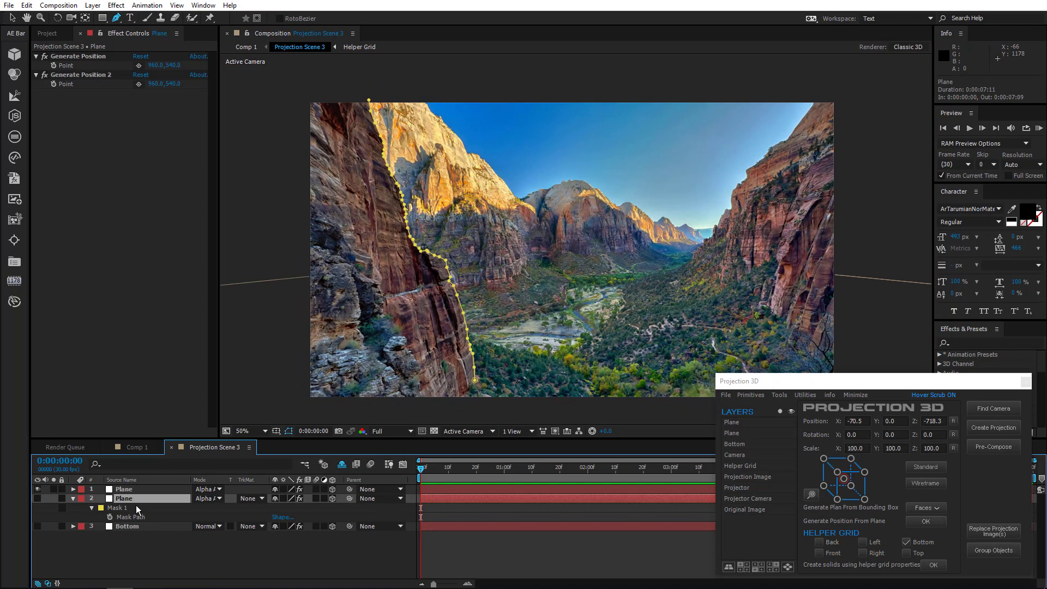
left_click(124, 490)
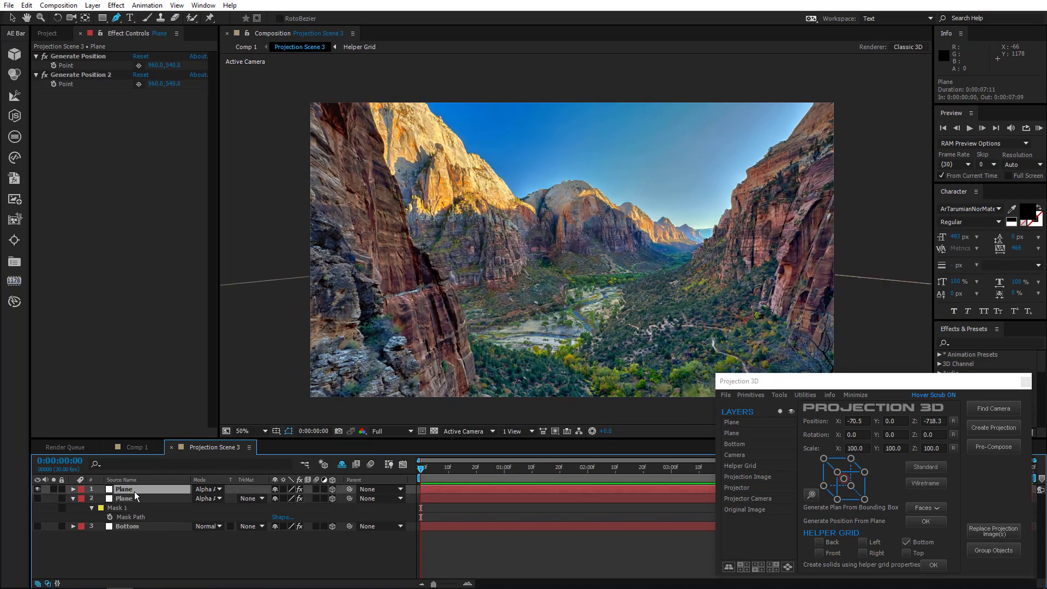
left_click_drag(347, 373, 383, 324)
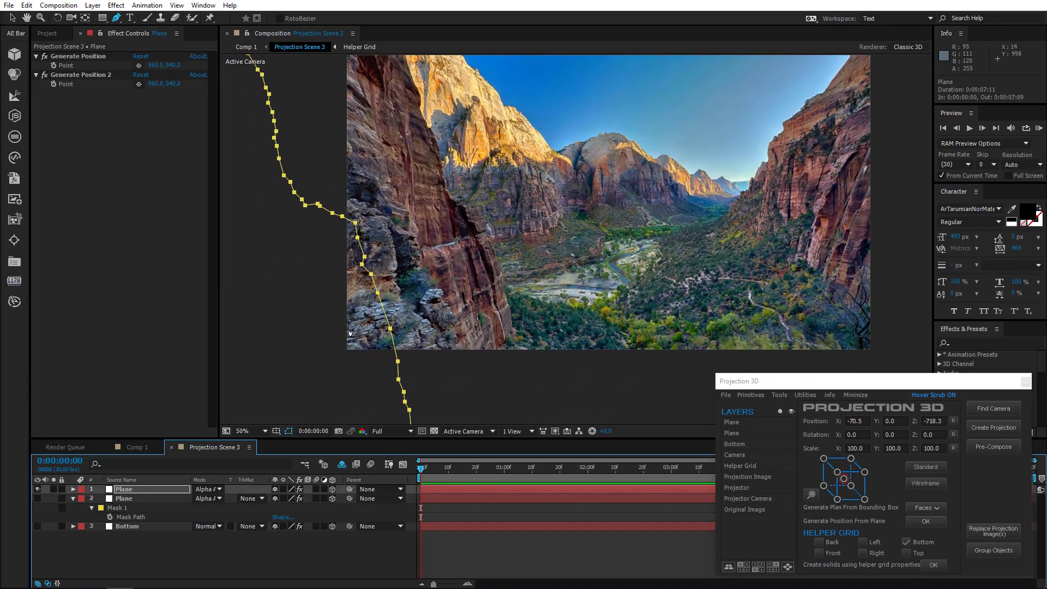
Step: Reshape the lower and middle points of the nearer Plane's pasted mask into a different cliff outline
left_click(11, 19)
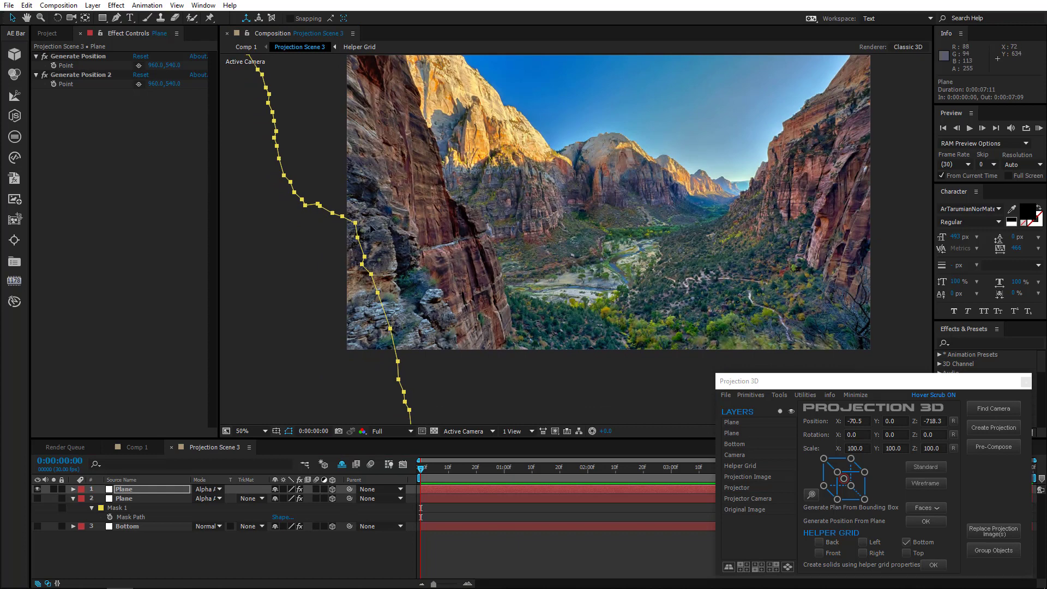
left_click(316, 237)
left_click_drag(378, 294, 348, 302)
left_click_drag(391, 328, 343, 334)
left_click_drag(398, 362, 424, 251)
left_click_drag(399, 272, 401, 296)
left_click_drag(411, 302, 406, 333)
left_click_drag(403, 307, 390, 295)
left_click_drag(388, 286, 366, 274)
left_click_drag(349, 195, 409, 302)
left_click_drag(448, 269, 409, 246)
left_click_drag(435, 232, 404, 220)
left_click_drag(419, 211, 407, 211)
left_click_drag(409, 207, 395, 209)
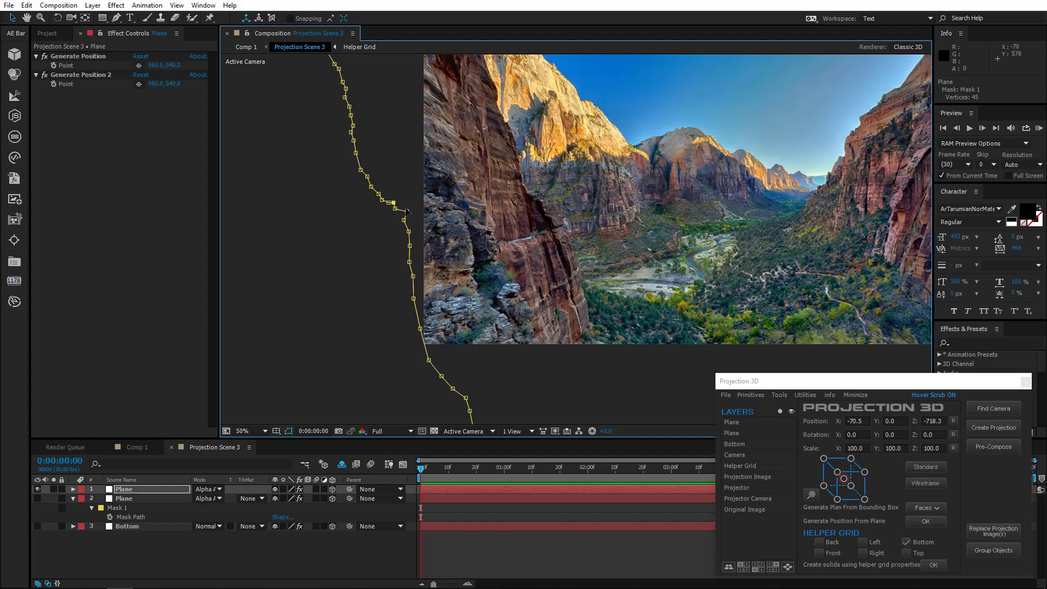
key("comma")
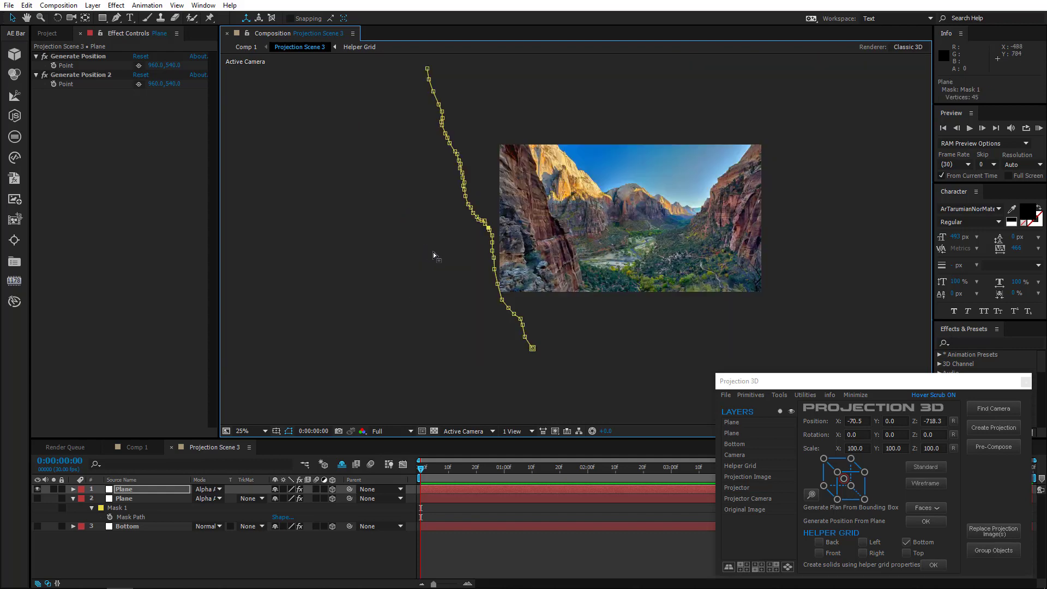
Step: Create a surface from both Plane layers with Mask Modeler's New type, with Show Masks enabled
left_click(134, 490)
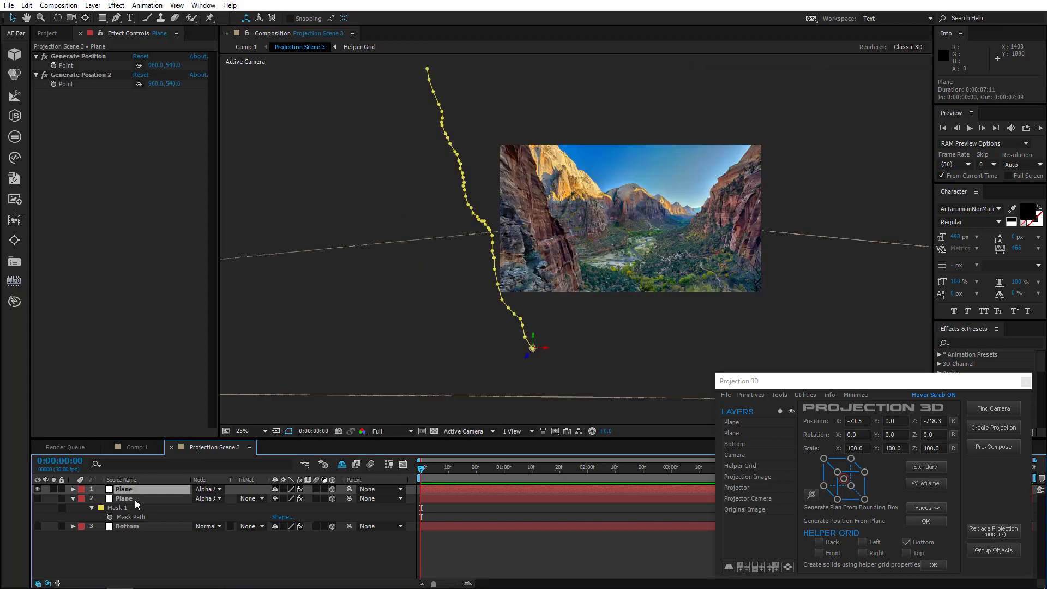
left_click(131, 499, "shift")
left_click(779, 395)
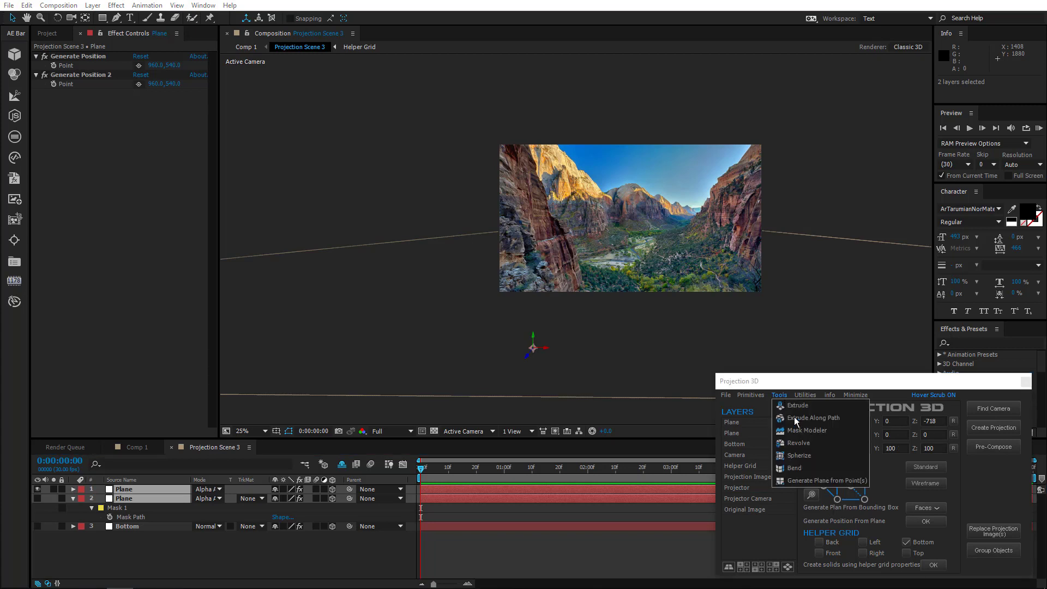
left_click(812, 431)
left_click_drag(870, 397, 922, 235)
left_click(849, 298)
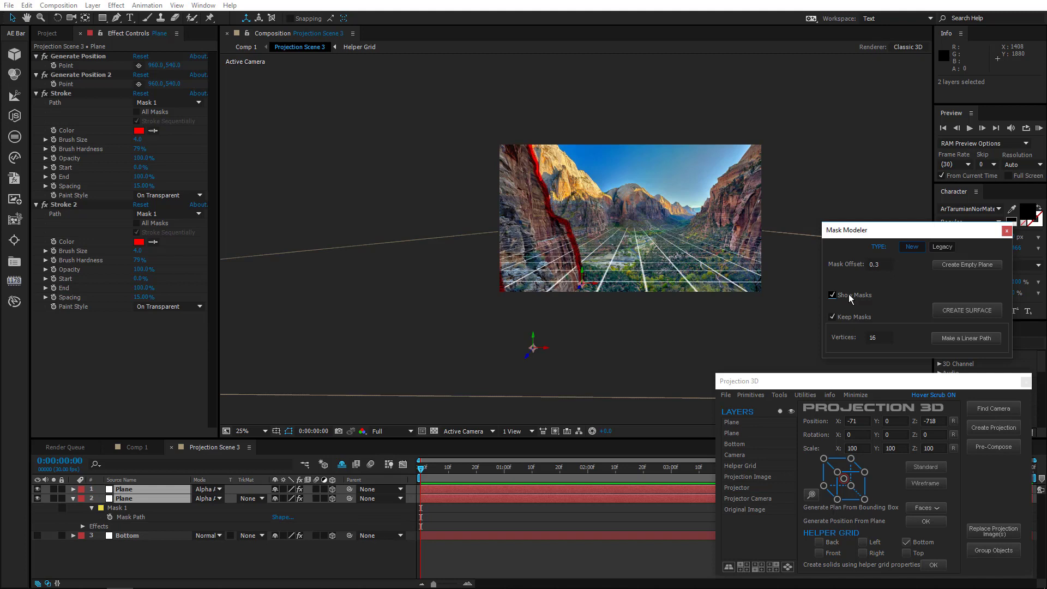
left_click(990, 310)
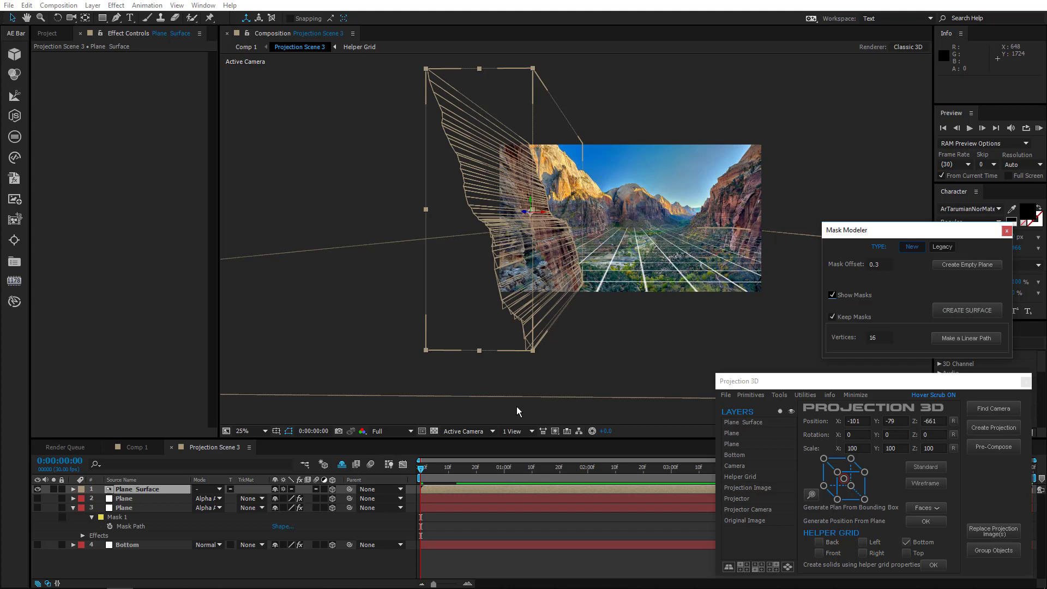
Step: Delete the two Plane layers used to build the surface
left_click(140, 501)
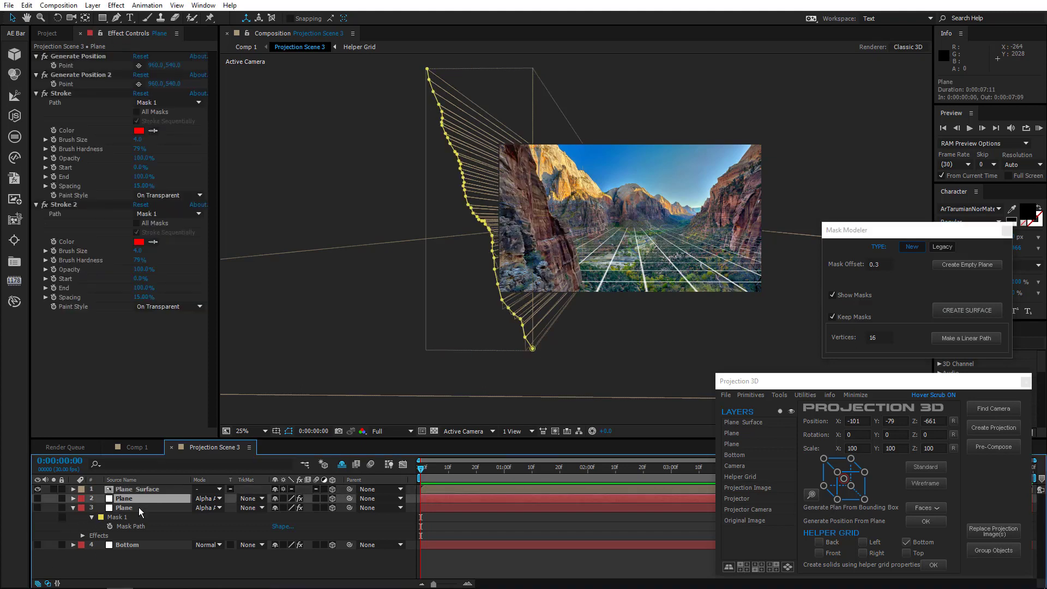
left_click(139, 508, "shift")
key("Delete")
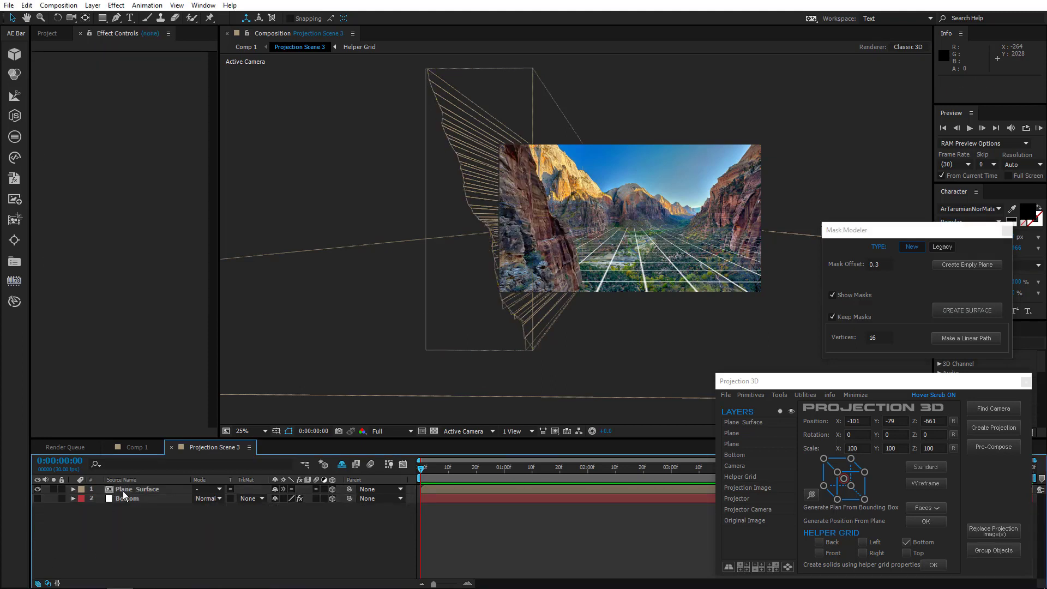
Step: Move the Plane Surface layer from Projection Scene 3 into Projection Scene 1 by cutting and pasting
left_click(125, 489)
key("ctrl+x")
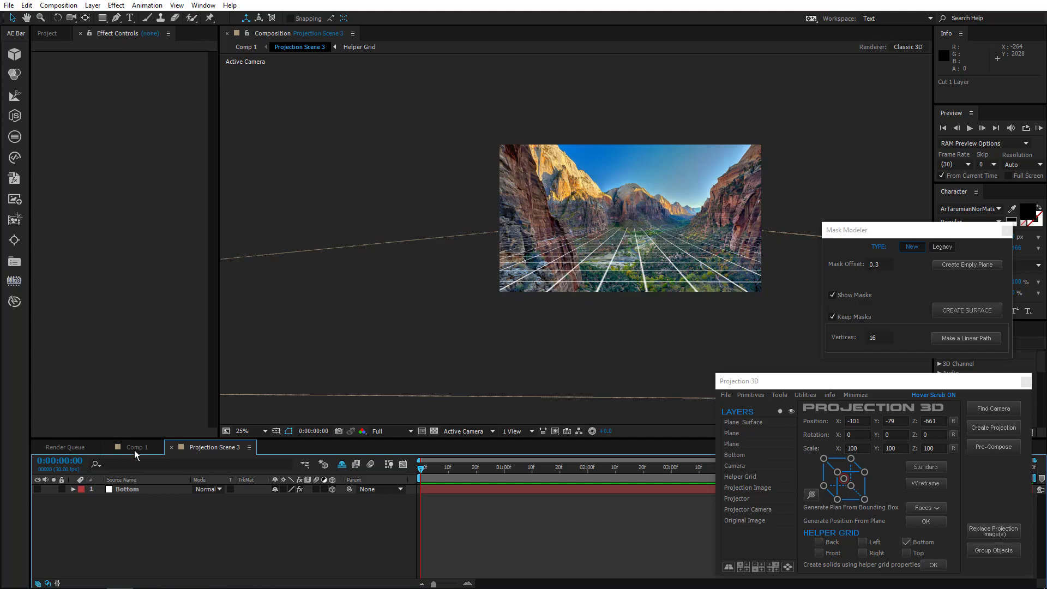
left_click(134, 448)
double_click(141, 500)
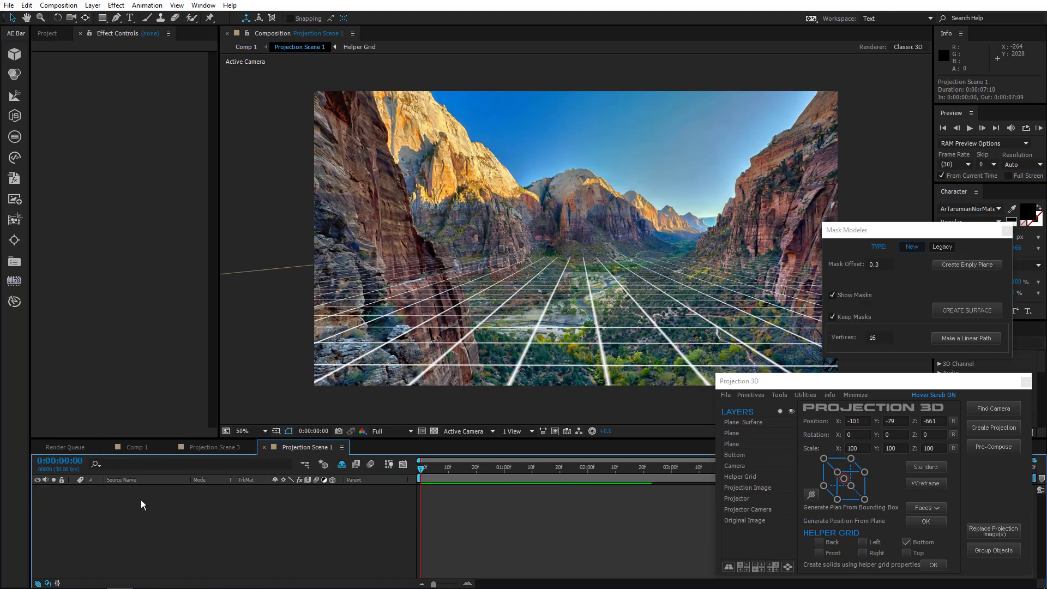
key("ctrl+v")
Step: Open Projection Scene 2 from Comp 1 and return to Projection Scene 3, placing its timeline last among the scenes
left_click(136, 447)
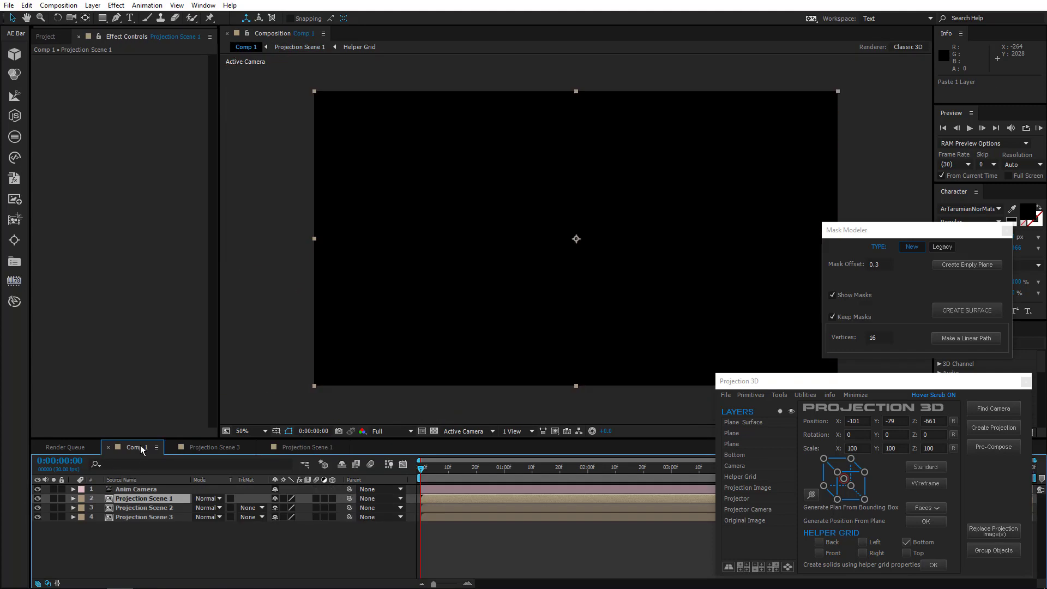
double_click(144, 510)
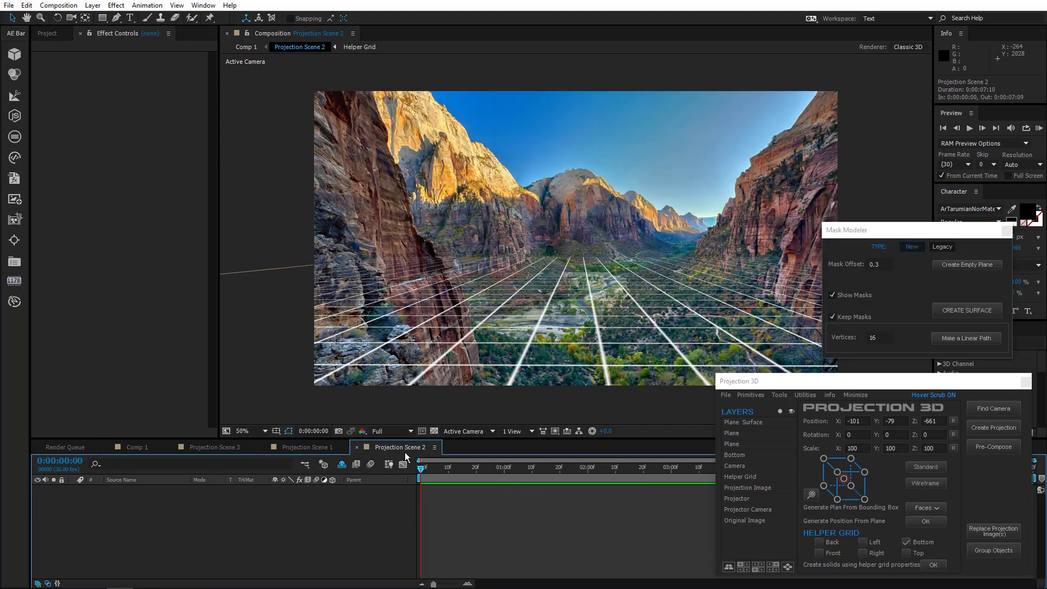
left_click(214, 447)
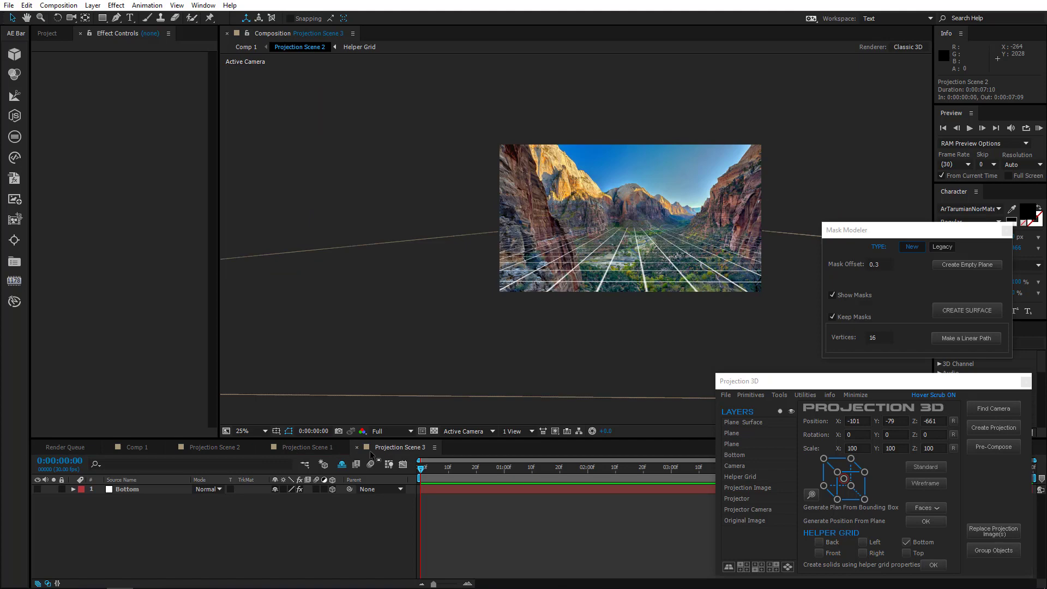
Step: Place the Bottom layer's Generate Position point on the distant valley floor by the right cliff's base and generate a plane from it
left_click(142, 489)
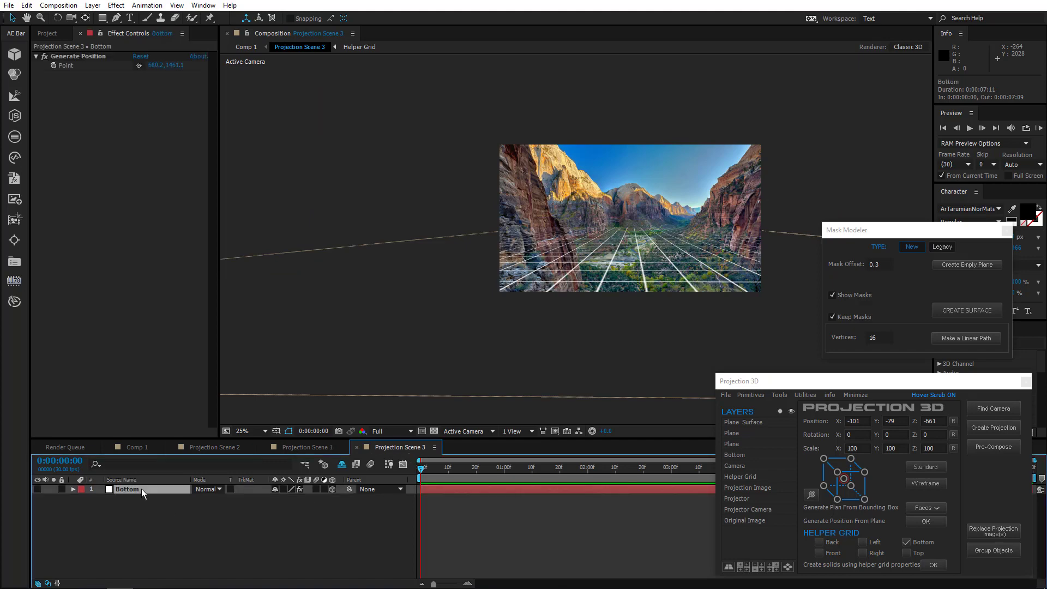
left_click_drag(558, 311, 514, 320)
scroll(496, 330, "up", 2)
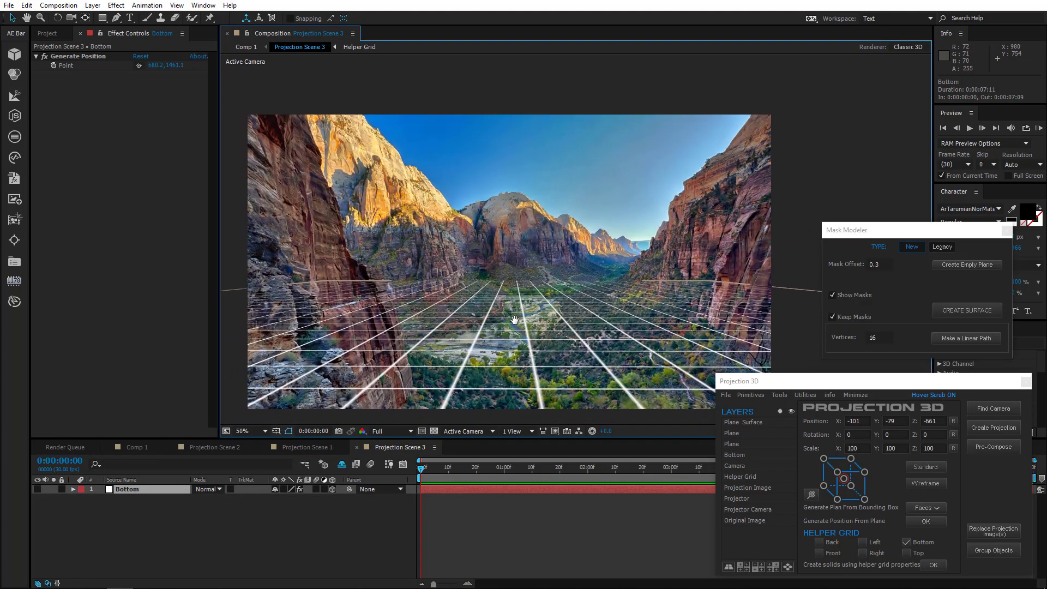
left_click(143, 60)
left_click(138, 65)
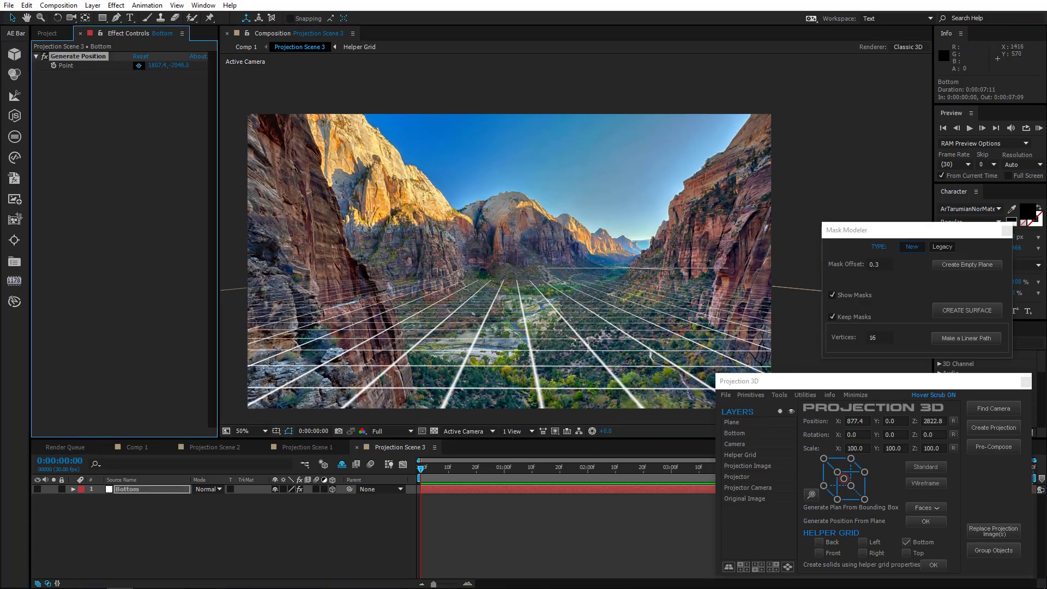
left_click(614, 272)
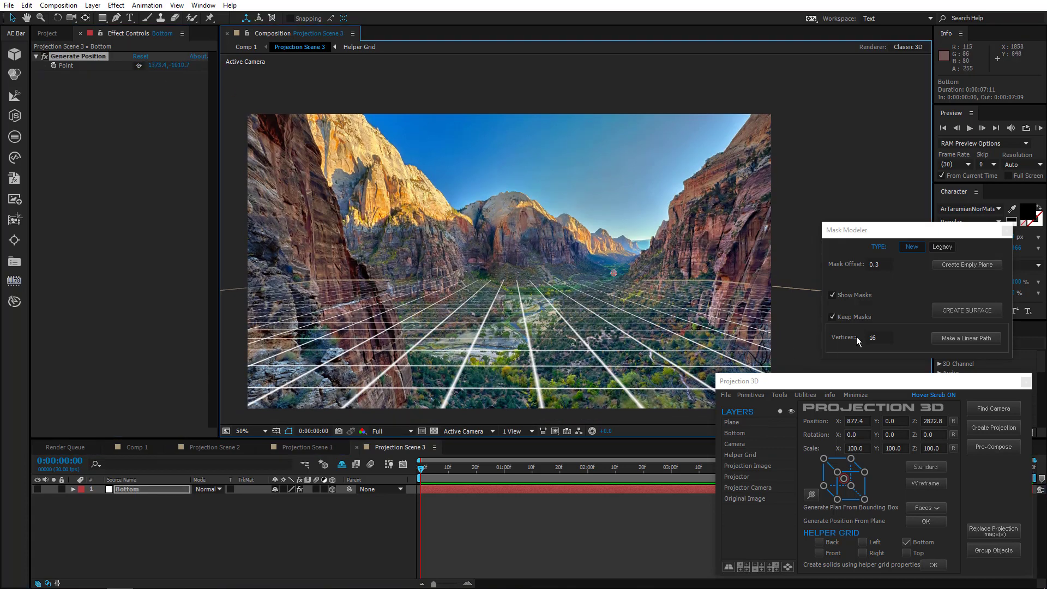
left_click(780, 396)
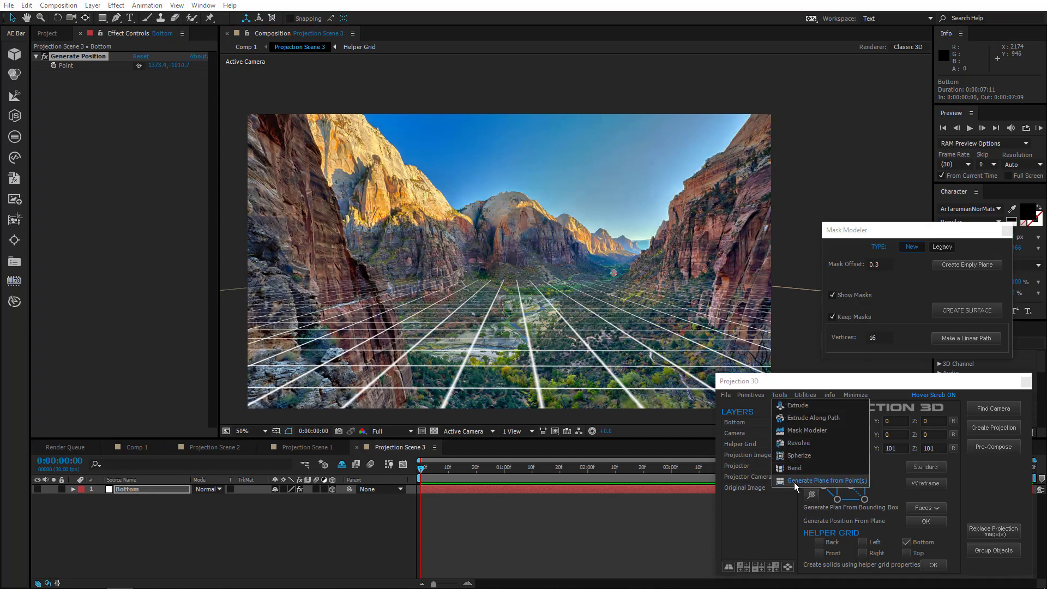
left_click(794, 482)
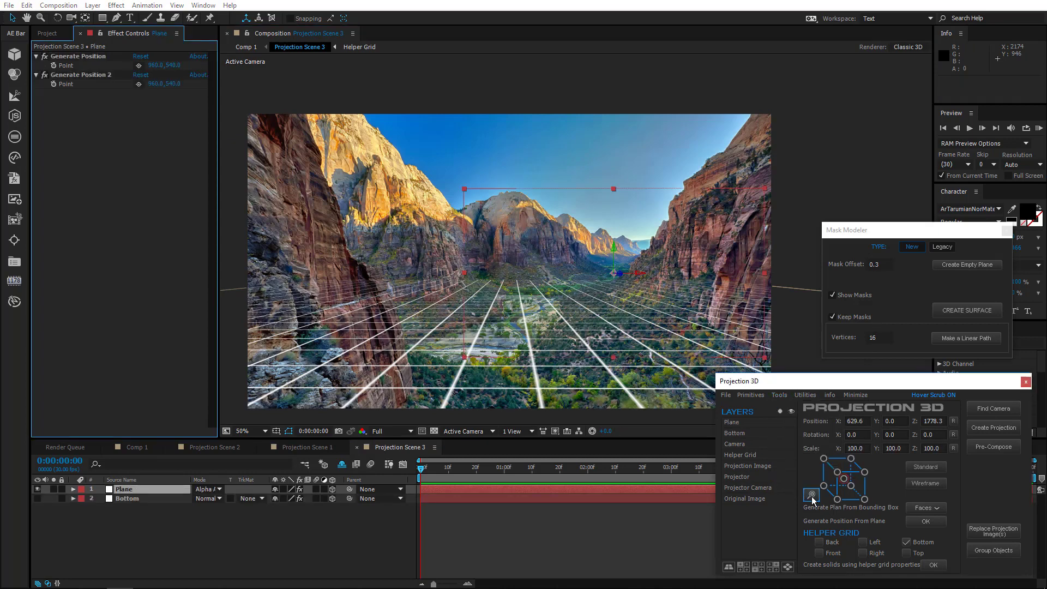
Step: Set the new plane's anchor point to its bottom center in Edit Anchor Point, with Reposition Only Anchor Point enabled
left_click(812, 495)
left_click_drag(544, 198, 961, 23)
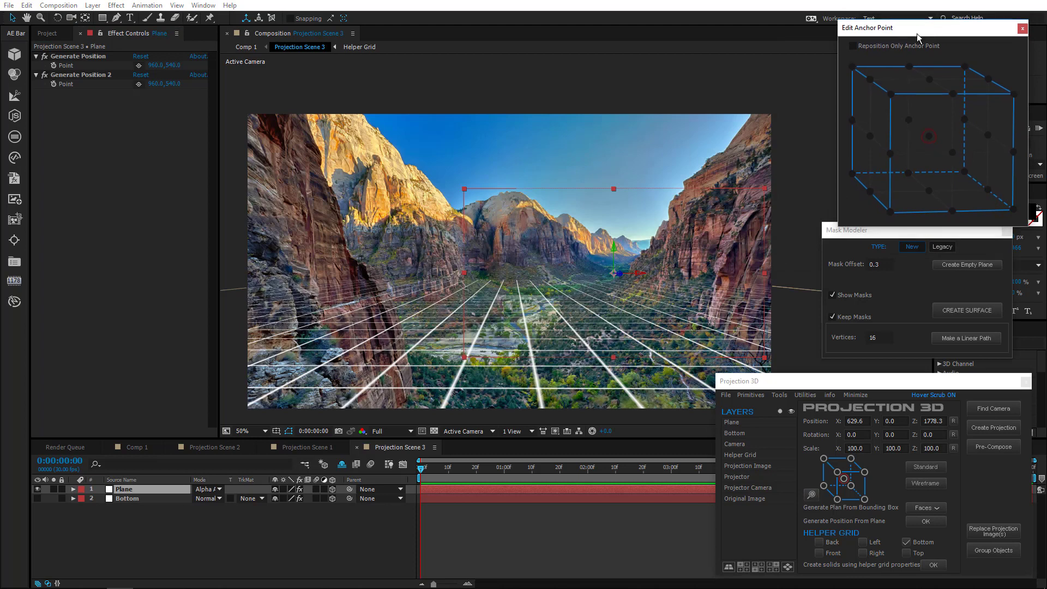
left_click(953, 211)
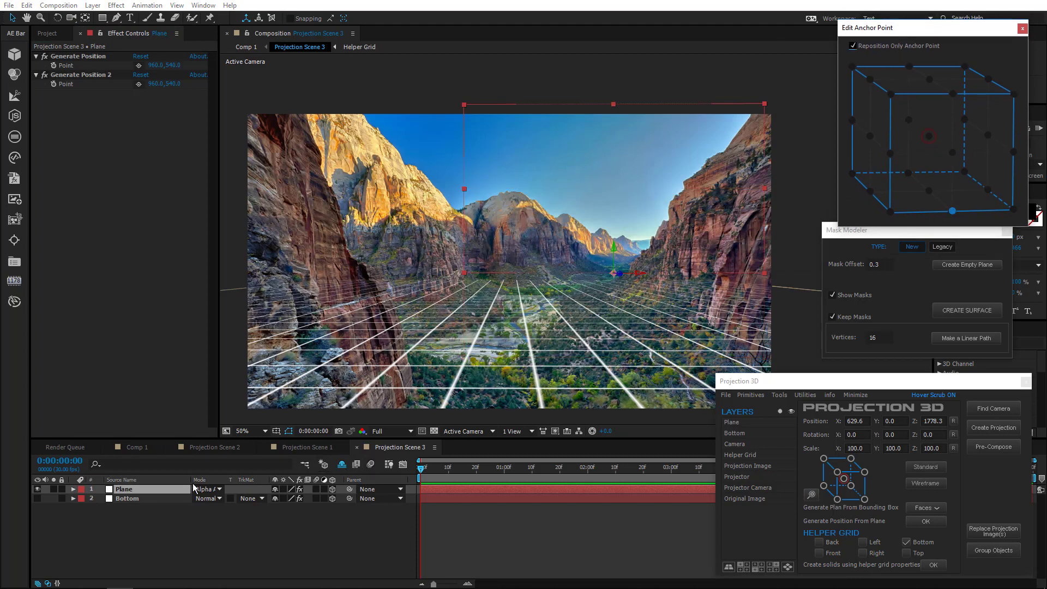
Step: Place the Bottom layer's point just beyond the grid's far center on the valley floor and generate a second plane there
left_click(160, 498)
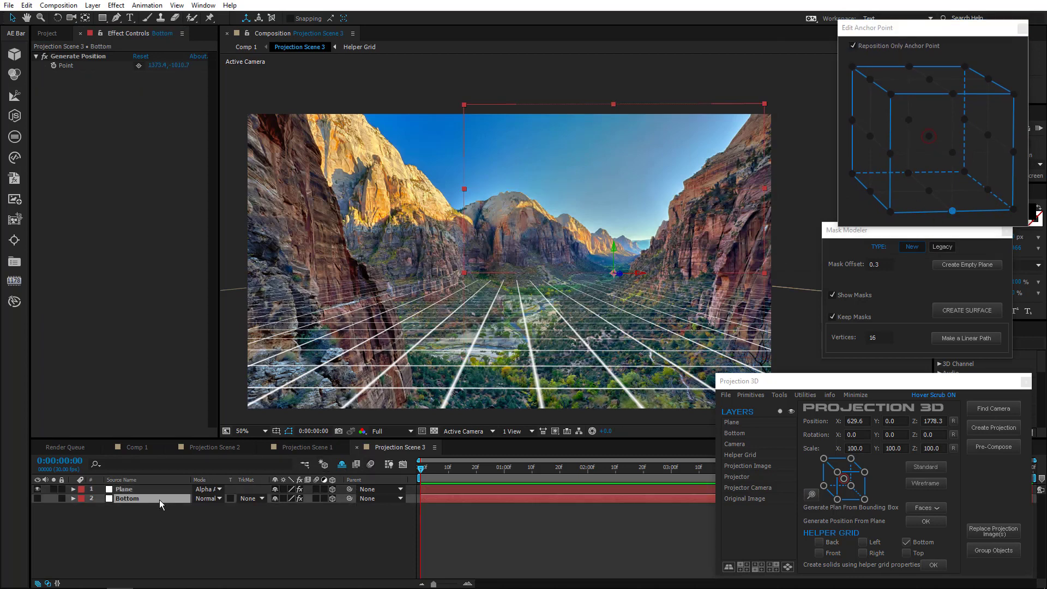
left_click(139, 66)
left_click(554, 285)
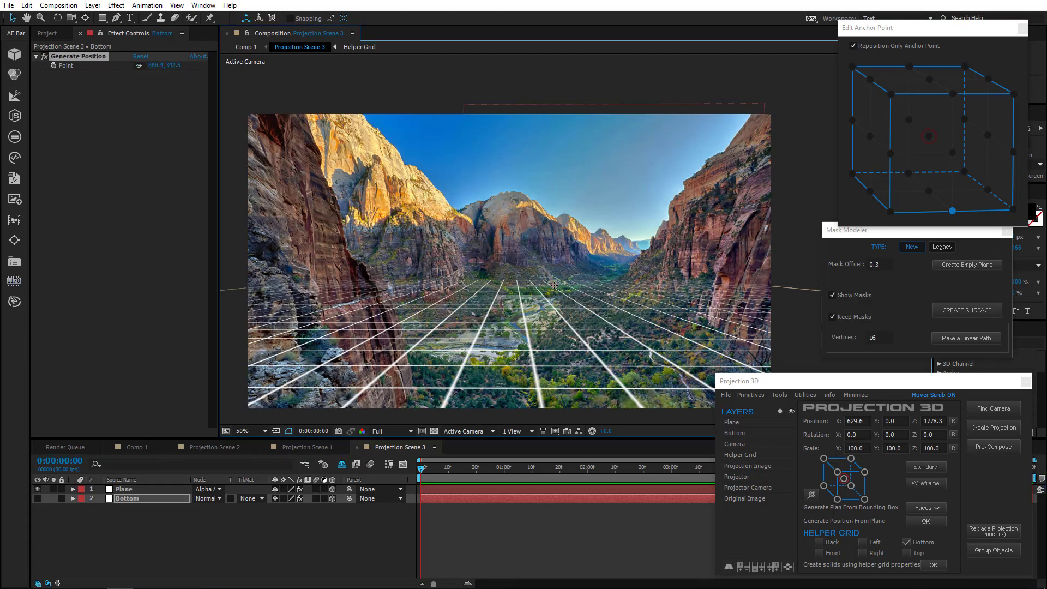
left_click(554, 285)
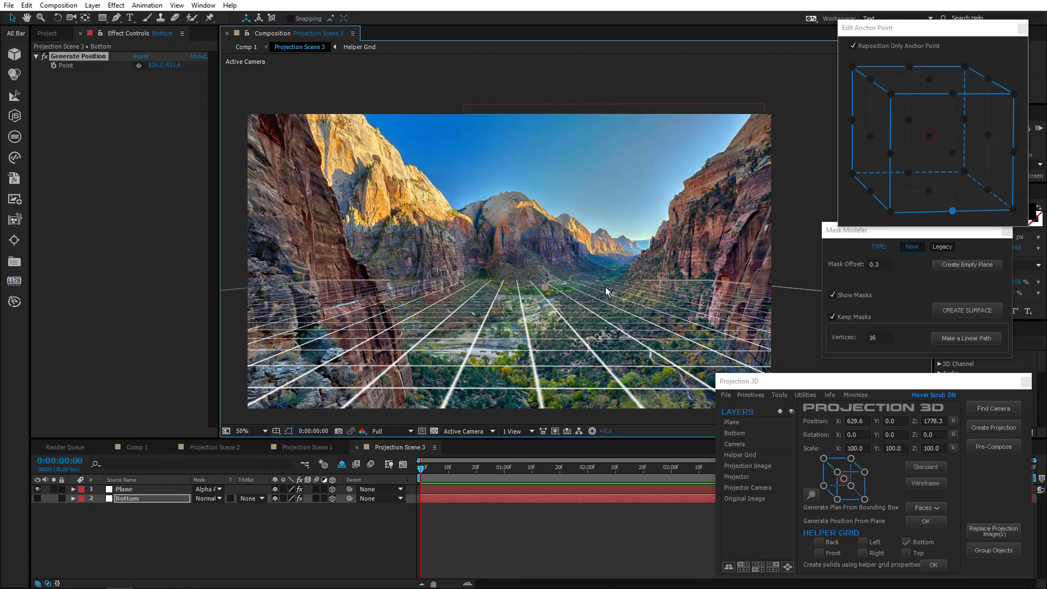
left_click(779, 395)
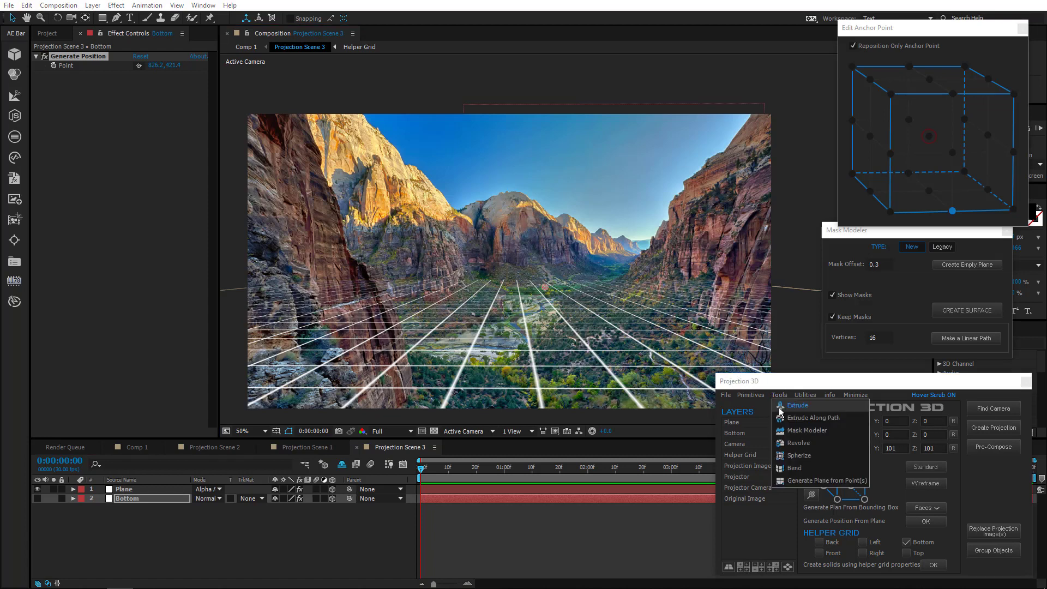
left_click(797, 483)
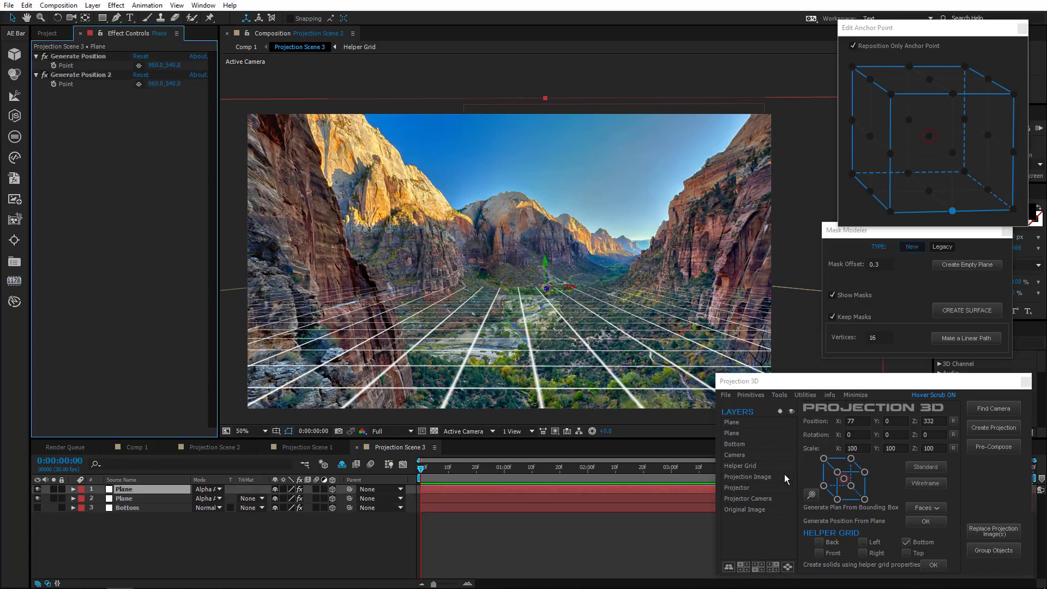
Step: Place the Bottom layer's point in the middle of the grid near the river and generate a third plane there
left_click(130, 510)
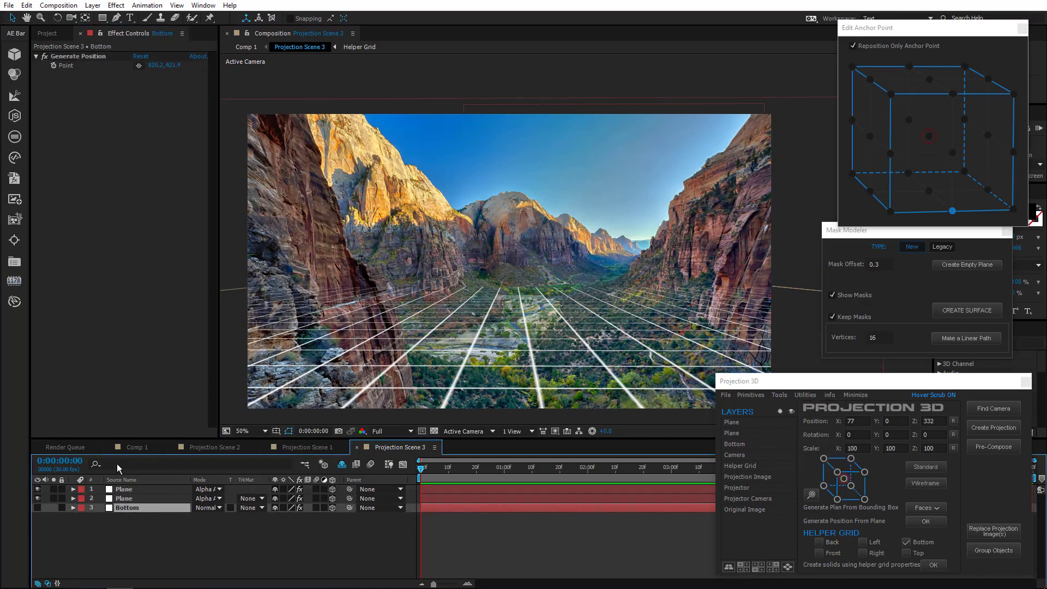
left_click(135, 66)
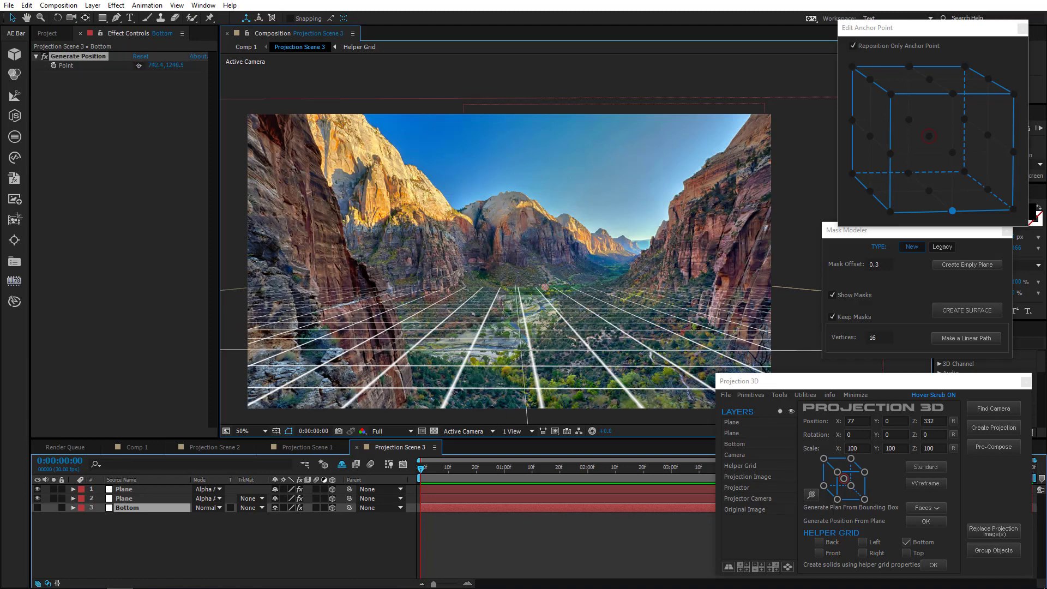
left_click(522, 348)
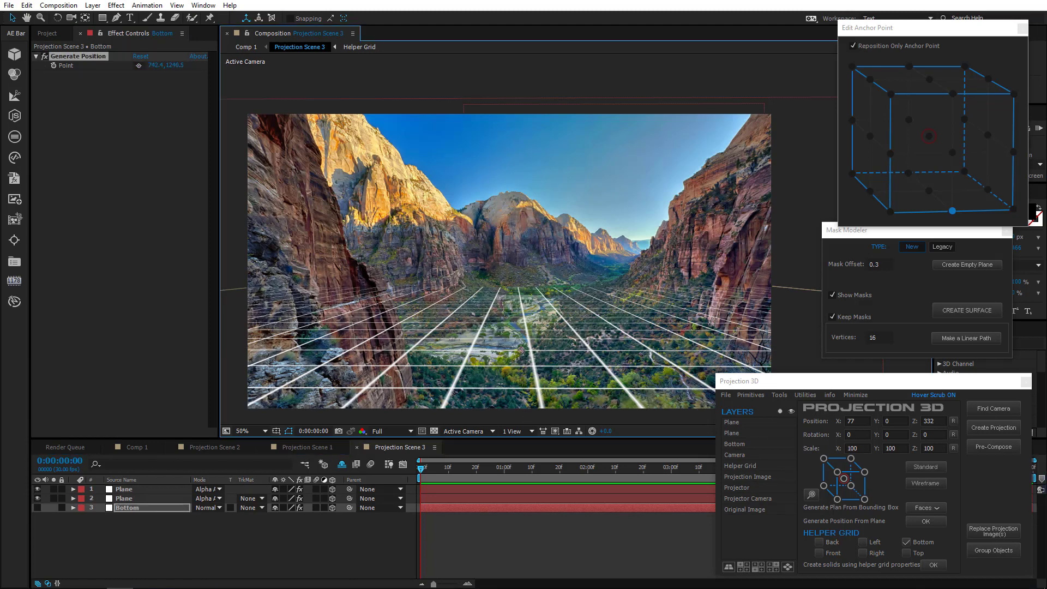
left_click(783, 402)
left_click(802, 484)
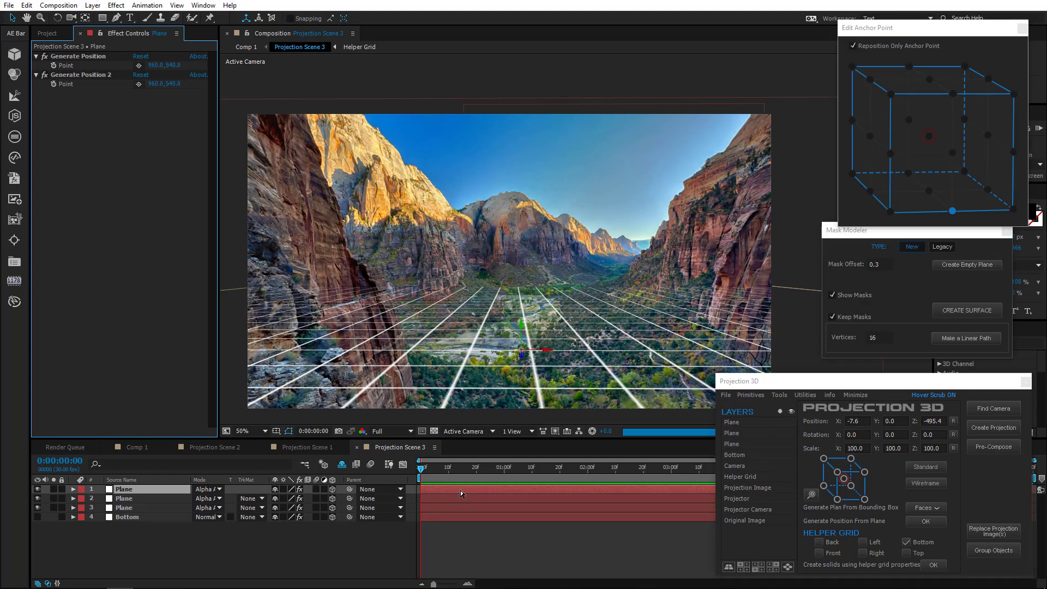
Step: Place the Bottom layer's point on the ground just below the image's lower edge and generate a fourth plane there
left_click(127, 517)
key("comma")
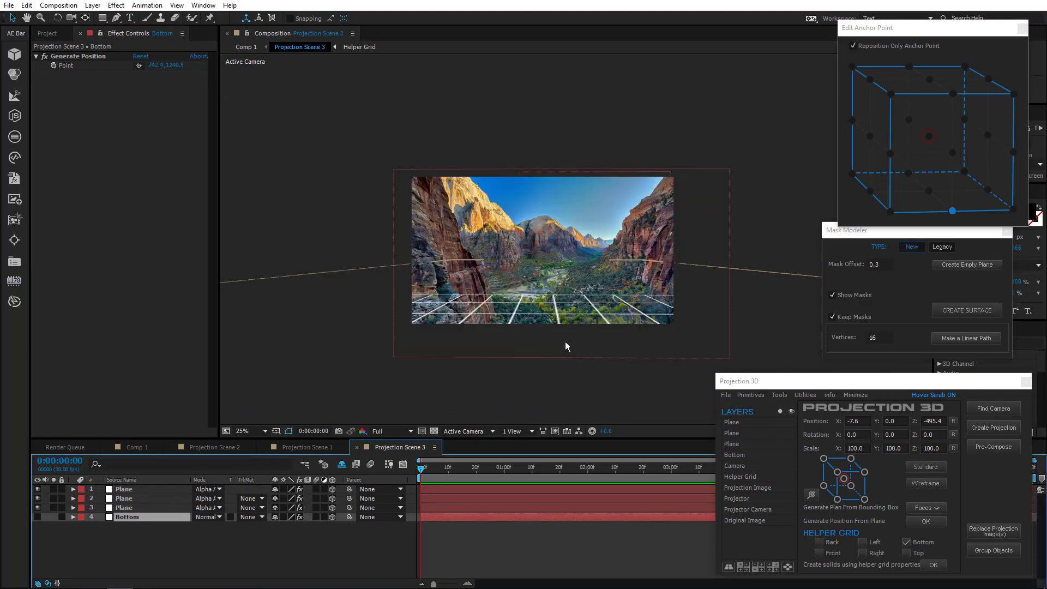
left_click(139, 66)
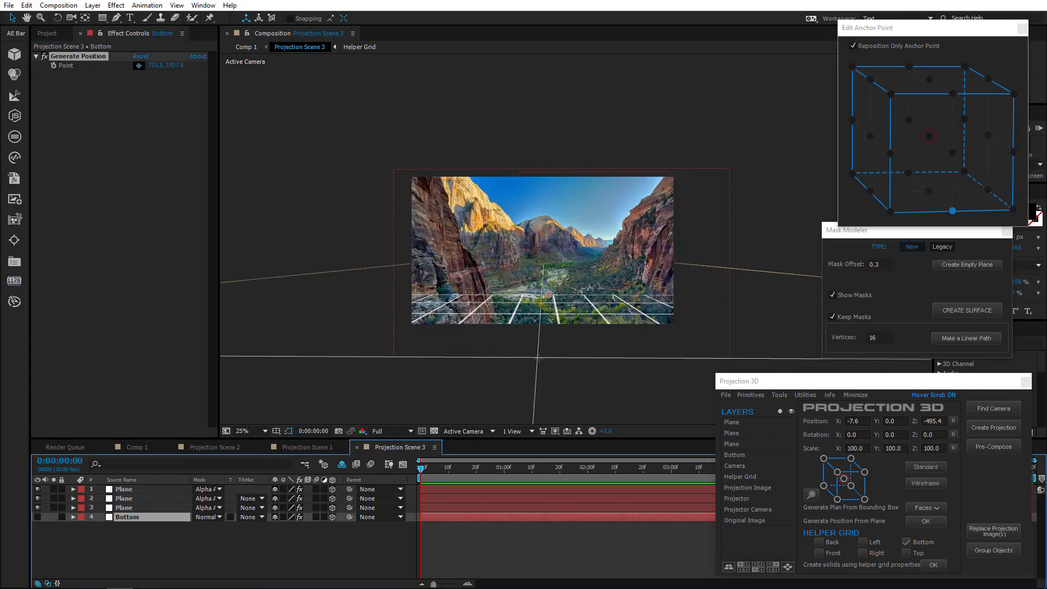
left_click(541, 359)
left_click(780, 395)
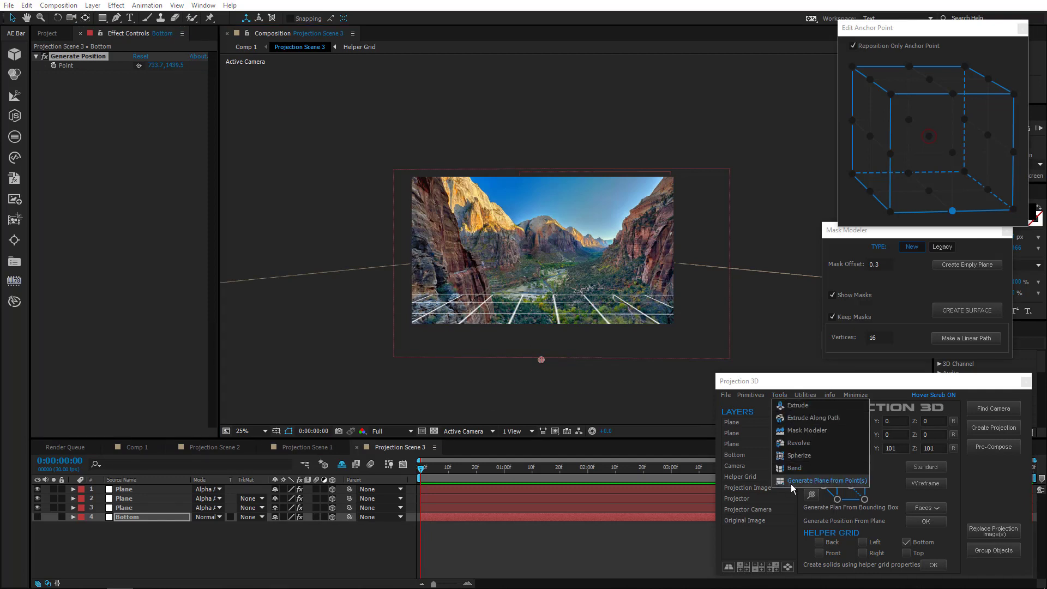
left_click(796, 484)
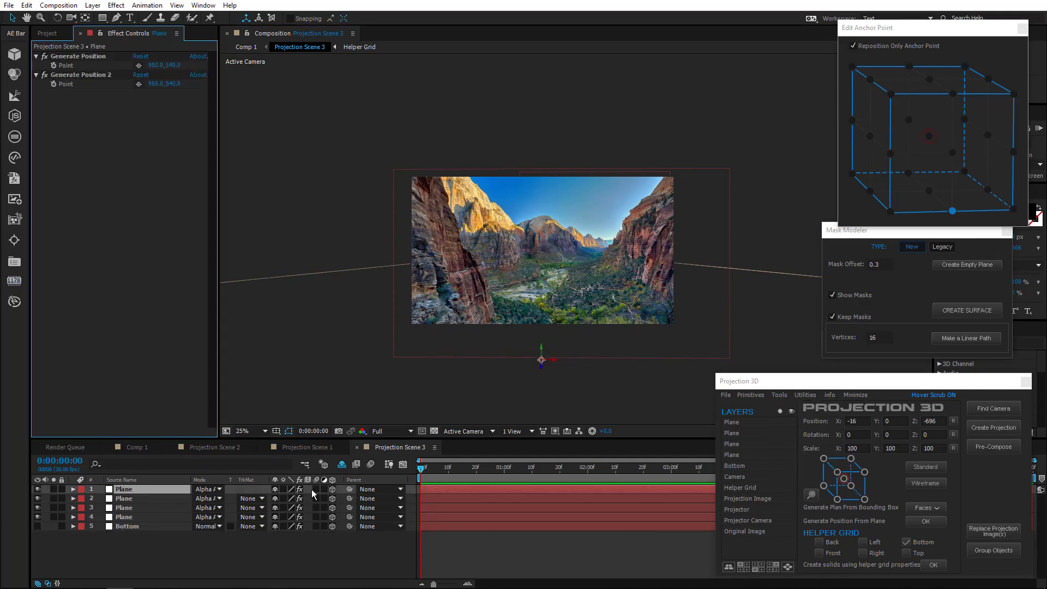
Step: Set the anchor points of the three most recently generated planes to their bottom centers and close Edit Anchor Point
left_click(131, 509)
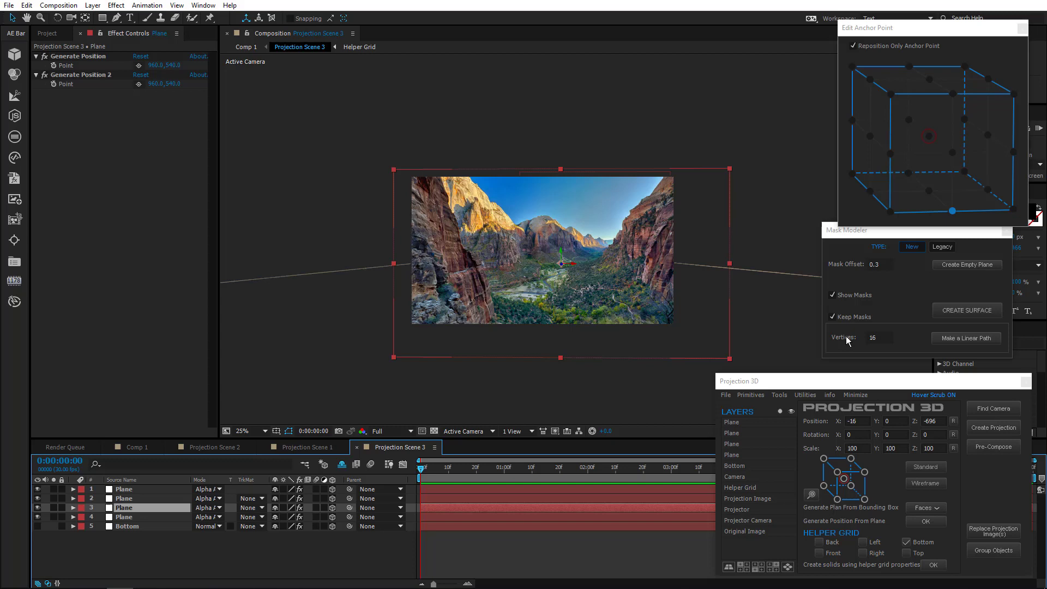
left_click(954, 212)
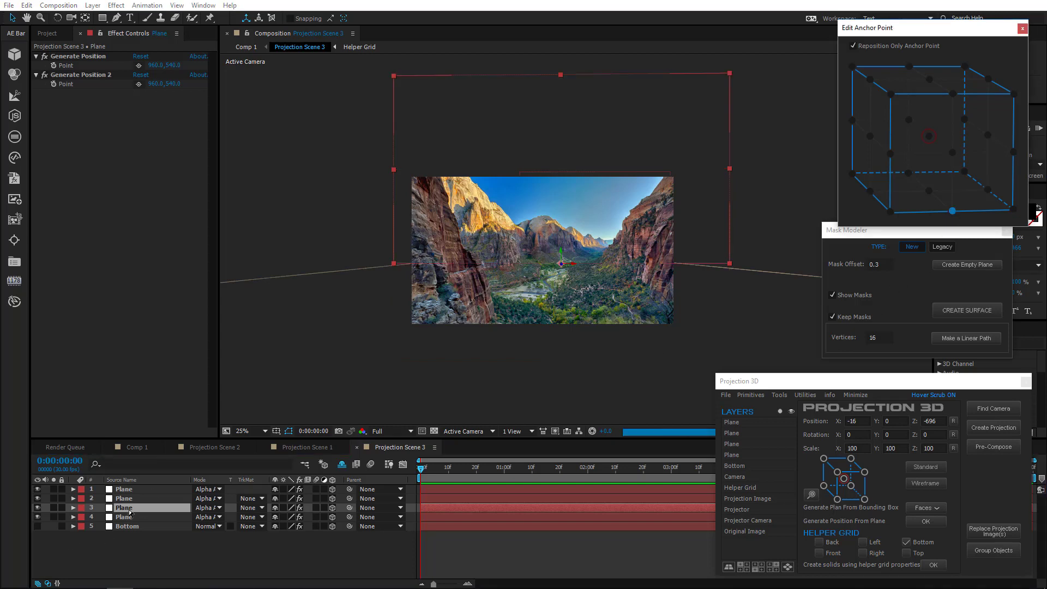
left_click(134, 500)
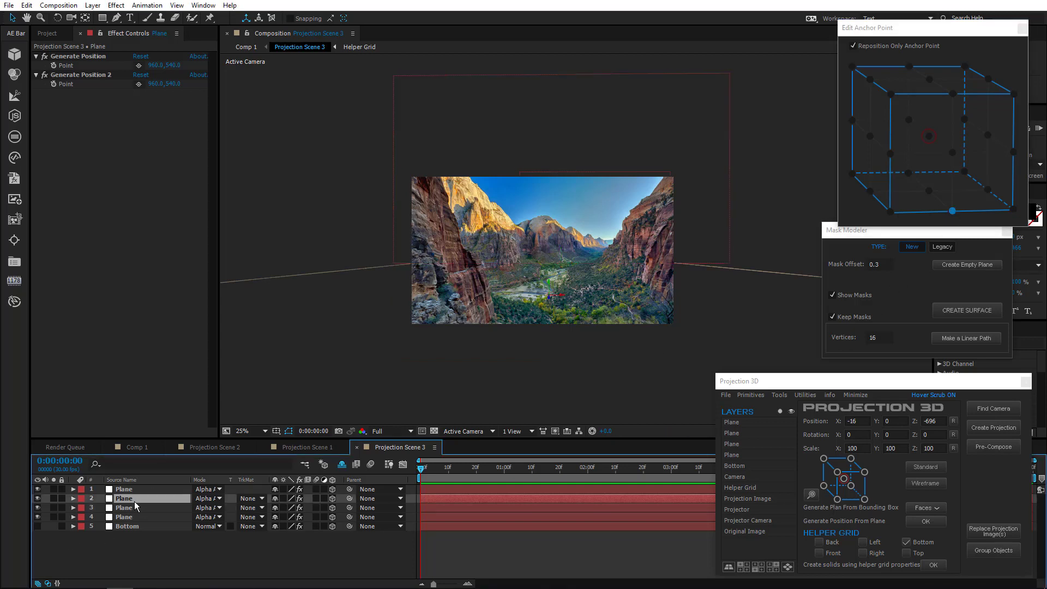
left_click(955, 214)
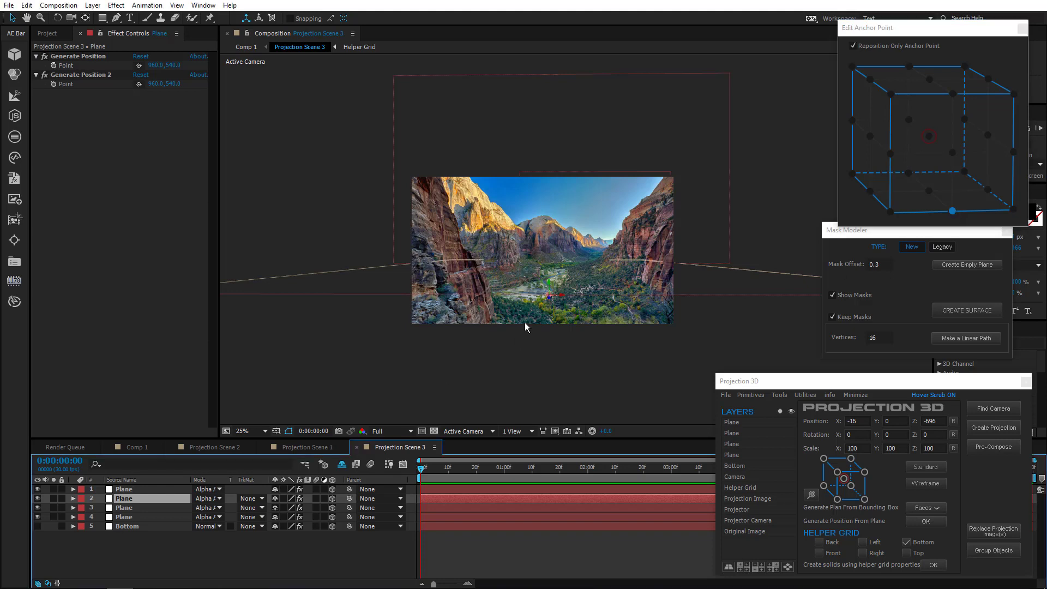
scroll(524, 330, "down", 4)
left_click(129, 491)
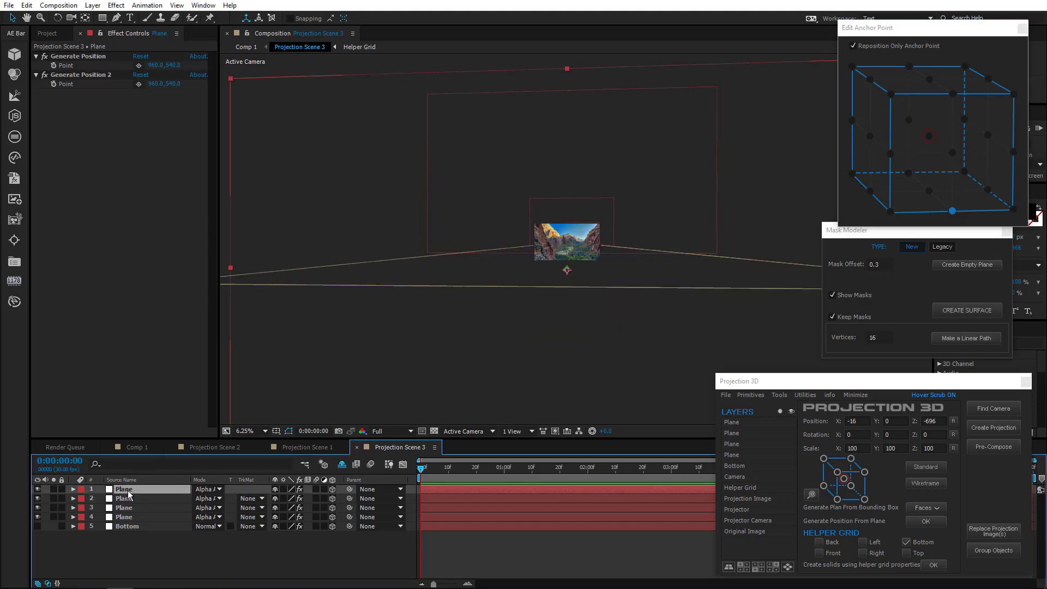
left_click(952, 211)
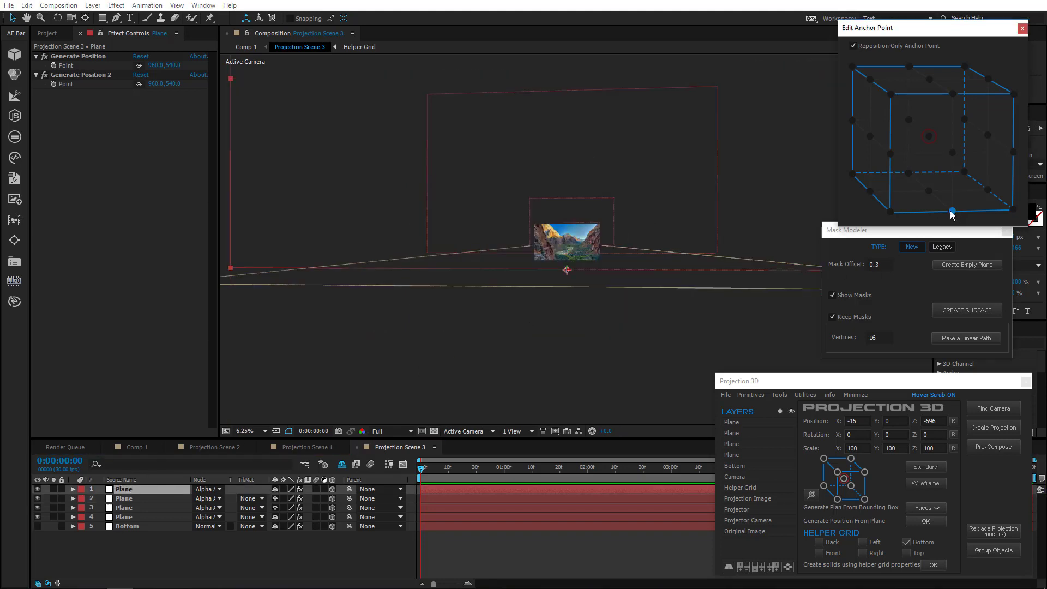
left_click(1023, 28)
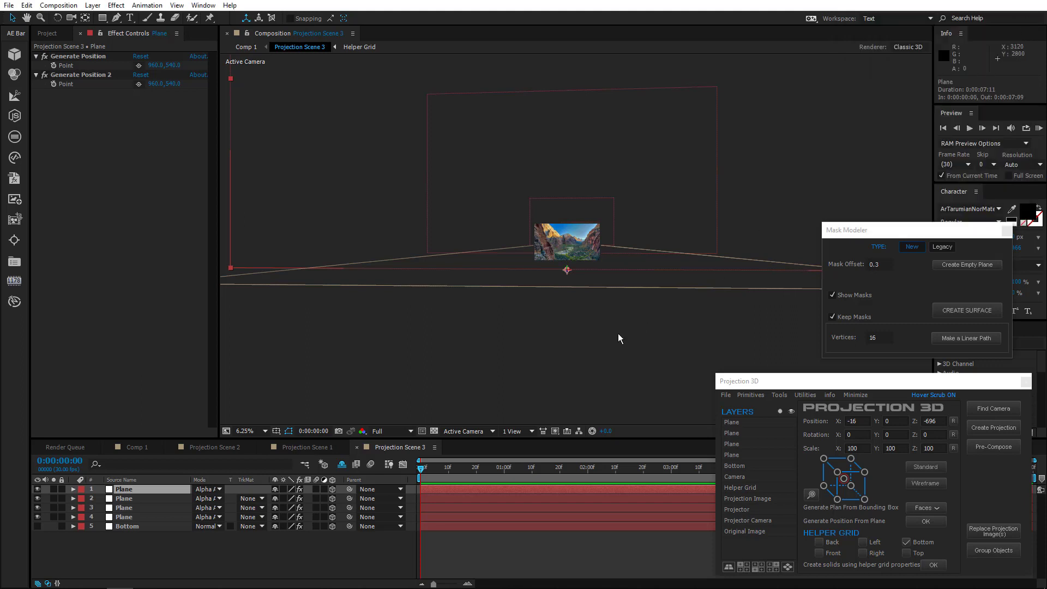
Step: Set the scale of the plane nearest the camera, the topmost Plane layer, to 10%
left_click(151, 489)
key("s")
left_click(286, 498)
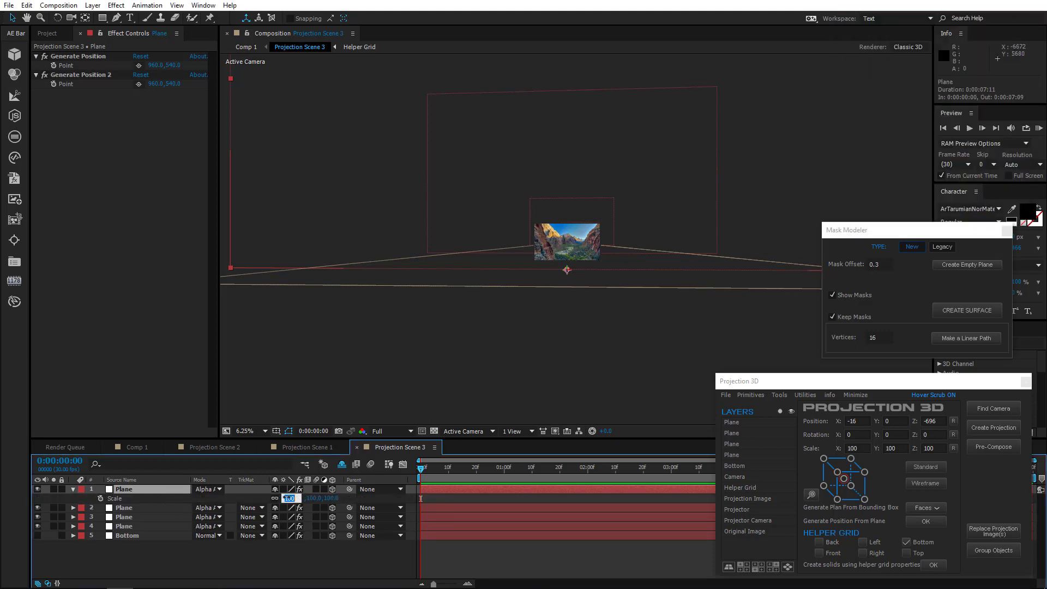
type("10")
key("Return")
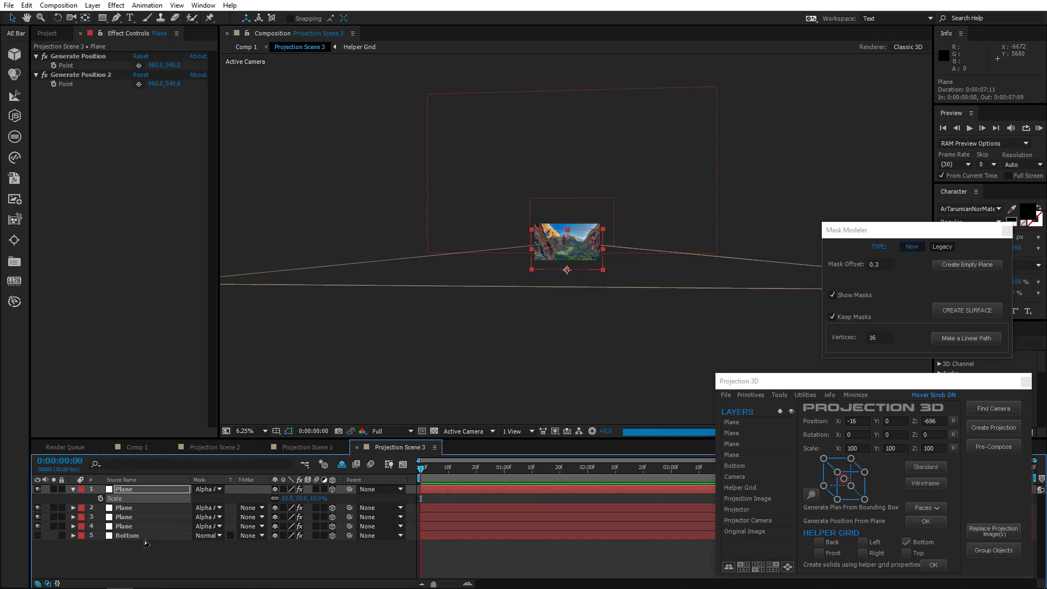
Step: Set the scale of the second Plane layer, standing in the middle of the grid, to 20%
left_click(125, 508)
key("s")
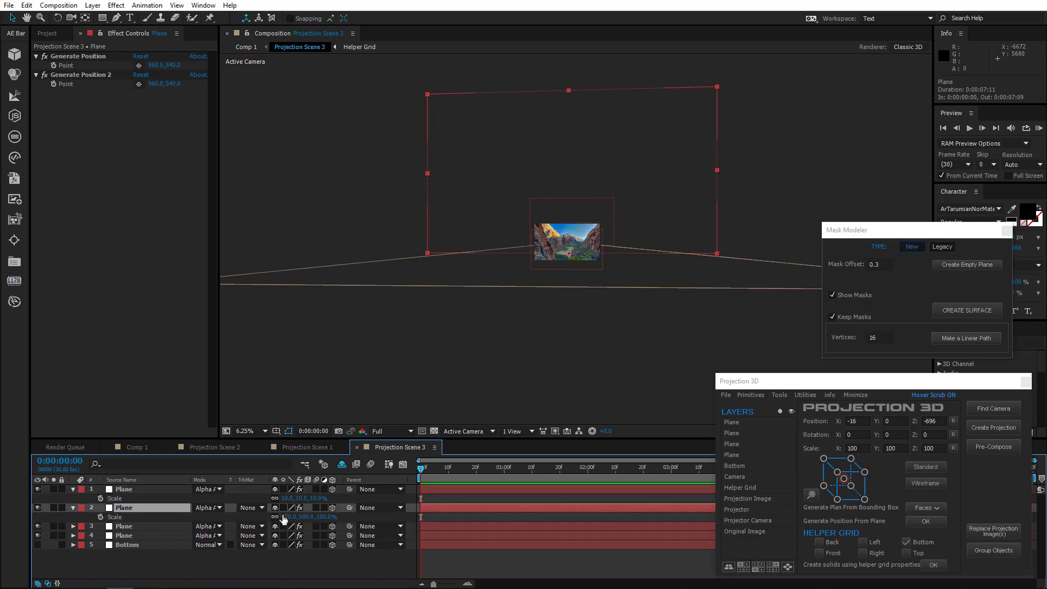
left_click(286, 517)
type("20")
key("Return")
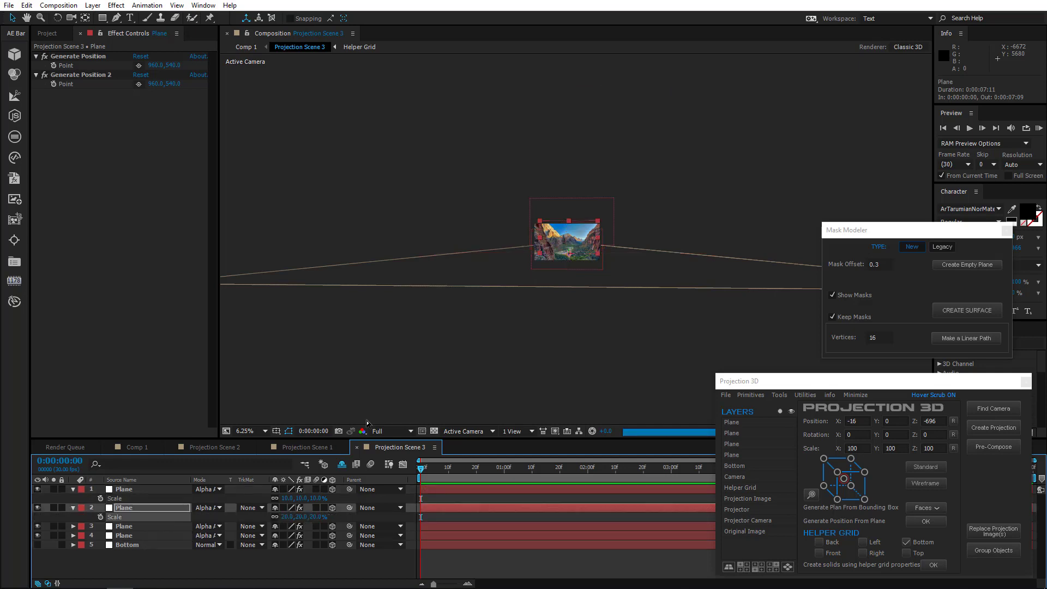
Step: Set the scale of the third Plane layer, at the grid's far center, to 40%
scroll(515, 329, "up", 1)
scroll(514, 329, "up", 1)
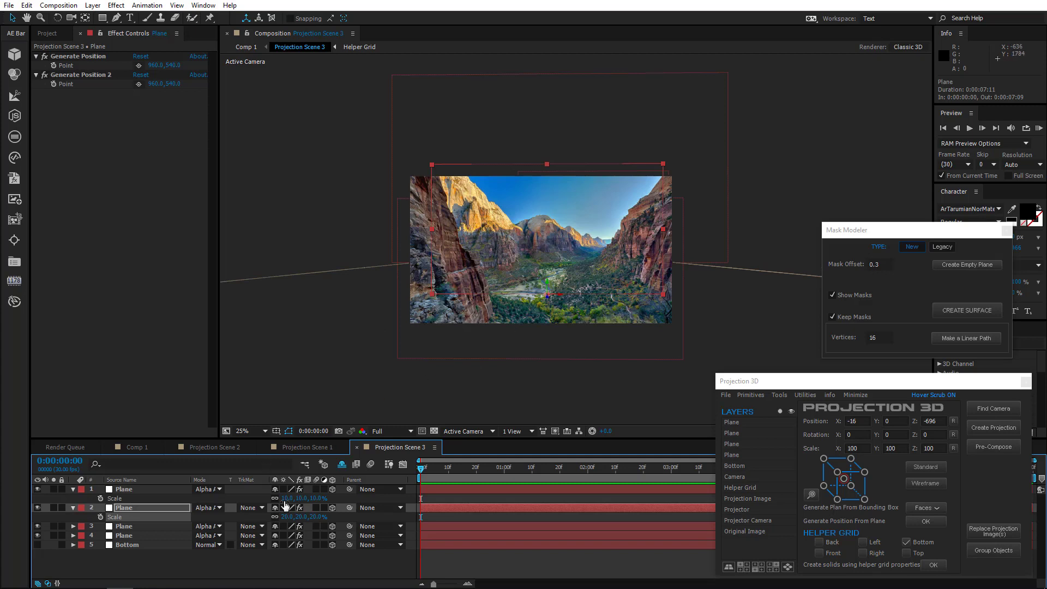
left_click(136, 528)
key("s")
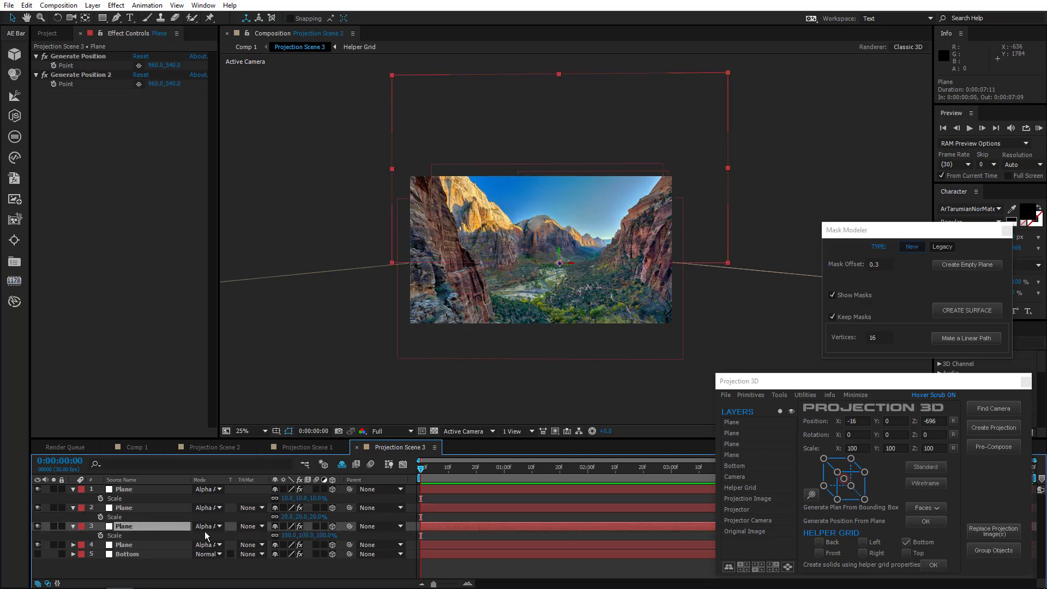
left_click(288, 535)
type("40")
key("Return")
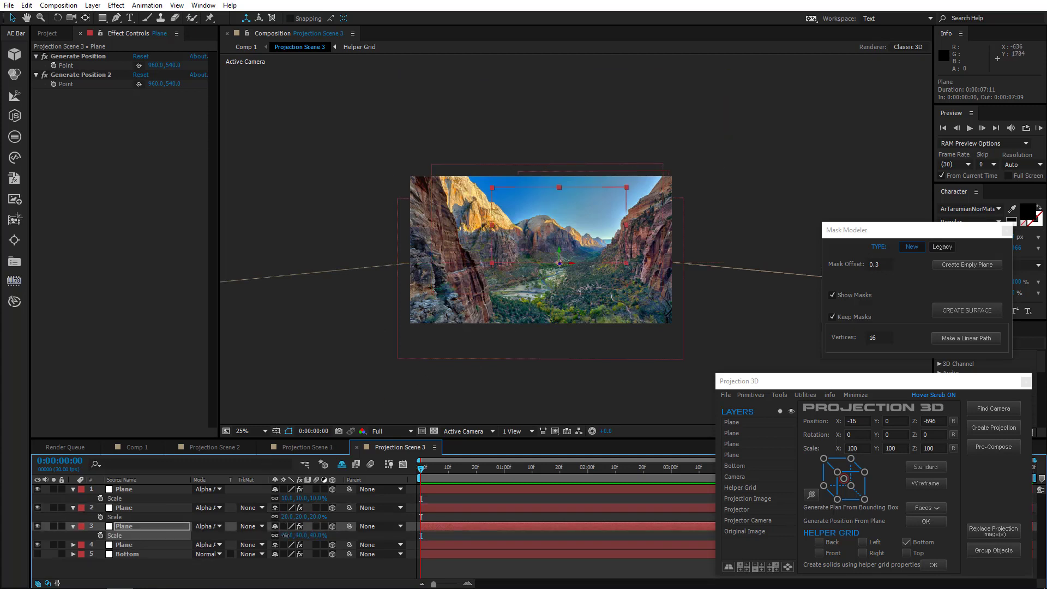
Step: Collapse the expanded Scale properties of the Plane layers
left_click(121, 547)
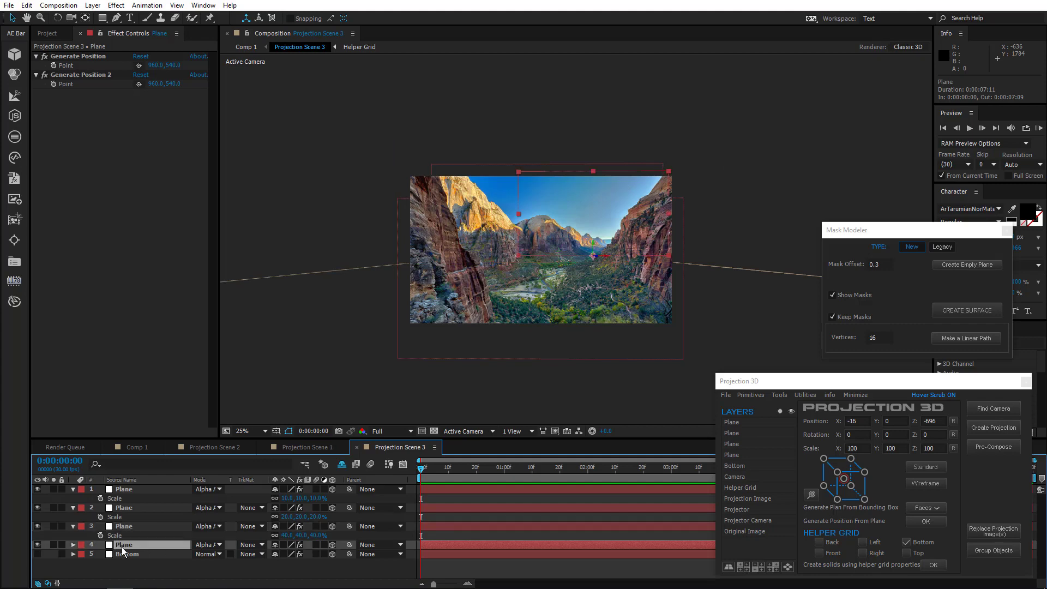
left_click(137, 571)
key("s")
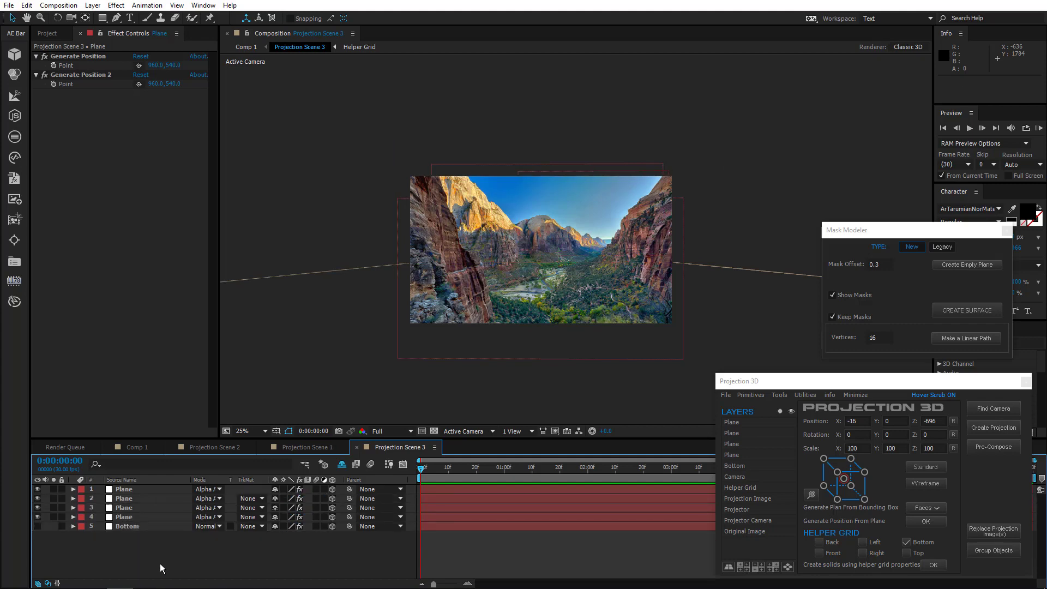
Step: Start a Pen mask on the third Plane layer from above the image's upper edge, tracing down the right cliff's upper skyline
key("period")
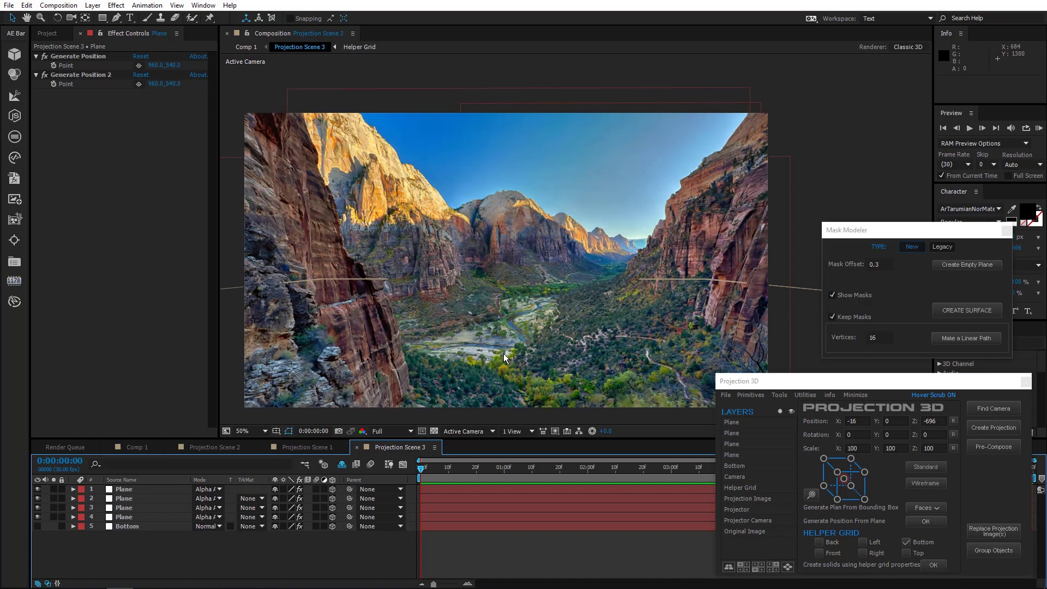
left_click(130, 490)
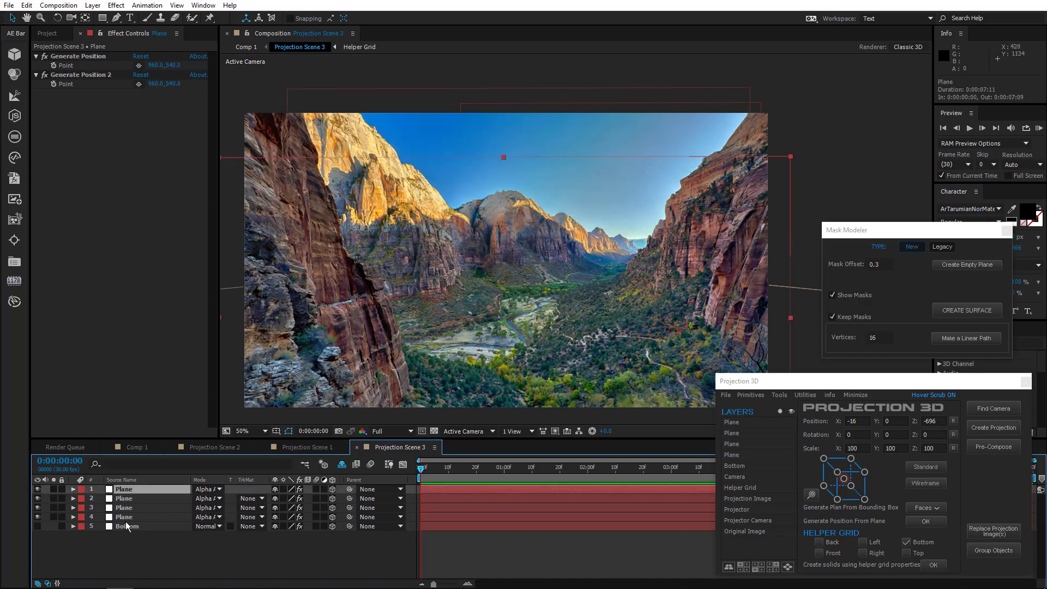
left_click(129, 518)
left_click(118, 17)
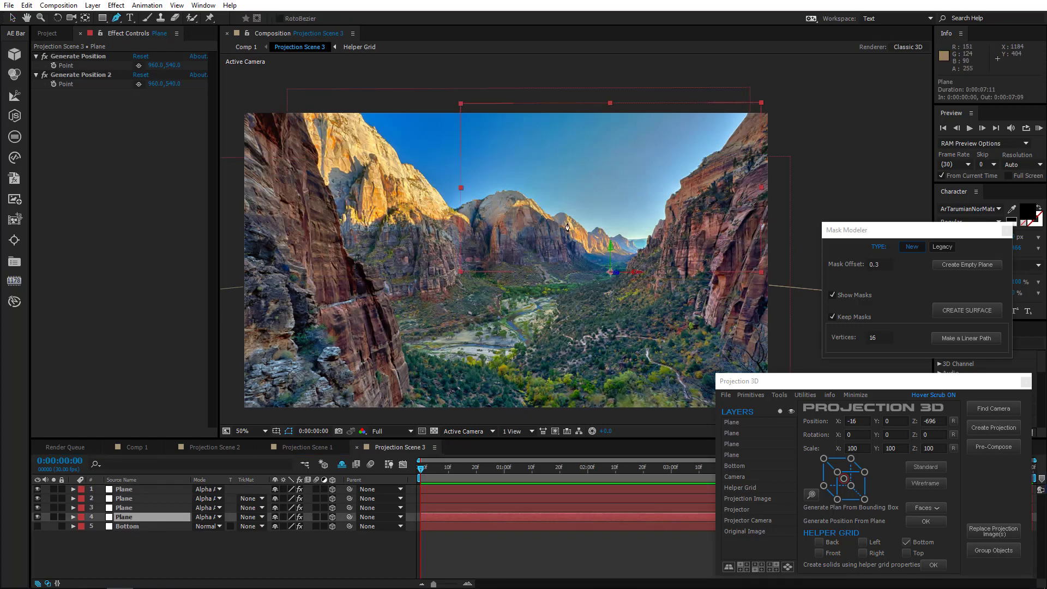
left_click_drag(567, 228, 473, 224)
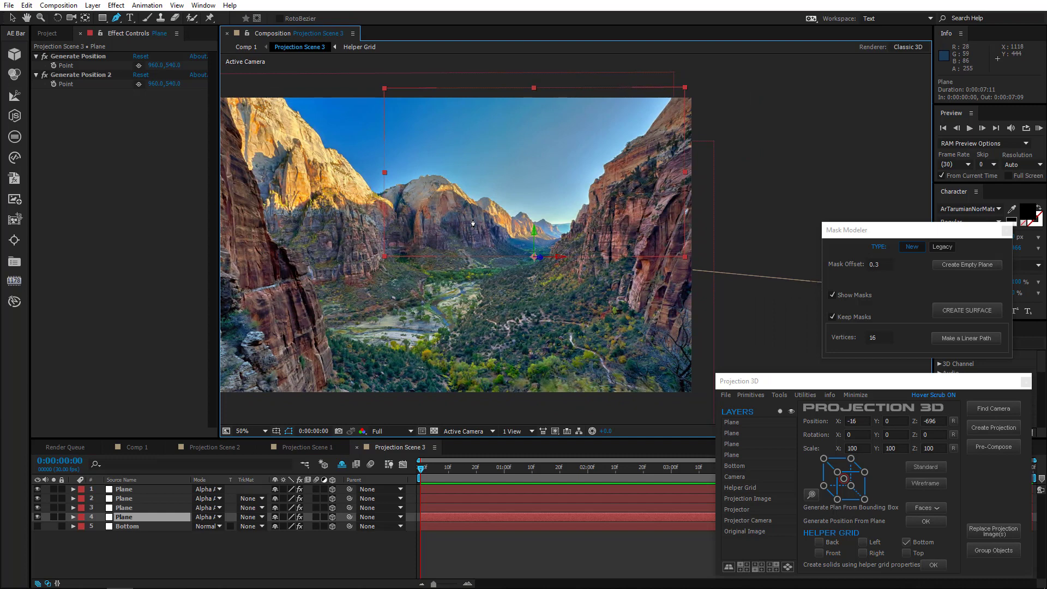
left_click(132, 510)
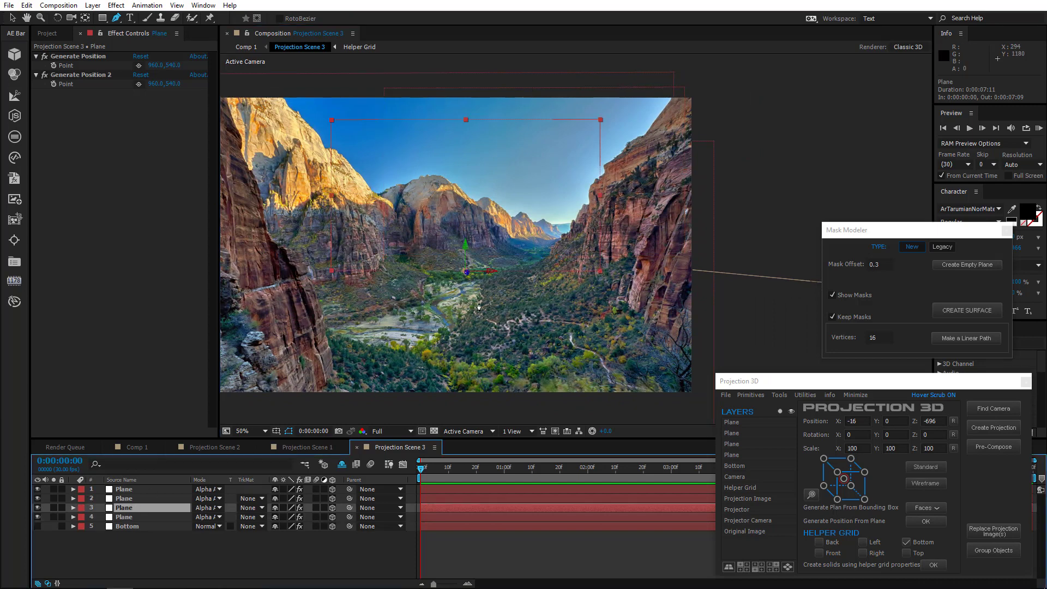
left_click_drag(661, 114, 679, 132)
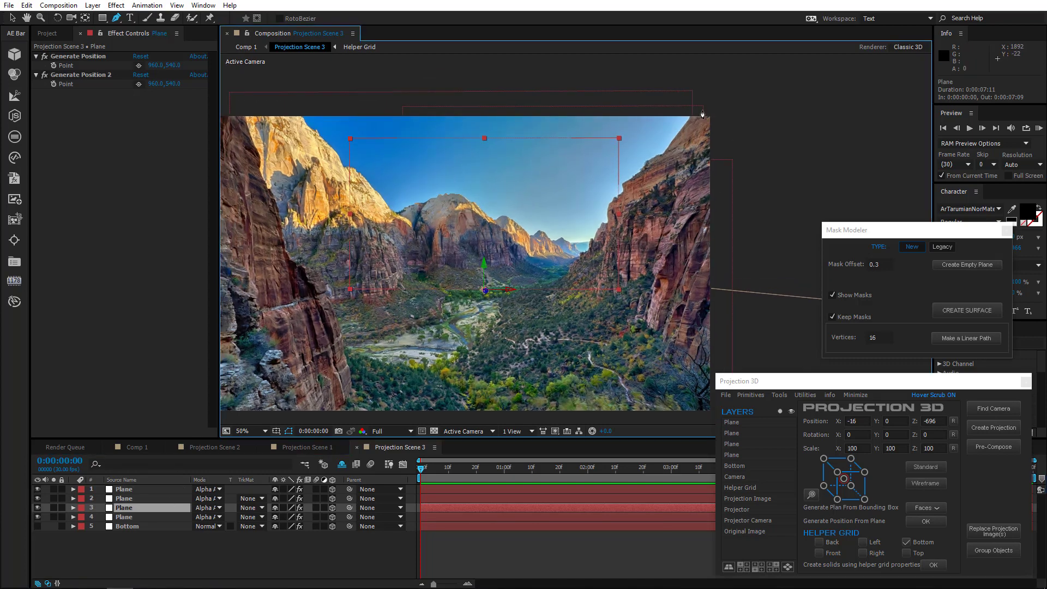
scroll(703, 115, "up", 2)
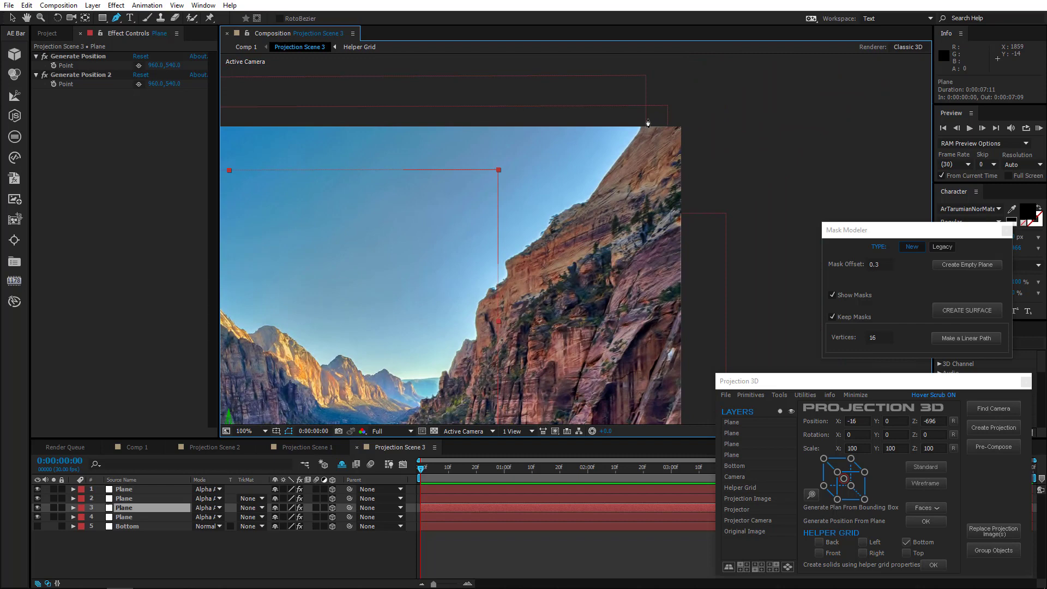
left_click(648, 118)
left_click(607, 174)
left_click(589, 202)
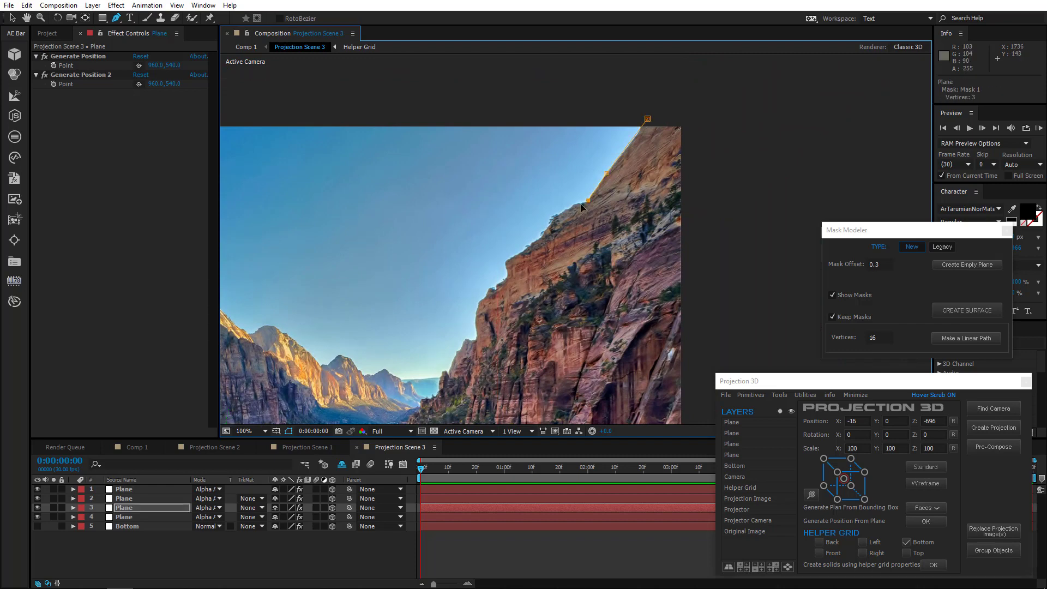
scroll(581, 208, "up", 2)
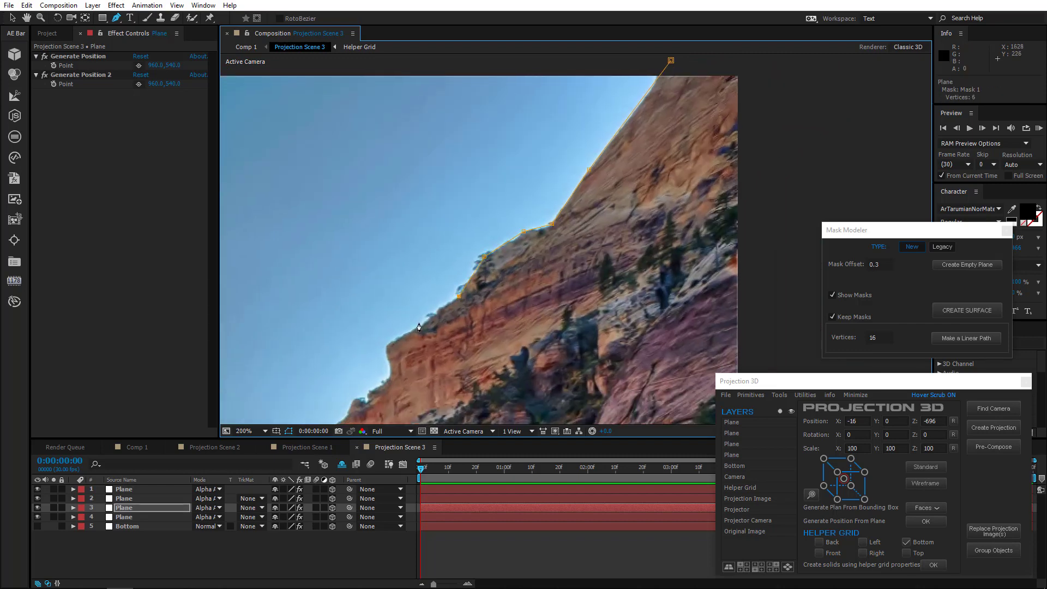
scroll(386, 349, "up", 1)
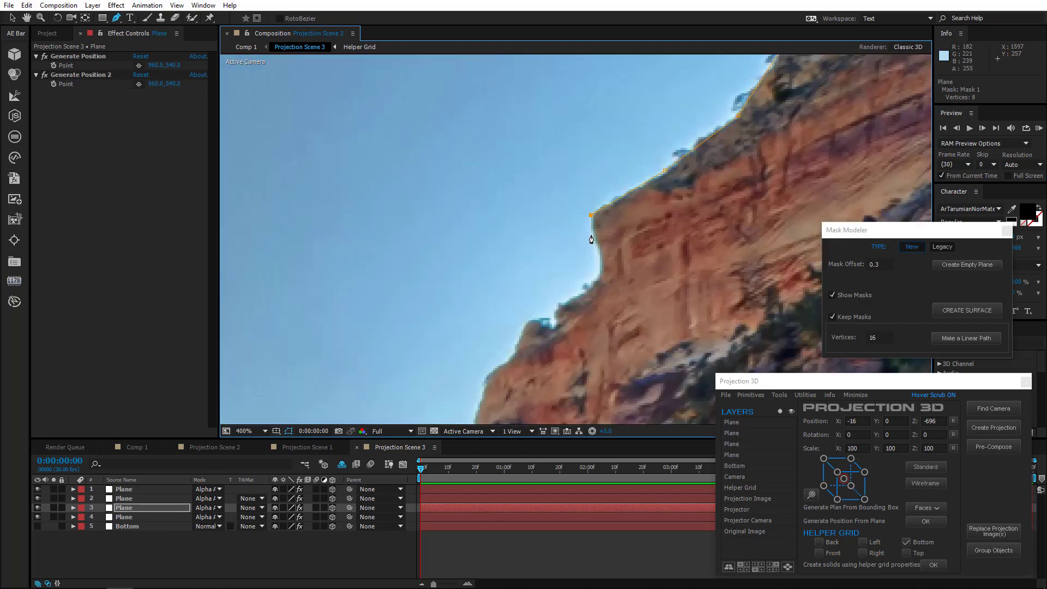
Step: Continue the third Plane's mask around the trees and notches of the right cliff, down to the small rocky shoulder
left_click(558, 299)
left_click(557, 321)
left_click(528, 312)
left_click_drag(522, 350, 544, 208)
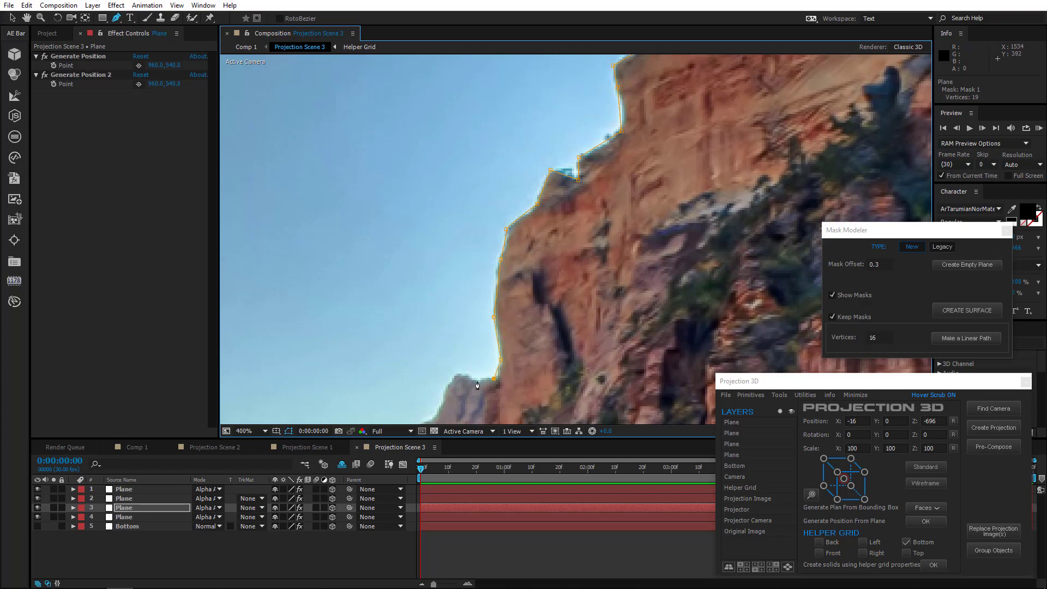
left_click(457, 375)
left_click_drag(458, 378, 486, 203)
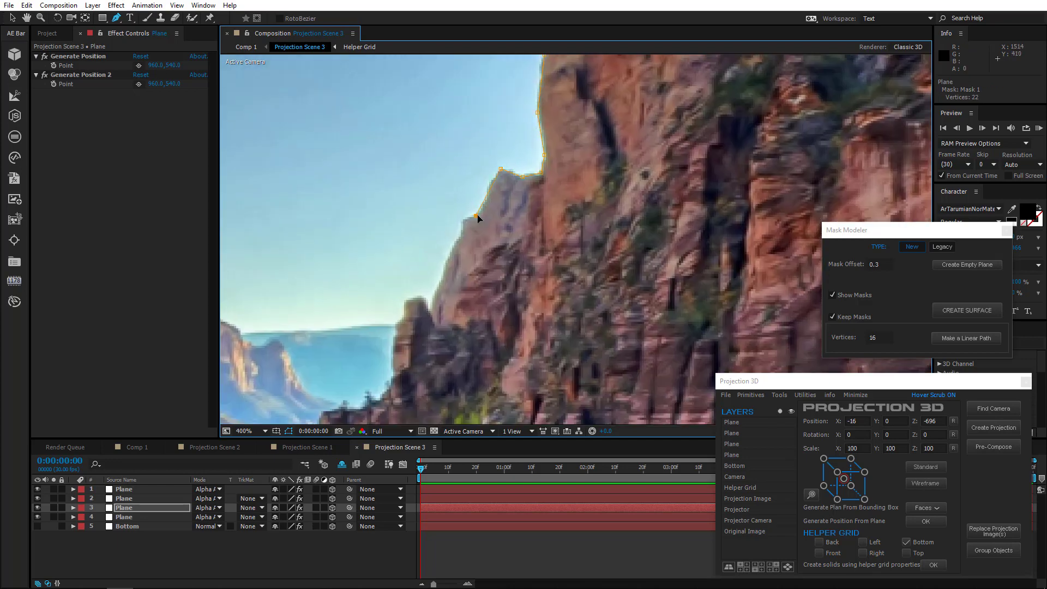
Step: Extend the mask from the rocky shoulder around the rock pillar and down the right cliff's lower slope toward the valley
left_click(446, 262)
left_click_drag(397, 328, 396, 254)
left_click(396, 255)
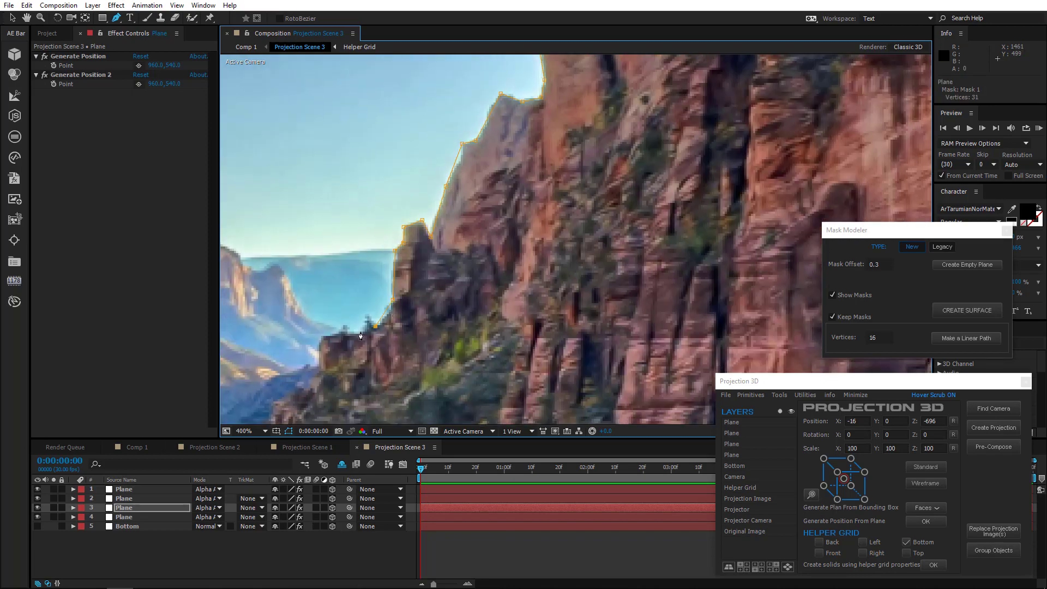
left_click(327, 341)
left_click_drag(327, 340, 364, 236)
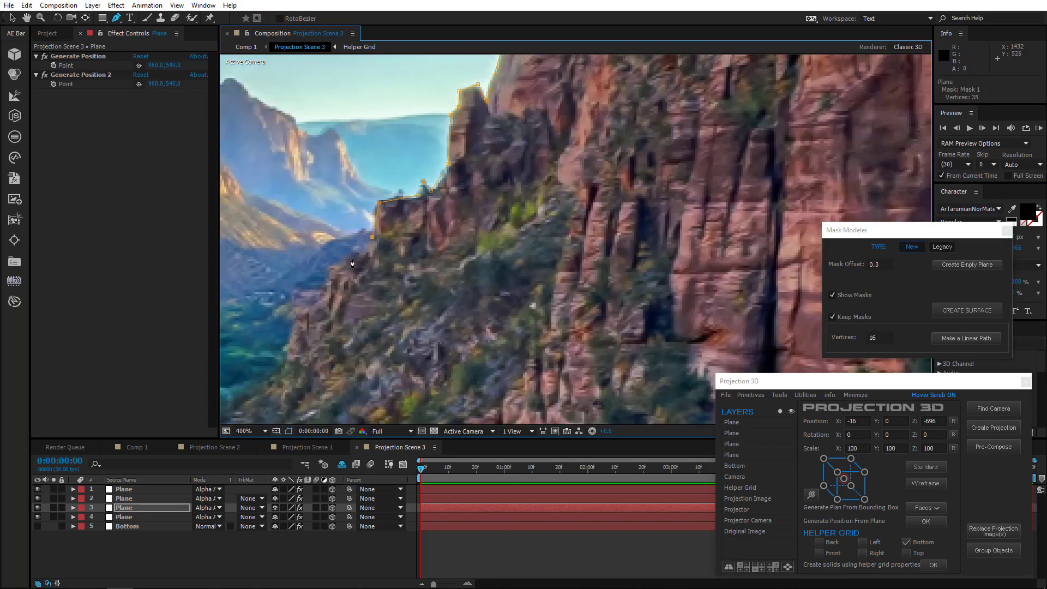
left_click(288, 356)
scroll(349, 327, "down", 4)
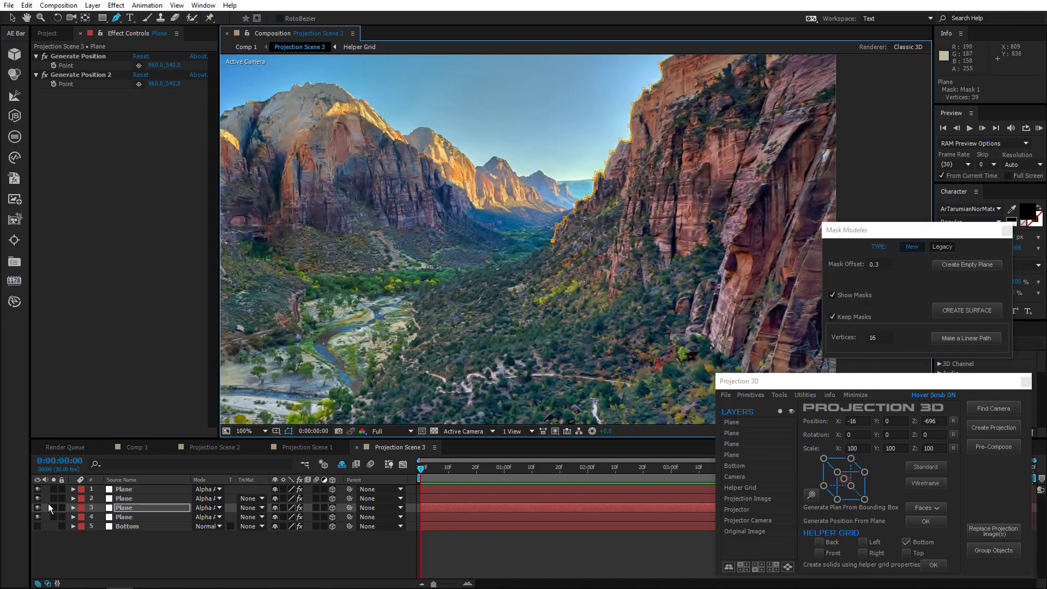
Step: Hide the first, second and fourth Plane layers so only the third Plane is displayed
left_click(38, 498)
left_click(38, 489)
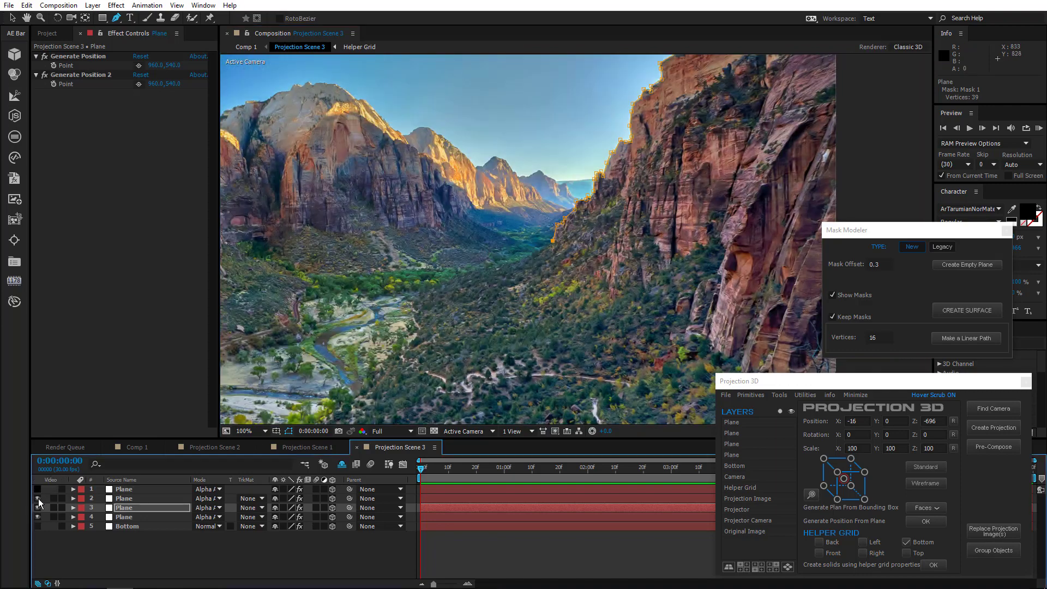
left_click(38, 516)
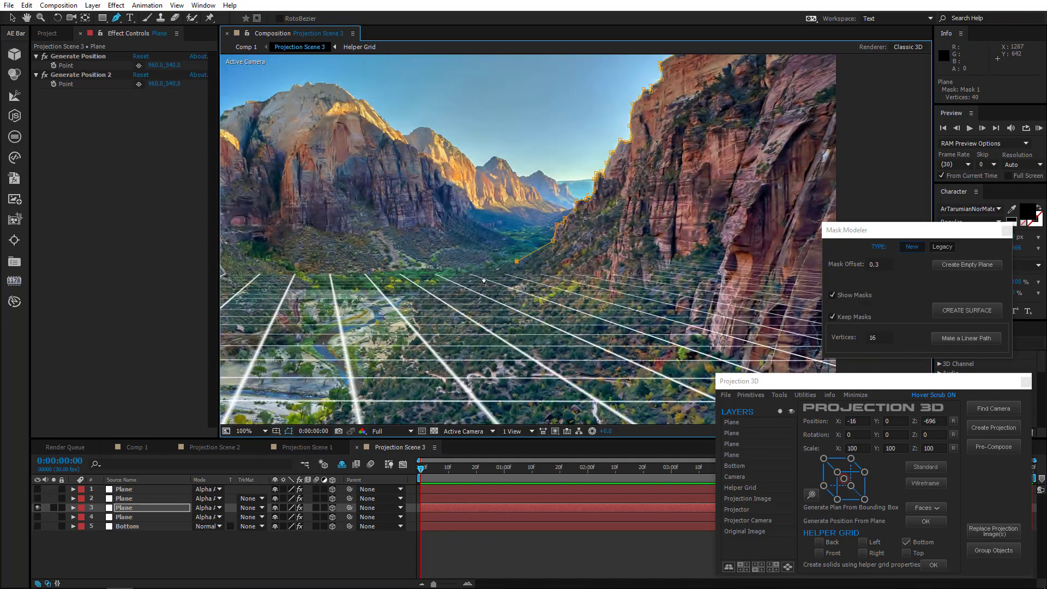
Step: Draw the third Plane's mask across the valley floor along the far edge of the projected grid
left_click(456, 272)
left_click(522, 263)
left_click_drag(522, 262, 521, 264)
left_click(455, 272)
left_click(329, 272)
left_click_drag(328, 273, 512, 292)
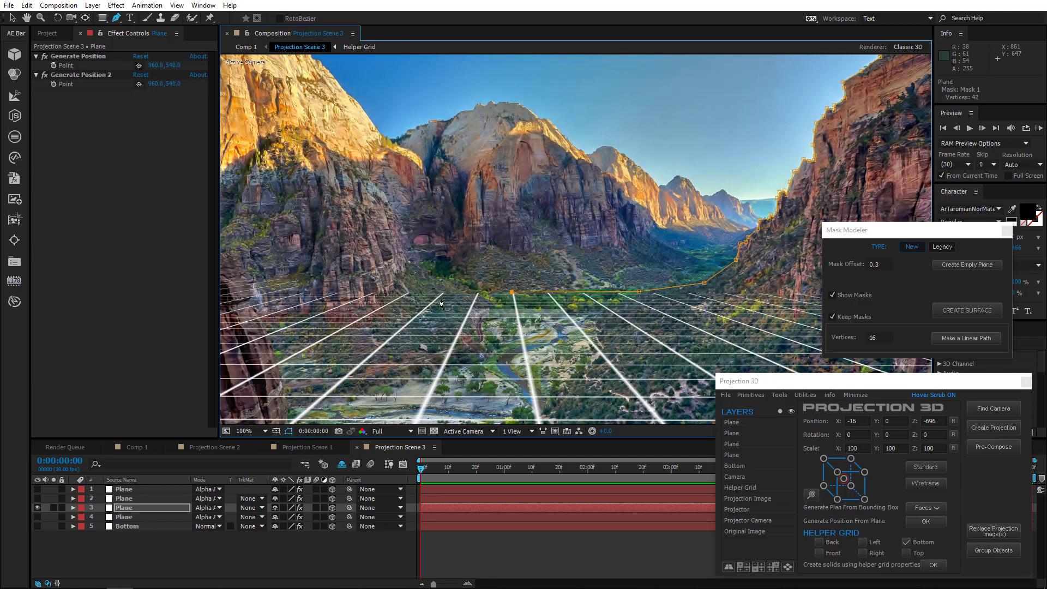
Step: Run the mask up the left cliff's inner edge where it meets the central mountain
left_click(455, 276)
left_click(436, 236)
left_click(425, 174)
left_click_drag(364, 108, 435, 196)
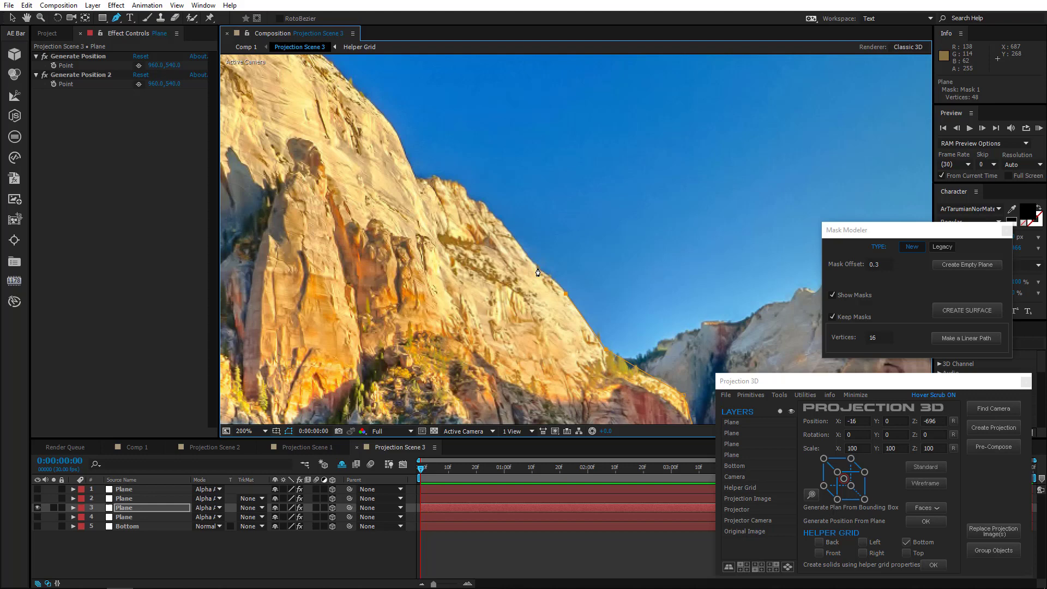
Step: Trace the sunlit left cliff's skyline upward and end the mask path just above the image's upper border
left_click(538, 268)
left_click(482, 201)
left_click(434, 175)
left_click(418, 178)
left_click(393, 126)
scroll(446, 156, "down", 1)
left_click(567, 221)
left_click(535, 189)
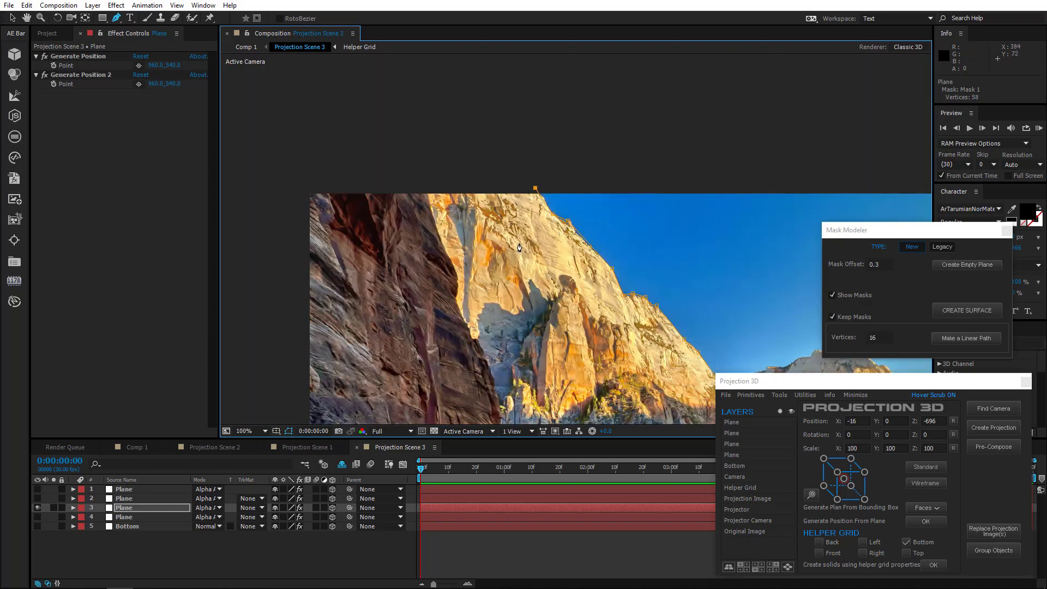
Step: Copy Mask 1 from the third Plane to the fourth Plane, hide the third and show the fourth
scroll(519, 248, "down", 1)
left_click_drag(613, 290, 410, 195)
left_click_drag(462, 242, 450, 252)
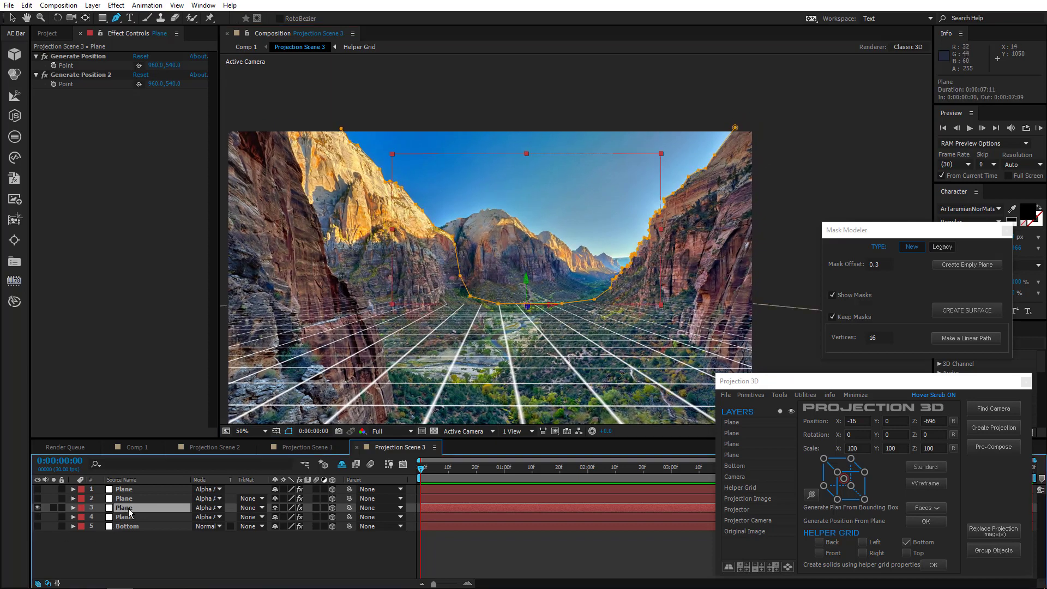
key("m")
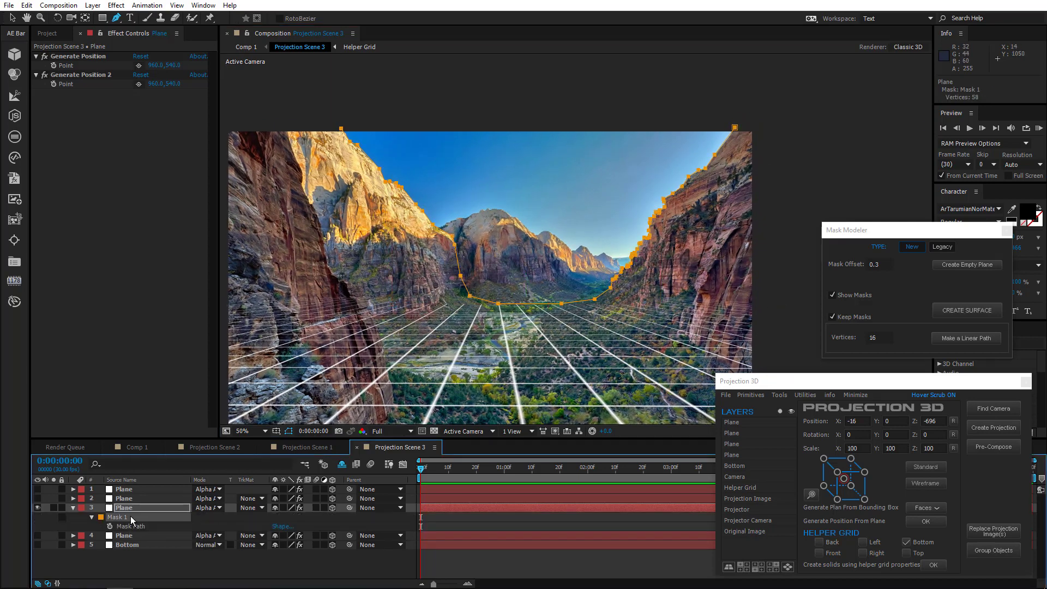
left_click(129, 535)
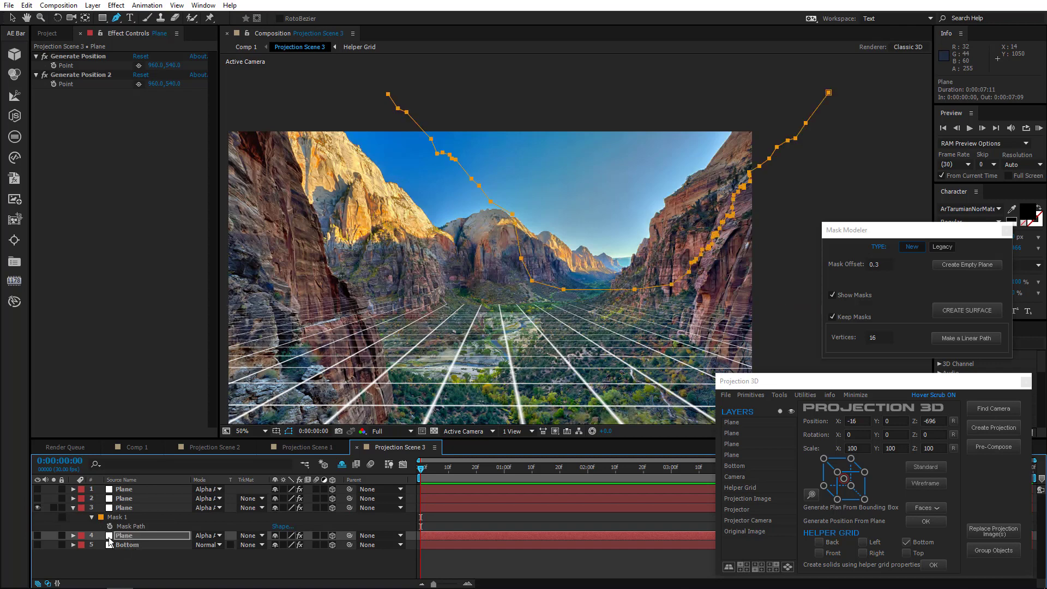
left_click(38, 500)
left_click(37, 507)
Step: Select the left upper vertices of the fourth Plane's mask and move them onto the central mountain's ridge
key("v")
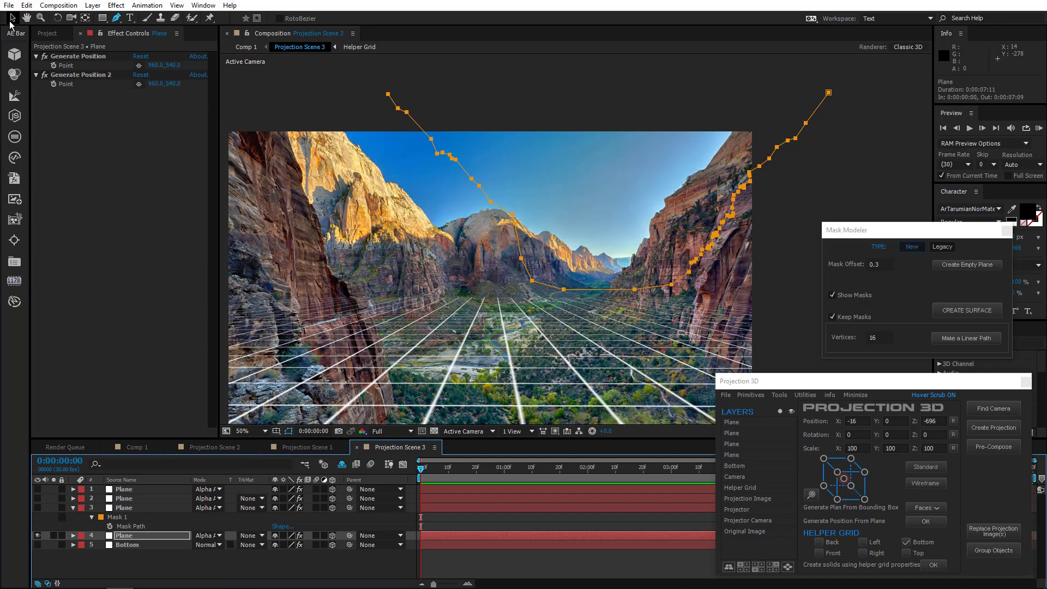
left_click_drag(509, 208, 368, 83)
left_click_drag(516, 93, 532, 220)
scroll(532, 223, "up", 4)
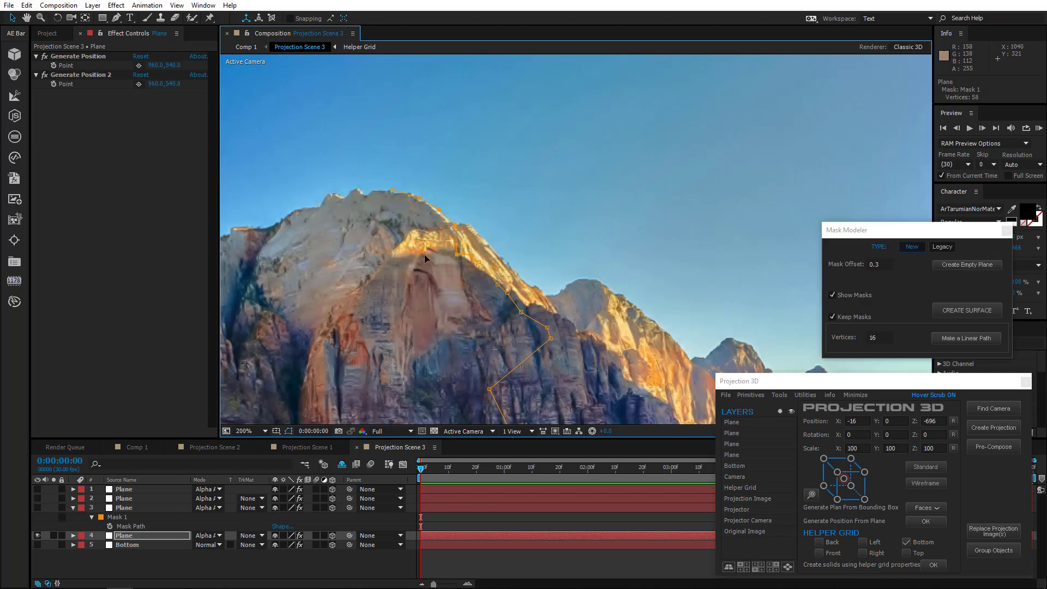
Step: Set the color of the fourth Plane's Mask 1 to red
left_click(125, 537)
key("m")
left_click(101, 545)
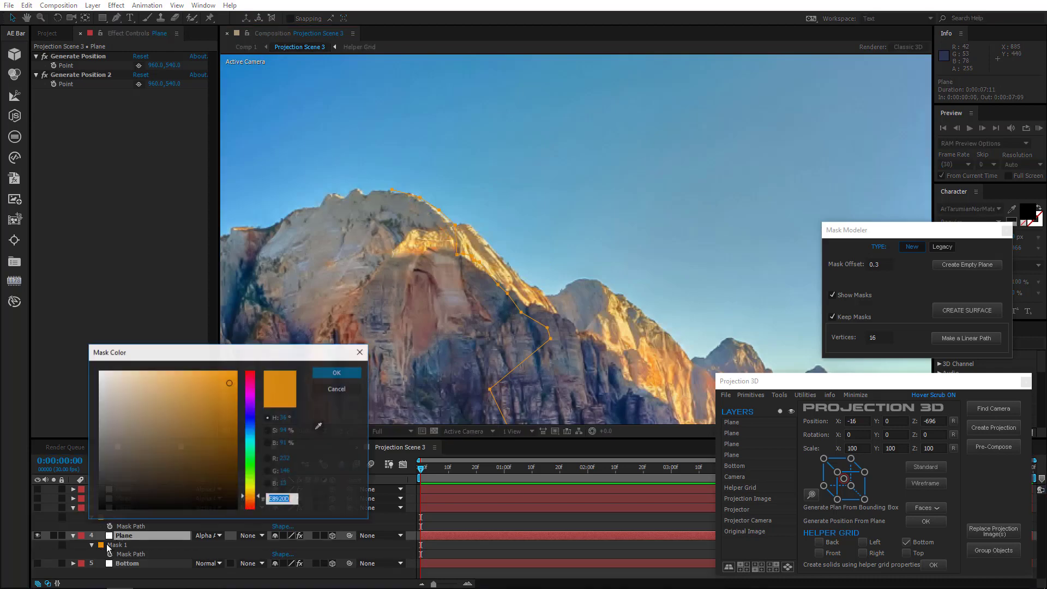
left_click_drag(253, 383, 257, 354)
left_click(337, 372)
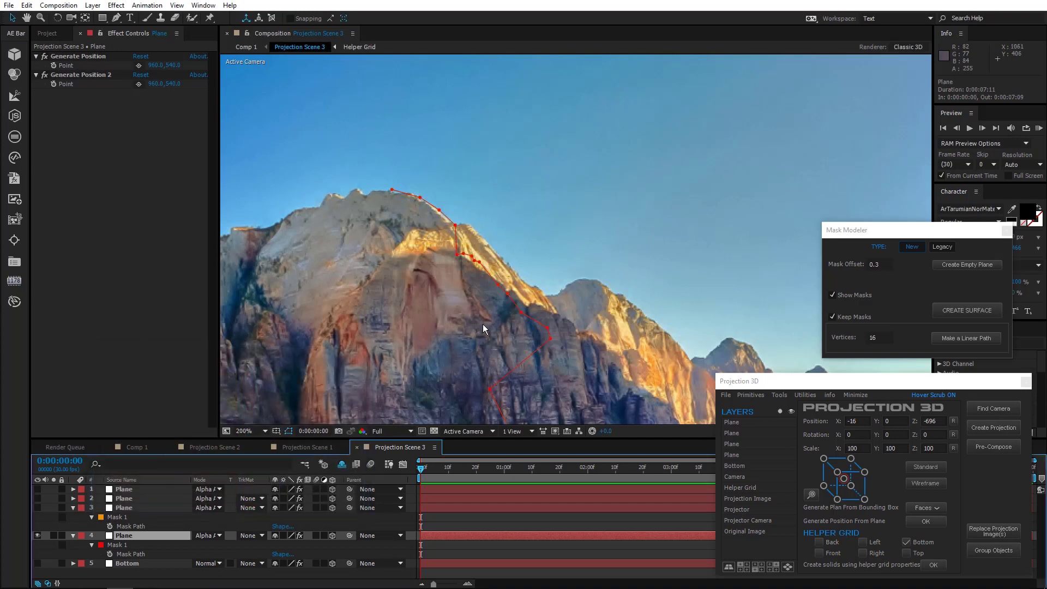
Step: Move the red mask's left vertices onto the sunlit skyline of the central mountain and down its descending ridge
left_click_drag(457, 255, 490, 269)
mouse_move(480, 262)
left_mouse_down()
mouse_move(509, 267)
mouse_move(495, 251)
left_mouse_up()
left_click_drag(497, 316, 435, 219)
left_click_drag(411, 225, 478, 255)
left_click_drag(454, 270, 496, 231)
left_click_drag(377, 262, 503, 219)
left_click_drag(421, 351, 512, 251)
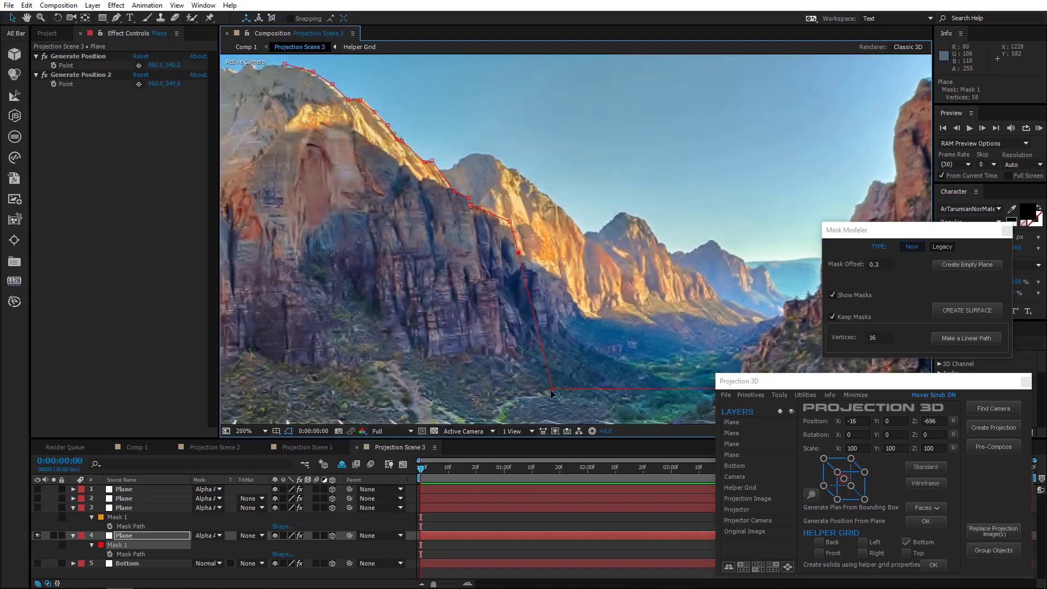
Step: Refine the red mask's vertices along the lower end of the central mountain's ridge where it meets the valley
left_click_drag(467, 363, 540, 268)
left_click_drag(578, 300, 420, 248)
left_click_drag(382, 216, 437, 292)
left_click_drag(354, 199, 395, 228)
left_click_drag(386, 208, 393, 235)
left_click_drag(348, 191, 371, 202)
Step: Reposition the red mask's lower vertices across the distant valley floor between the central mountain and the right cliff
scroll(371, 206, "down", 1)
left_click_drag(616, 278, 489, 284)
left_click_drag(518, 312, 454, 303)
left_click_drag(611, 299, 590, 302)
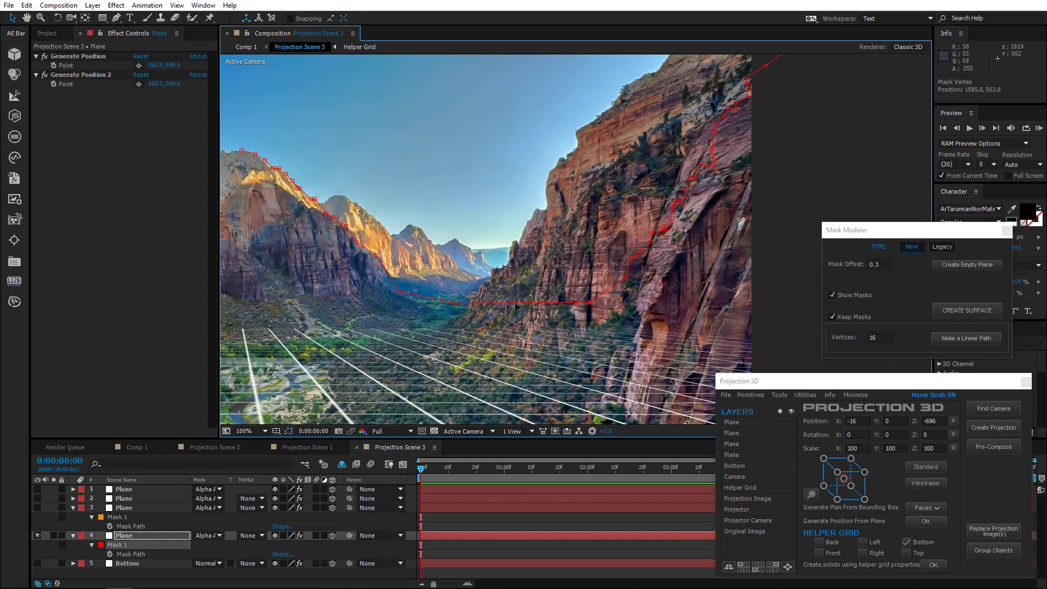
Step: Transform the red mask's right-hand vertices inward over the right cliff and smooth its lower curve across the valley
scroll(497, 304, "down", 2)
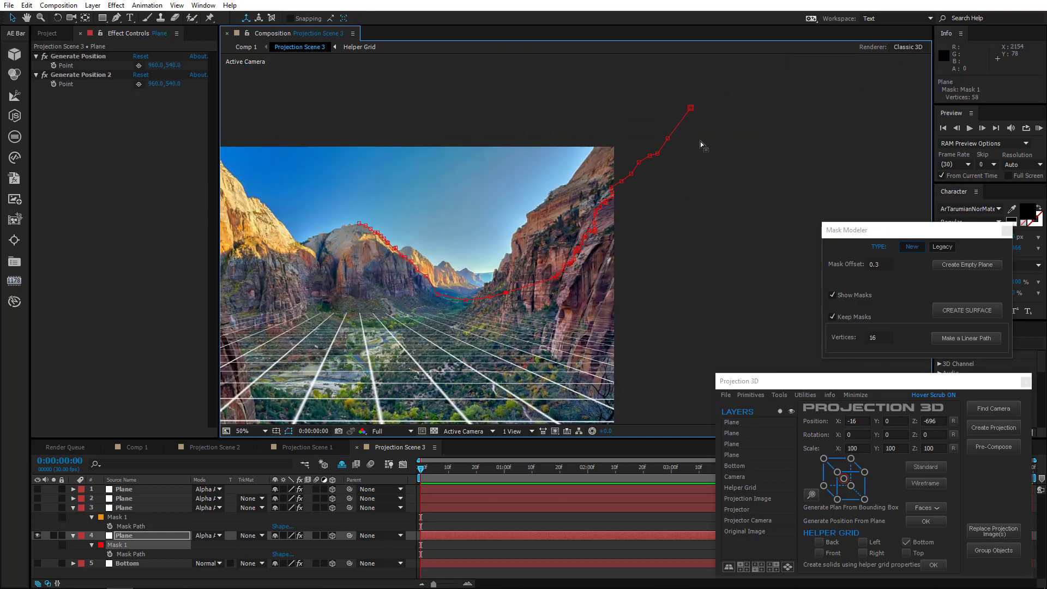
left_click_drag(710, 89, 545, 286)
key("ctrl+t")
left_click_drag(690, 107, 591, 188)
double_click(513, 296)
left_click_drag(506, 293, 508, 300)
left_click_drag(489, 297, 432, 301)
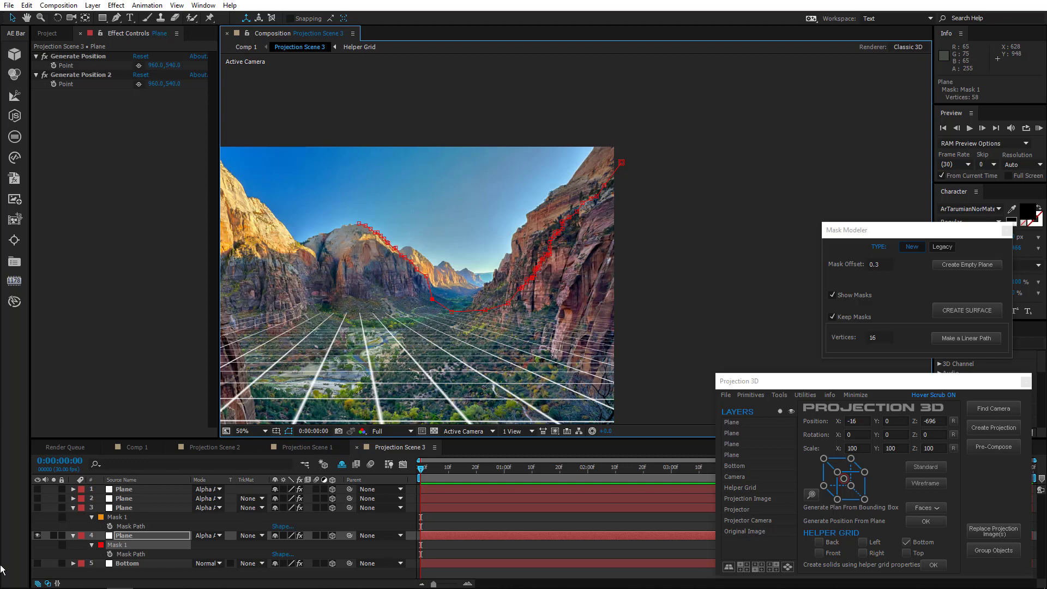
Step: Copy the third Plane's orange Mask 1 to the second Plane layer
left_click(129, 520)
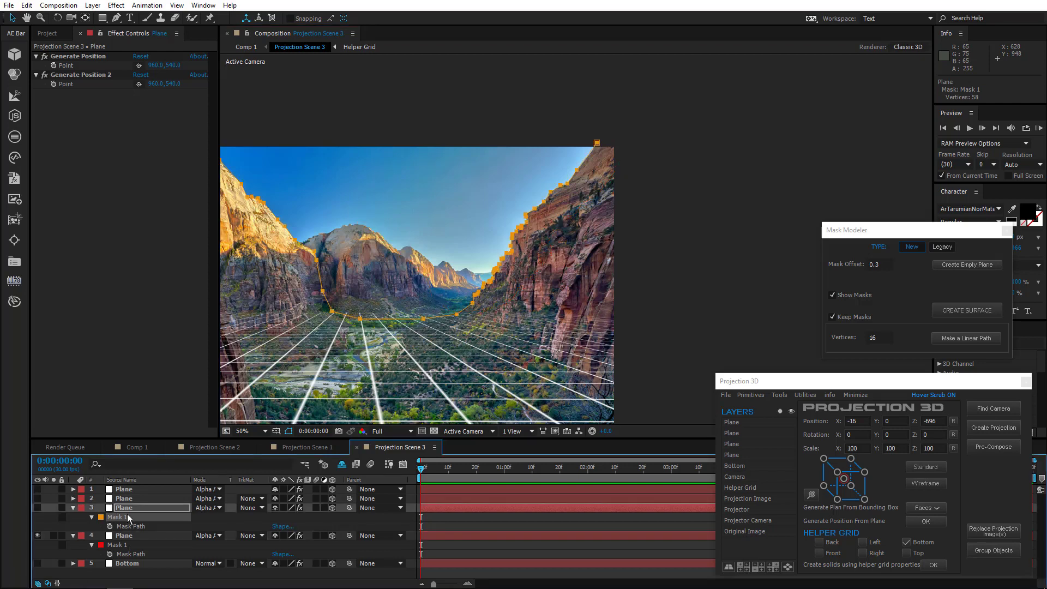
left_click(124, 498)
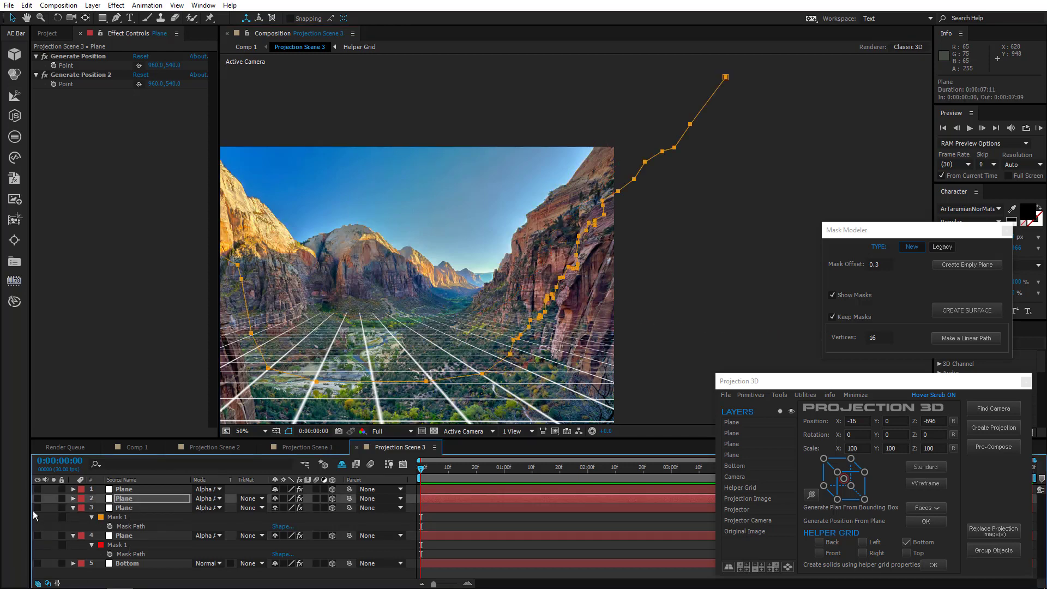
Step: Show the second Plane layer and scale its orange mask inward, fitting its right-hand vertices down the right cliff
left_click(37, 499)
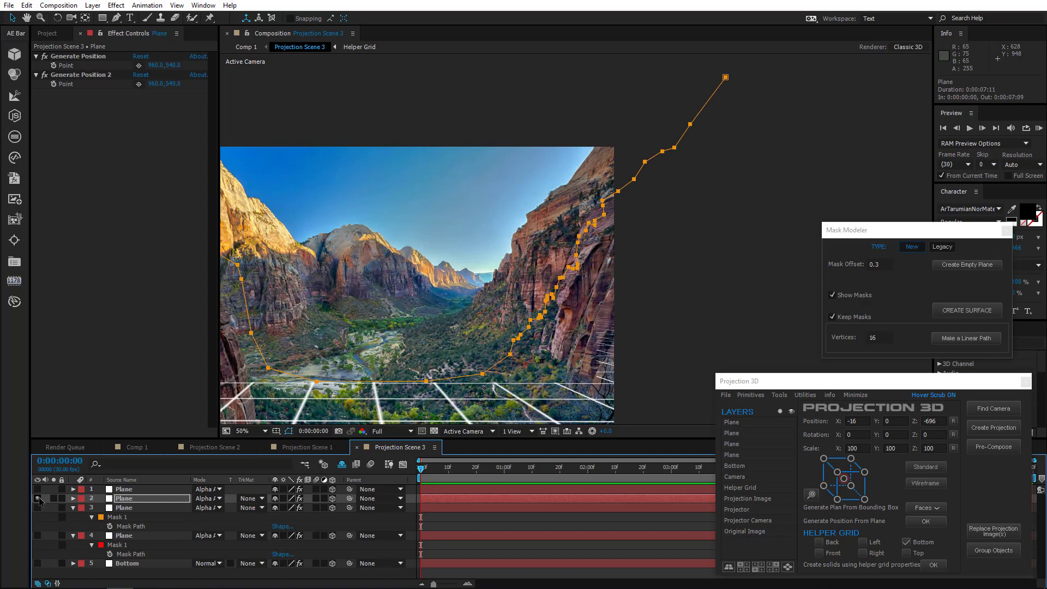
left_click_drag(769, 73, 631, 182)
double_click(727, 80)
left_click_drag(726, 78, 606, 192)
double_click(625, 194)
left_click_drag(604, 214, 566, 190)
scroll(599, 212, "up", 1)
left_click_drag(571, 208, 533, 243)
mouse_move(547, 230)
left_mouse_down()
mouse_move(538, 231)
mouse_move(544, 221)
left_mouse_up()
left_click_drag(523, 293, 518, 283)
left_click_drag(526, 267, 523, 264)
left_click_drag(528, 311, 494, 269)
left_click_drag(517, 272, 498, 260)
Step: Reposition the orange mask's individual vertices along the right cliff's base and across the near valley floor
left_click_drag(470, 337, 476, 242)
left_click_drag(480, 219, 481, 238)
left_click_drag(438, 270, 449, 328)
left_click_drag(455, 268, 457, 295)
left_click_drag(468, 253, 471, 264)
left_click_drag(469, 233, 489, 215)
mouse_move(480, 238)
left_mouse_down()
mouse_move(484, 229)
mouse_move(481, 238)
left_mouse_up()
left_click_drag(458, 295, 453, 328)
left_click_drag(435, 285, 430, 356)
left_click_drag(415, 308, 390, 384)
left_click_drag(398, 340, 366, 393)
left_click_drag(343, 379, 547, 330)
scroll(547, 330, "down", 2)
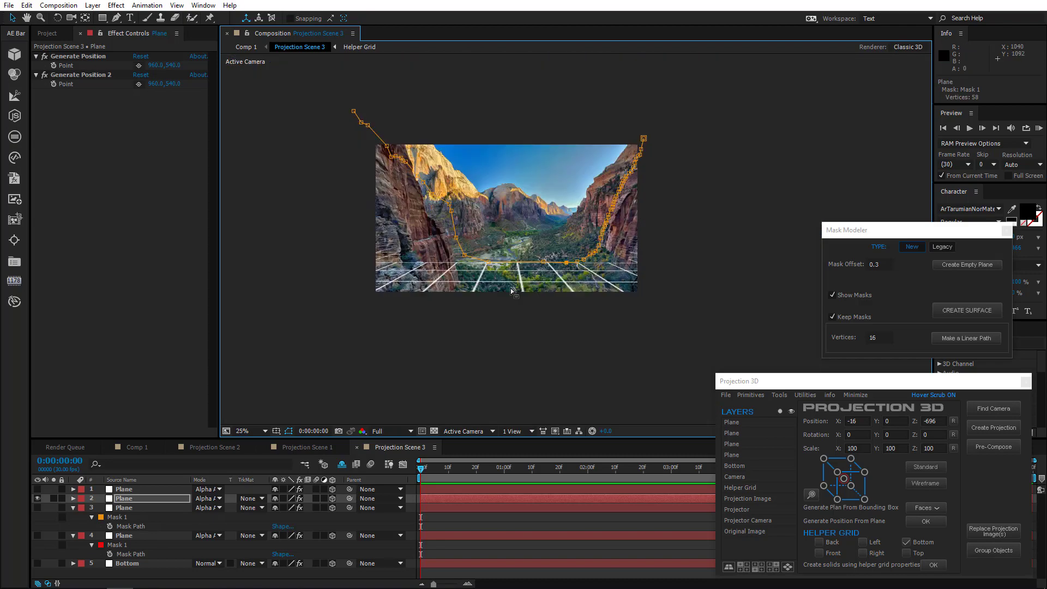
Step: Move the orange mask's left-hand vertices outward and down over the dark foreground cliff
scroll(469, 294, "up", 1)
left_click_drag(415, 289, 492, 319)
left_click_drag(428, 313, 401, 313)
left_click_drag(412, 274, 385, 279)
left_click_drag(402, 213, 314, 243)
left_click_drag(398, 200, 317, 201)
left_click_drag(385, 279, 361, 303)
left_click_drag(305, 240, 432, 284)
left_click_drag(492, 224, 429, 270)
left_click_drag(429, 269, 426, 340)
left_click_drag(472, 270, 415, 296)
Step: Transform the orange mask's upper left vertices down the foreground cliff and smooth the curve into the valley floor
left_click_drag(312, 115, 494, 272)
double_click(427, 221)
left_click_drag(461, 127, 433, 155)
left_click_drag(413, 174, 437, 236)
left_click_drag(390, 232, 392, 239)
key("Return")
mouse_move(431, 338)
left_mouse_down()
mouse_move(427, 284)
mouse_move(444, 344)
left_mouse_up()
left_click(401, 289)
left_click_drag(422, 285, 421, 310)
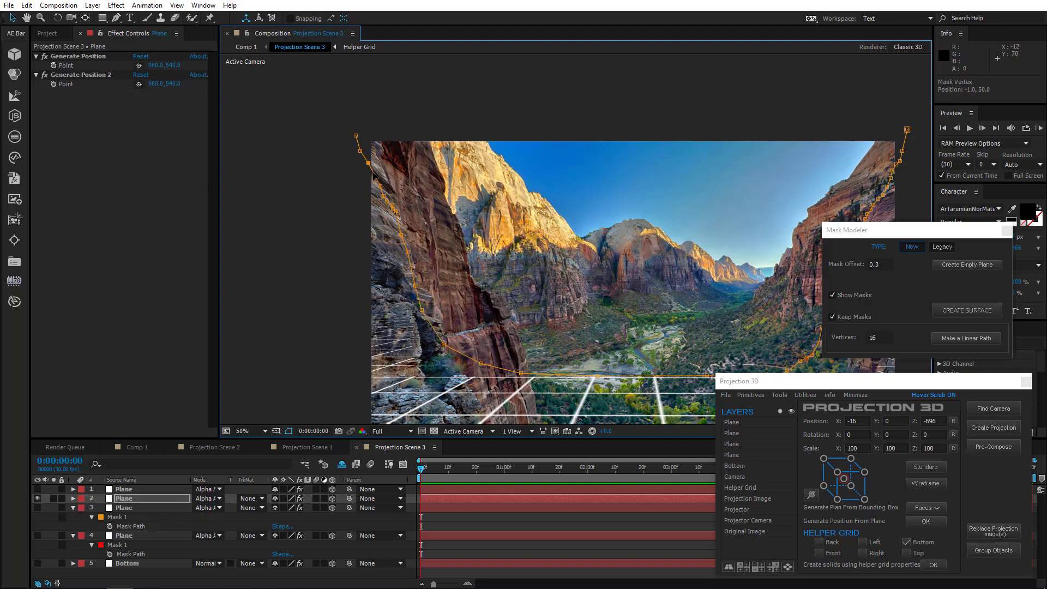
Step: Copy the second Plane's orange Mask 1 to the first Plane layer
left_click_drag(430, 261, 363, 221)
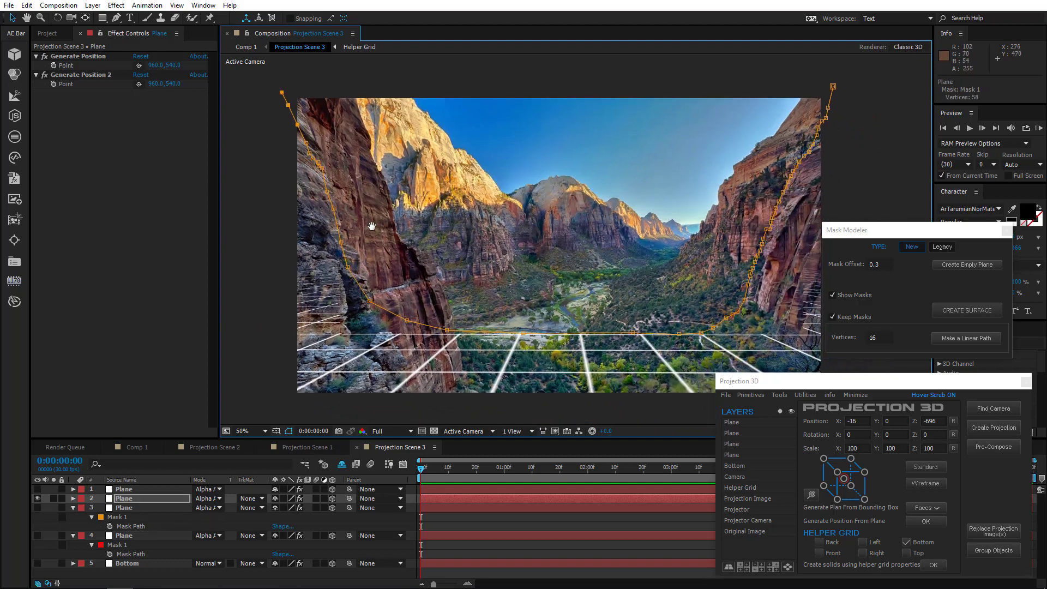
left_click_drag(567, 320, 496, 320)
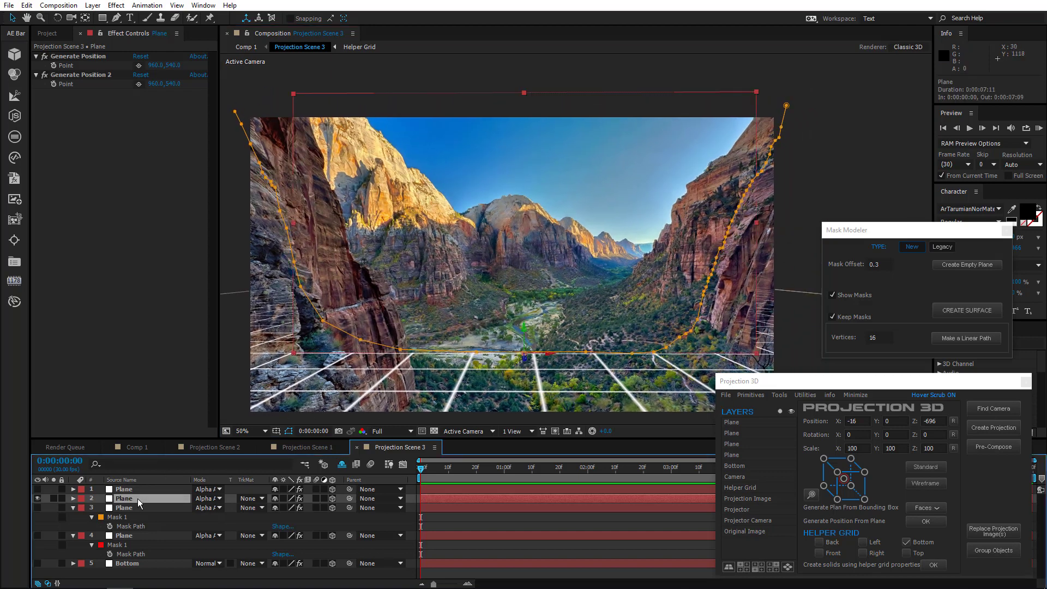
key("m")
left_click(131, 508)
left_click(124, 489)
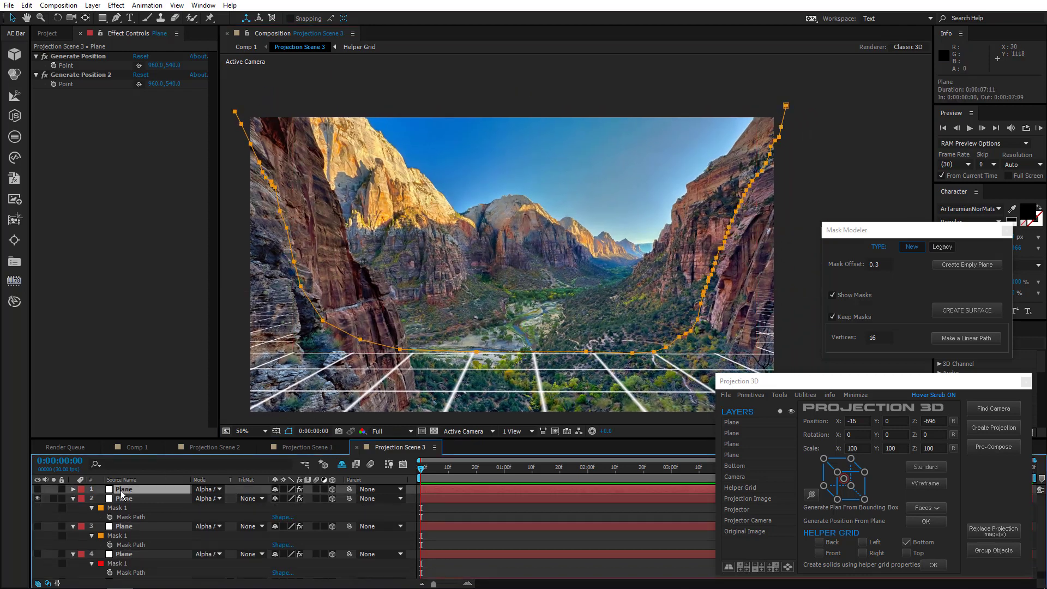
key("comma")
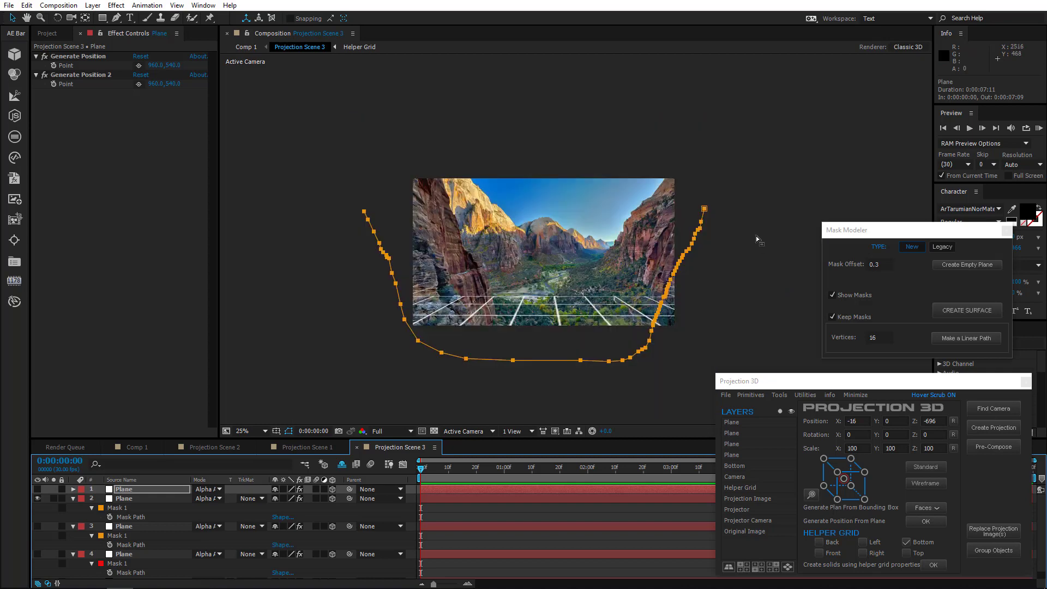
Step: Stretch the first Plane's copied mask wider and taller so it surrounds the image on both sides
double_click(704, 209)
left_click_drag(534, 210, 535, 172)
left_click_drag(704, 267, 745, 267)
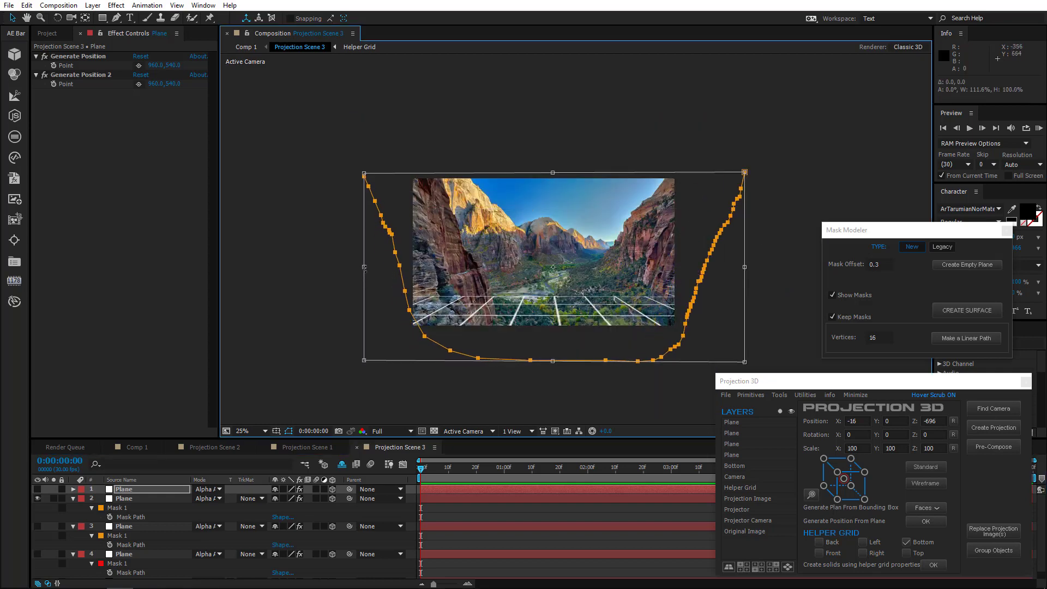
left_click_drag(364, 267, 353, 268)
left_click_drag(547, 173, 547, 159)
key("Return")
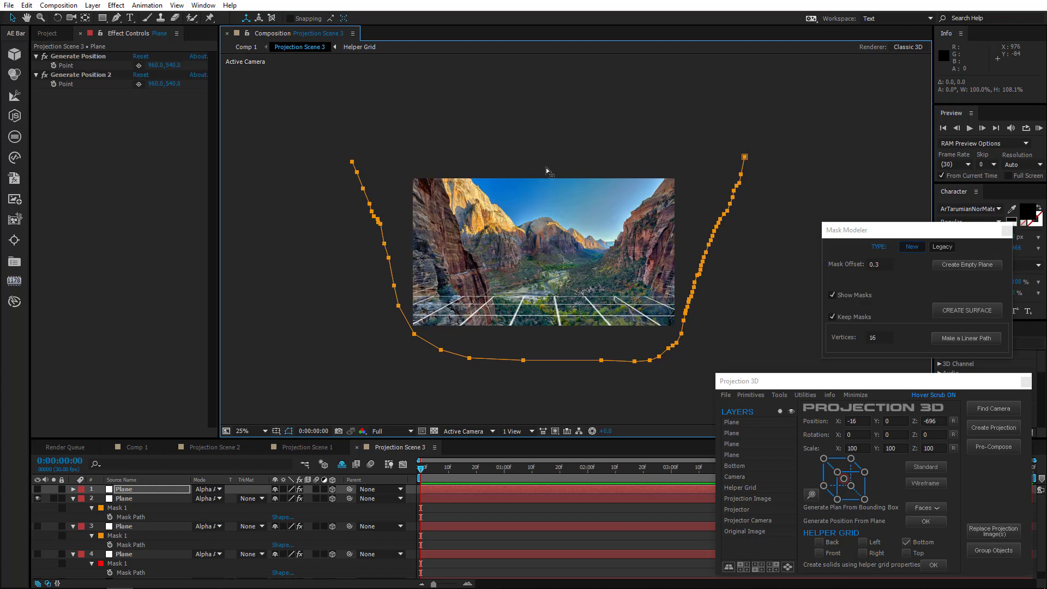
Step: Collapse the Plane layers' properties and show the masks of all four Planes as strokes
left_click(73, 500)
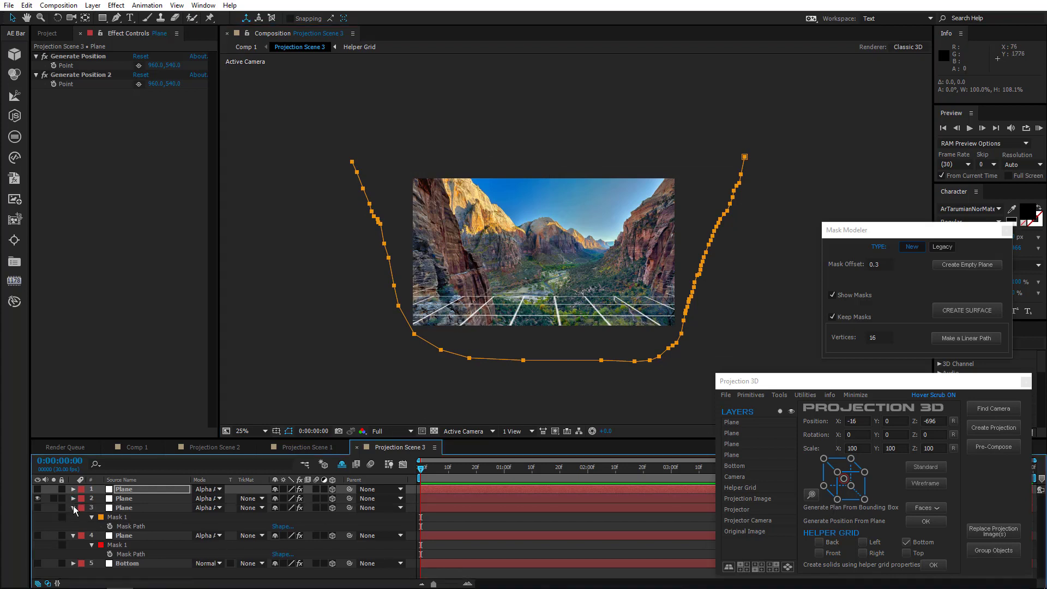
left_click(73, 508)
left_click(73, 517)
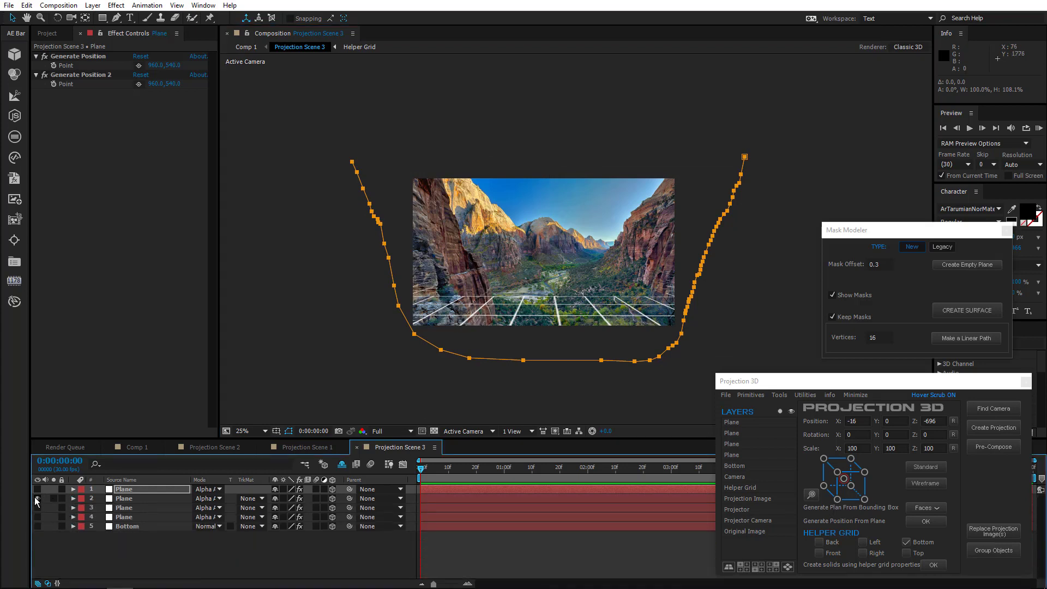
left_click(129, 518)
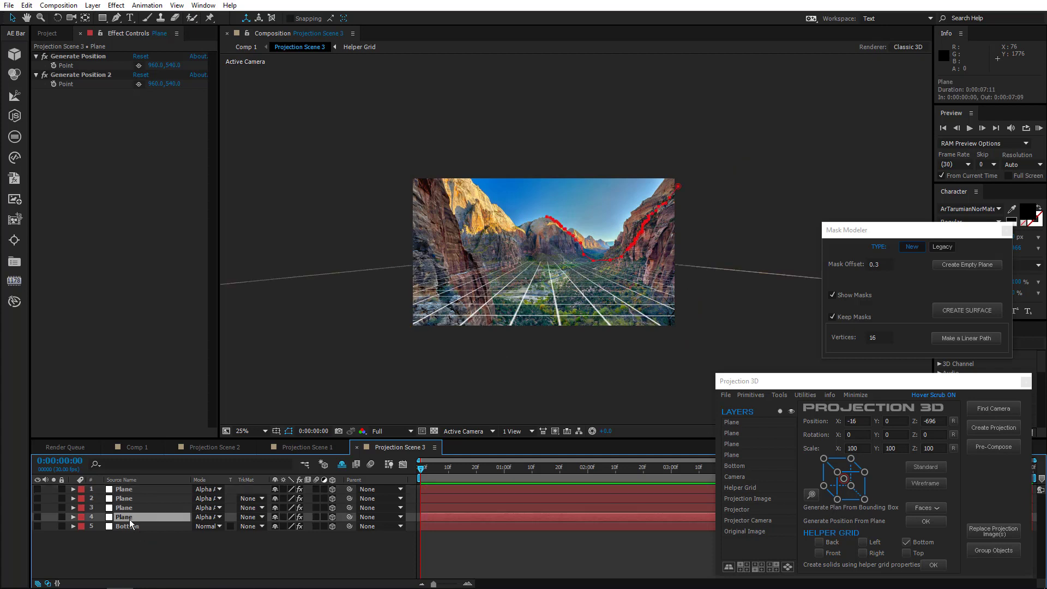
left_click(130, 489, "shift")
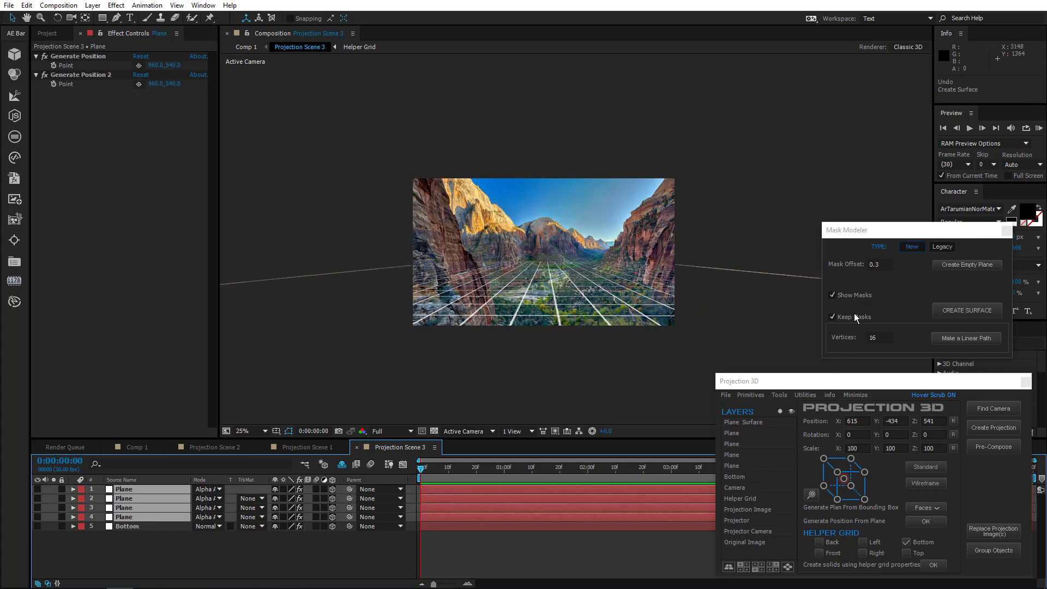
left_click(862, 297)
left_click(862, 297)
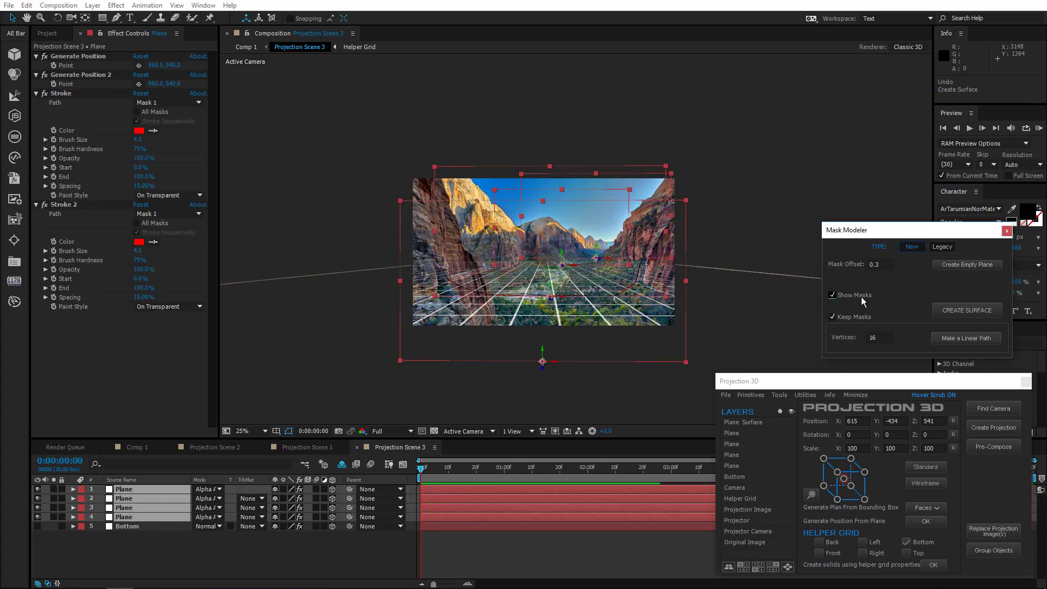
Step: Try to create a Mask Modeler surface from all four Plane layers with Keep Masks enabled
key("period")
key("period")
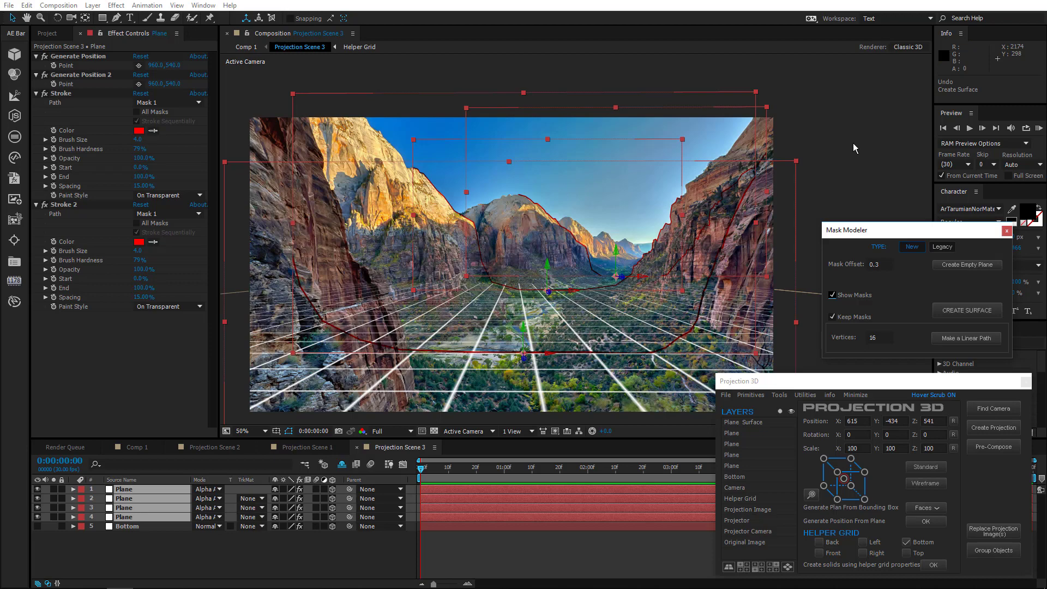
key("comma")
key("comma")
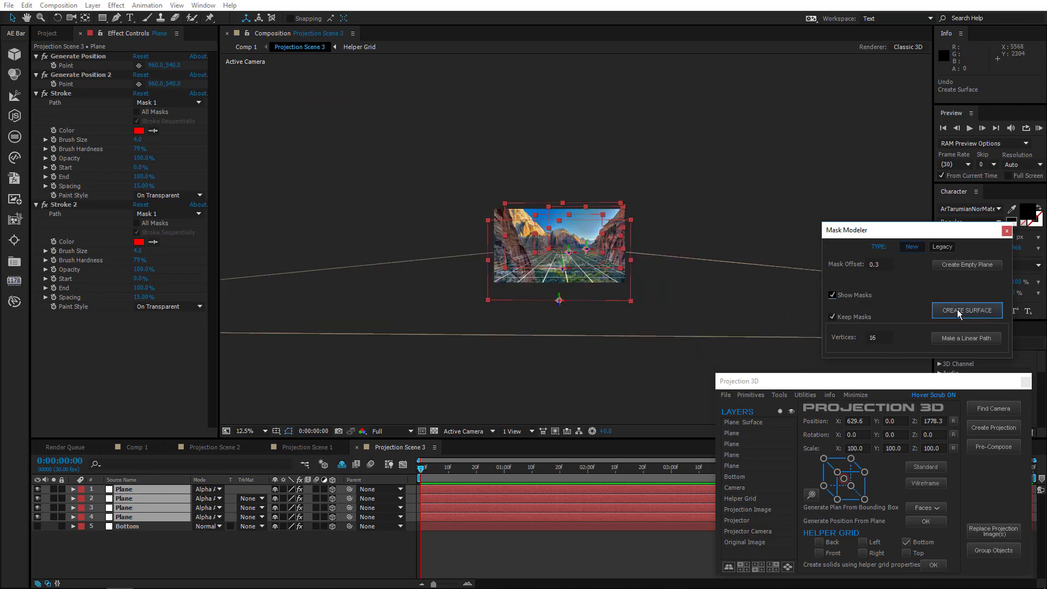
left_click(957, 309)
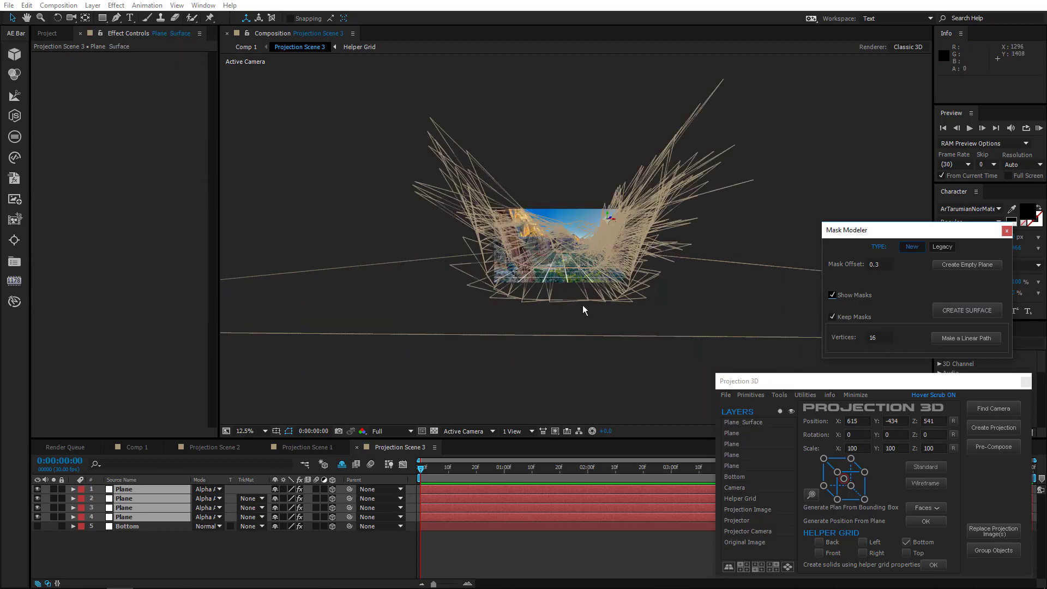
key("period")
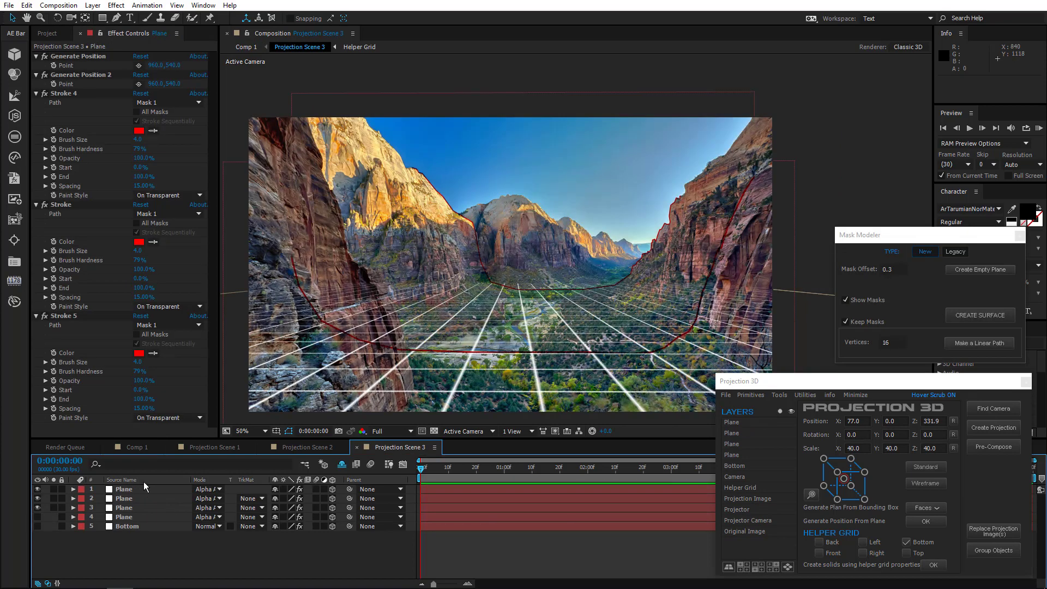
Step: Create a Mask Modeler surface from the first three Plane layers, leaving out the fourth
left_click(137, 486)
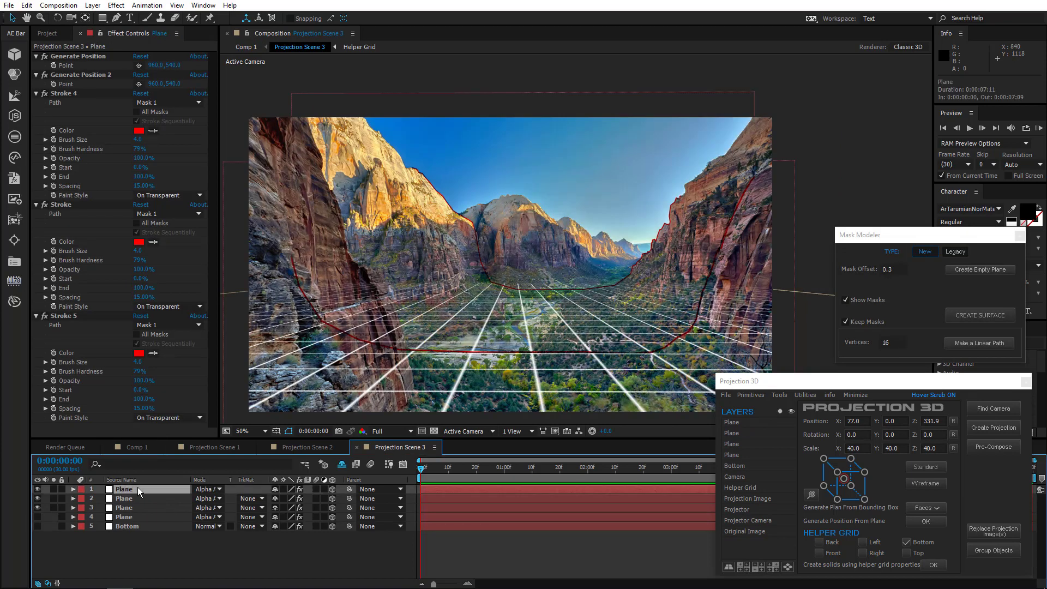
left_click(138, 509, "shift")
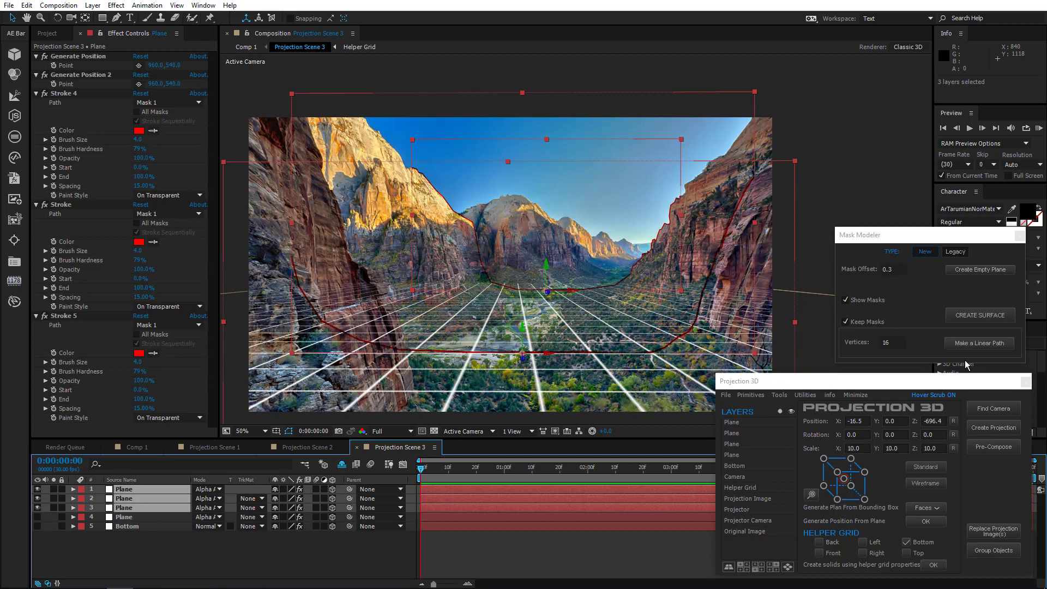
left_click(978, 318)
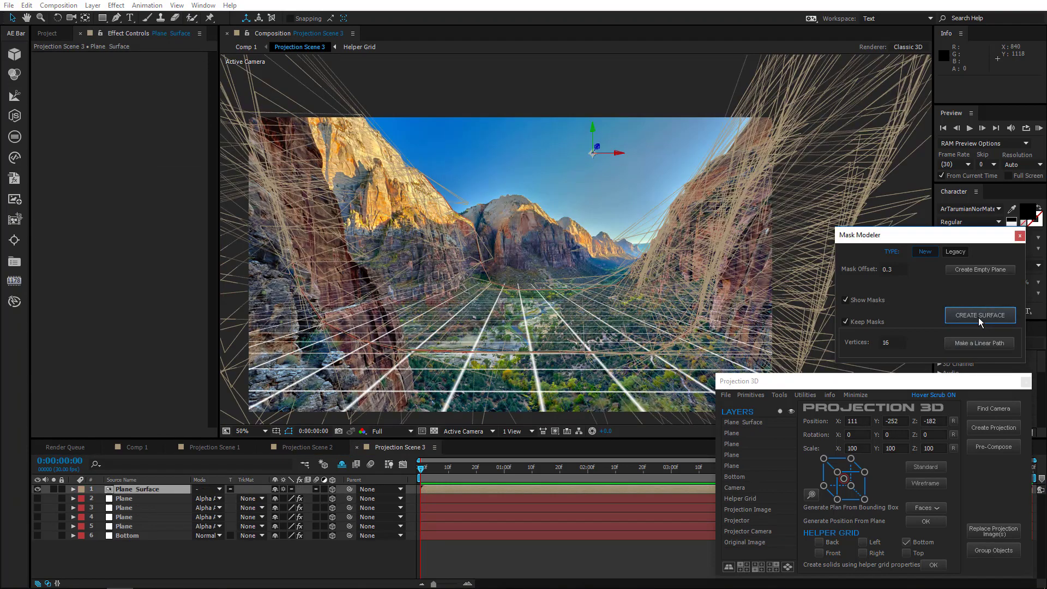
Step: Move the Plane Surface layer from Projection Scene 3 into Projection Scene 2 and view the result in Comp 1
key("ctrl+x")
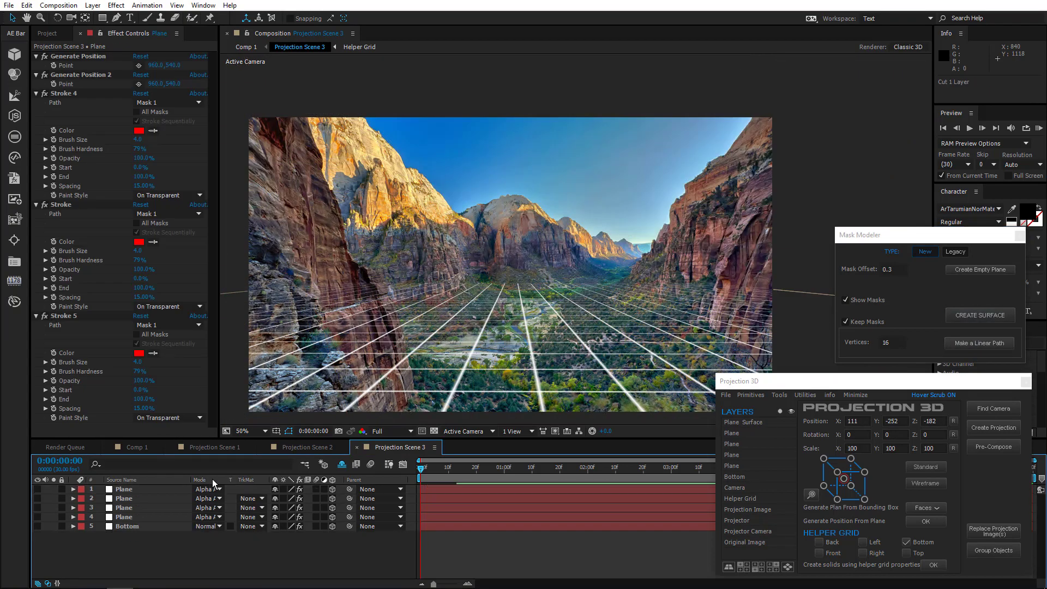
left_click(300, 448)
key("ctrl+v")
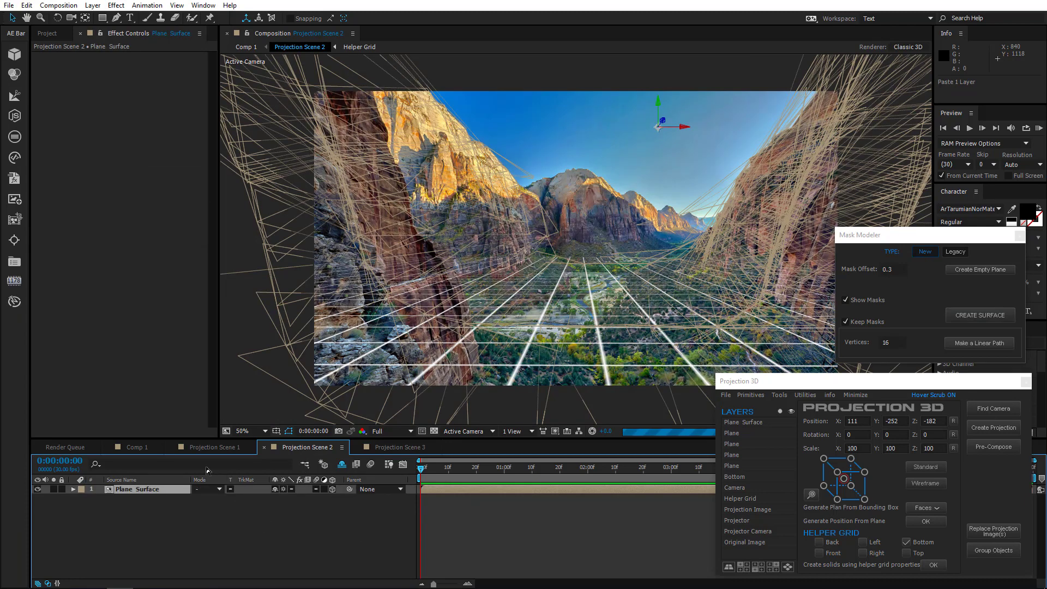
left_click(136, 448)
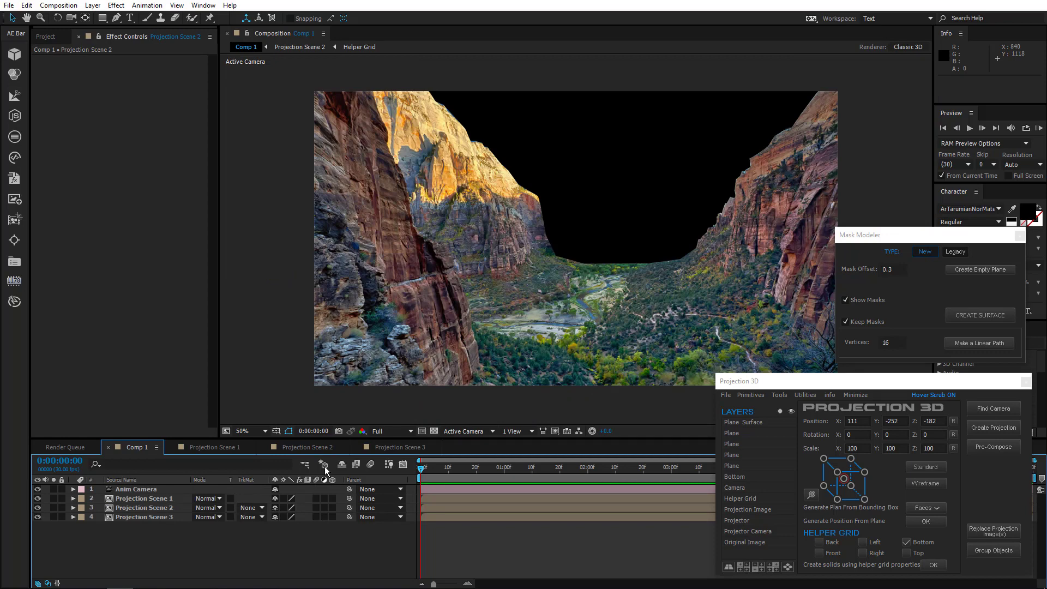
Step: Delete the first two Plane layers from Projection Scene 3
left_click(402, 447)
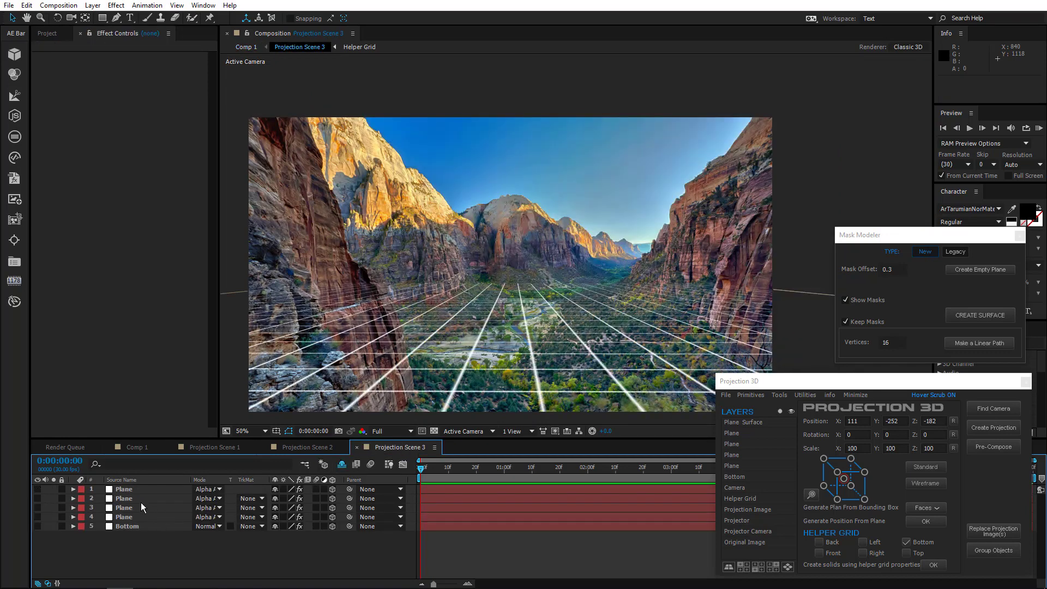
left_click(133, 491)
key("Delete")
left_click(132, 491)
key("Delete")
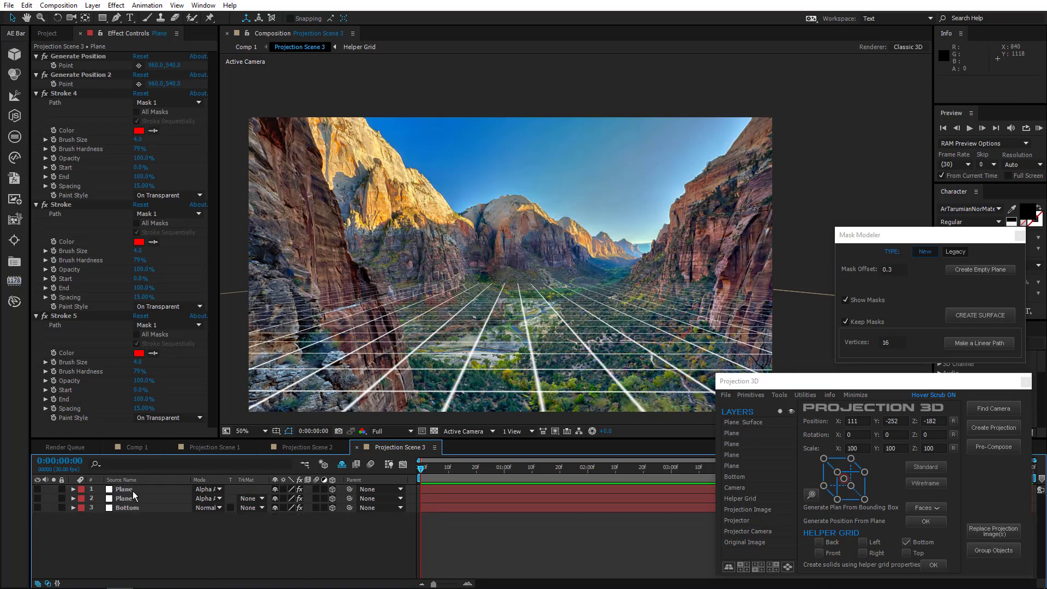
Step: Reposition the first remaining Plane's mask vertices down the sunlit left cliff toward the base of the central mountain
left_click(133, 491)
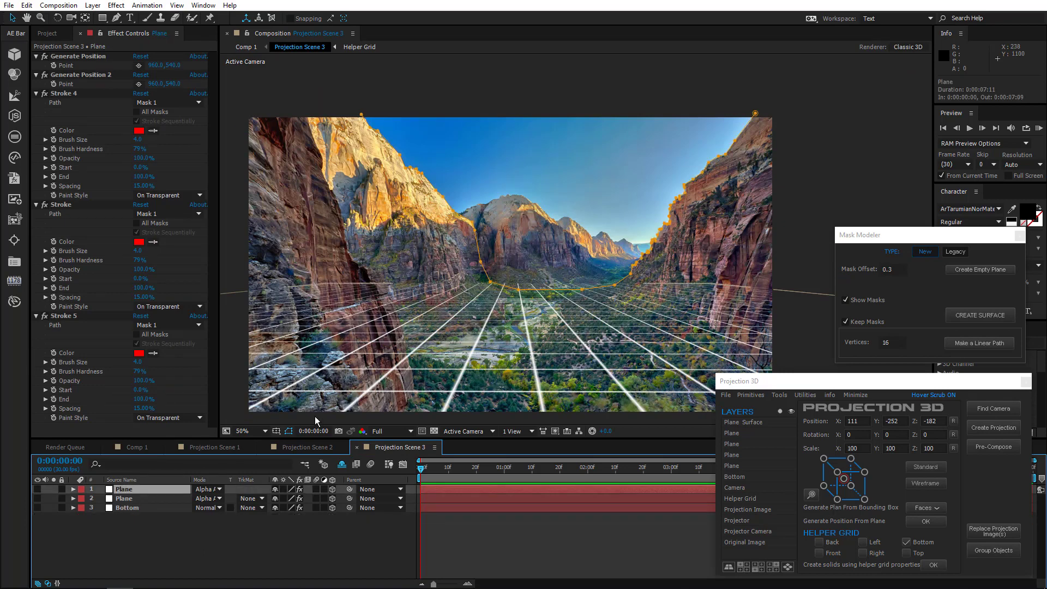
scroll(450, 284, "up", 1)
left_click_drag(445, 279, 349, 345)
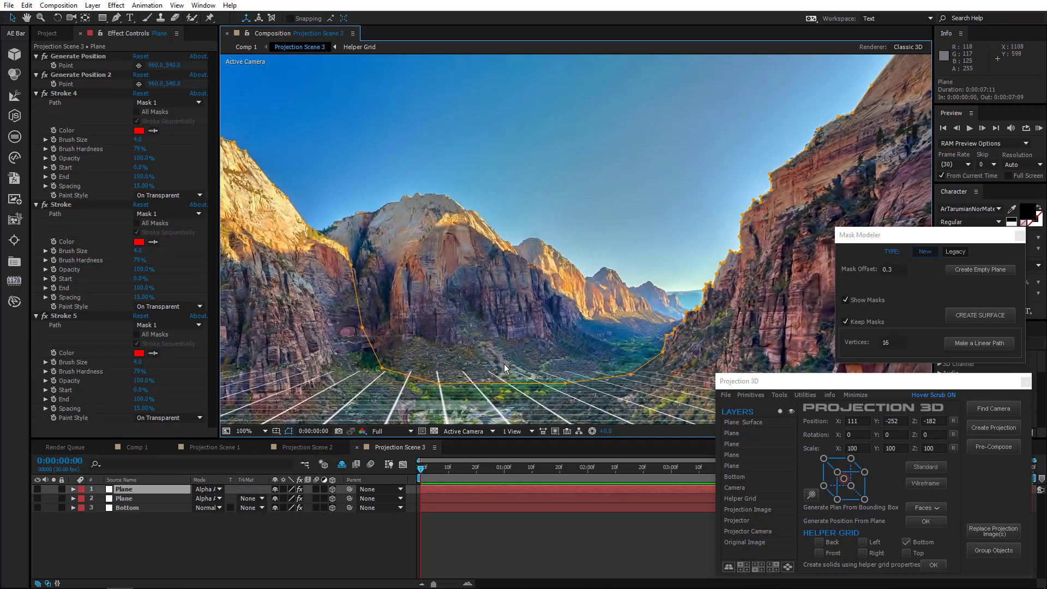
left_click_drag(315, 269, 396, 314)
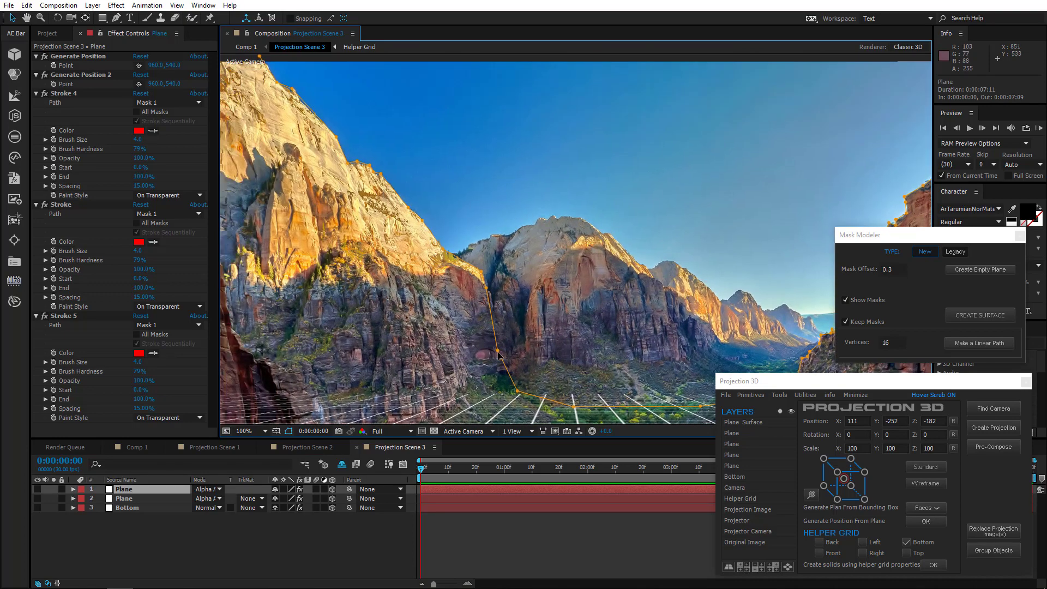
left_click_drag(497, 351, 502, 375)
left_click_drag(486, 287, 491, 327)
left_click_drag(360, 215, 430, 210)
left_click_drag(512, 234, 509, 243)
Step: Change the first Plane's Mask 1 color to red (ff0000)
left_click(150, 491)
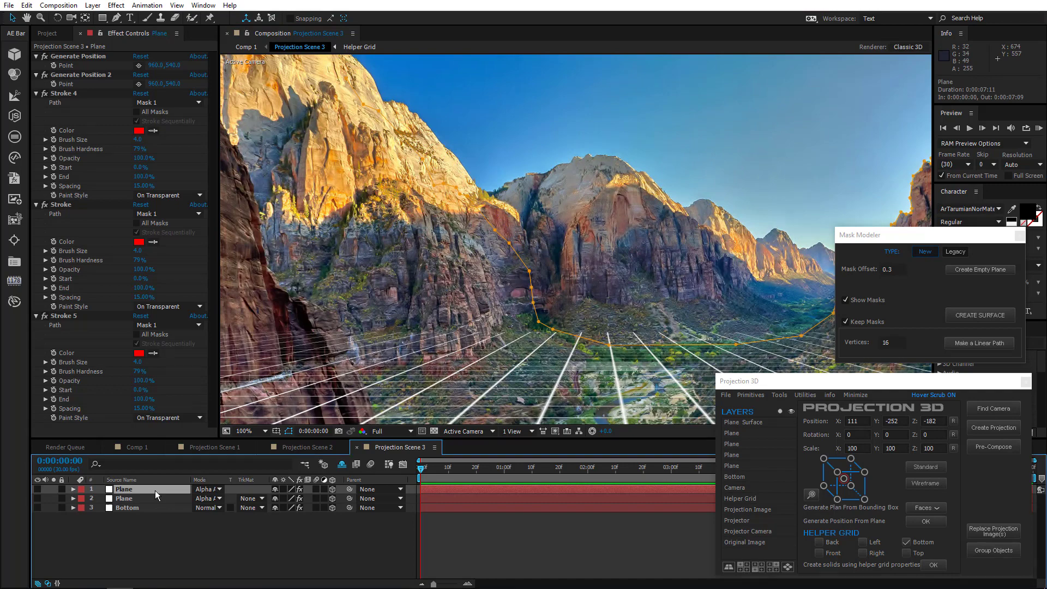
key("m")
left_click(101, 498)
type("ff0000")
left_click(341, 371)
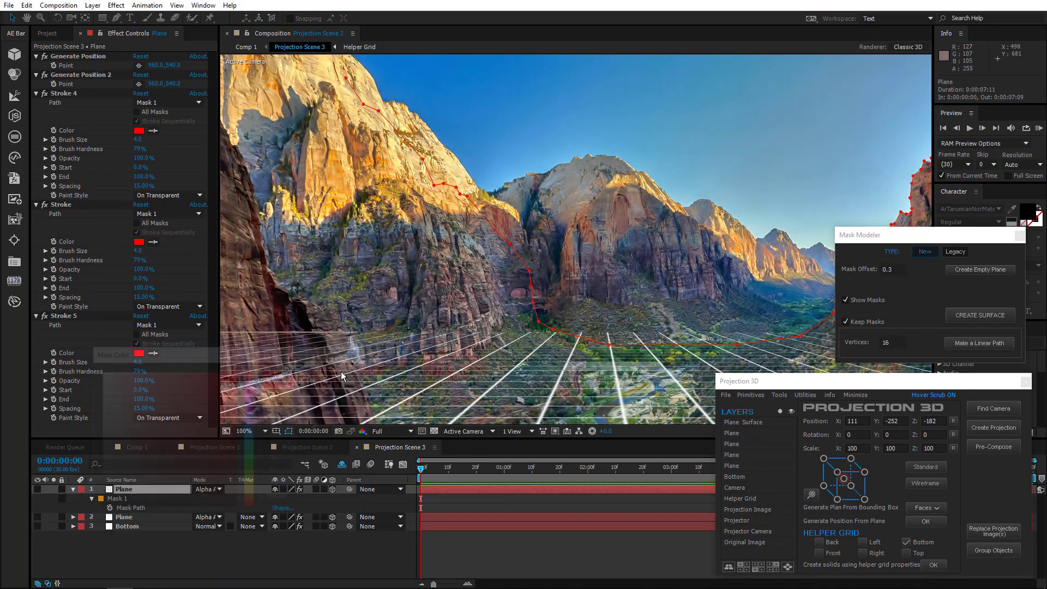
Step: Move the red mask's stray upper vertices onto the sunlit left cliff's edge where it meets the central mountain
scroll(342, 371, "up", 2)
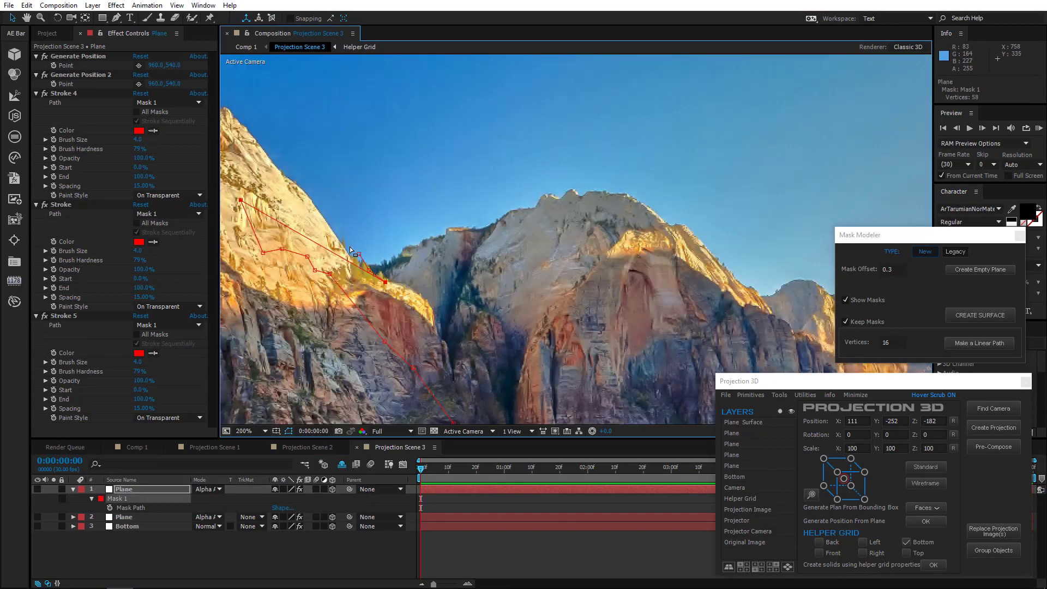
left_click_drag(359, 254, 353, 260)
left_click_drag(241, 200, 415, 292)
left_click_drag(263, 252, 431, 313)
left_click_drag(282, 249, 440, 342)
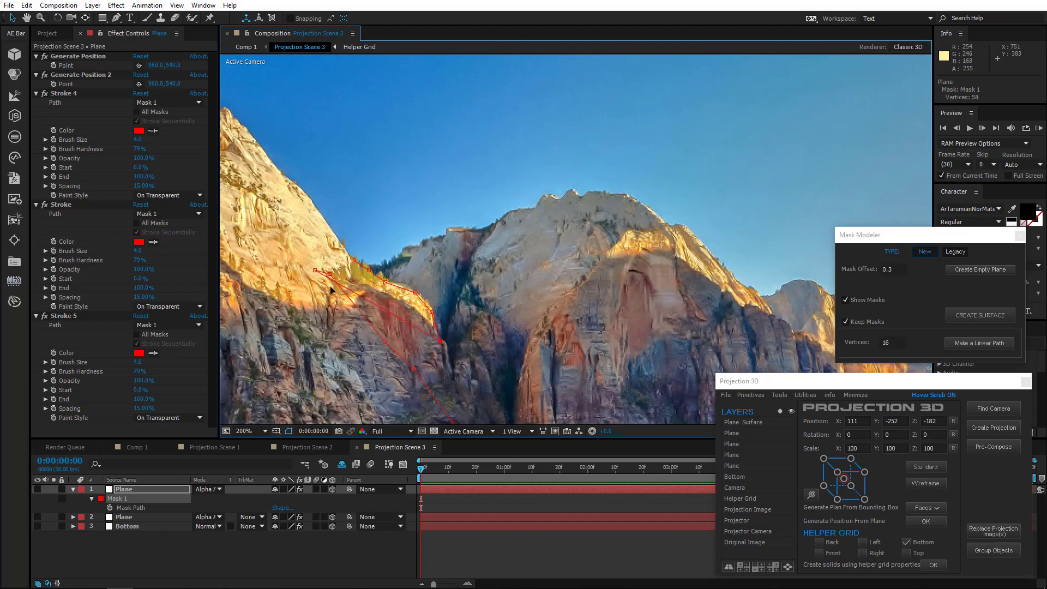
scroll(431, 299, "down", 4)
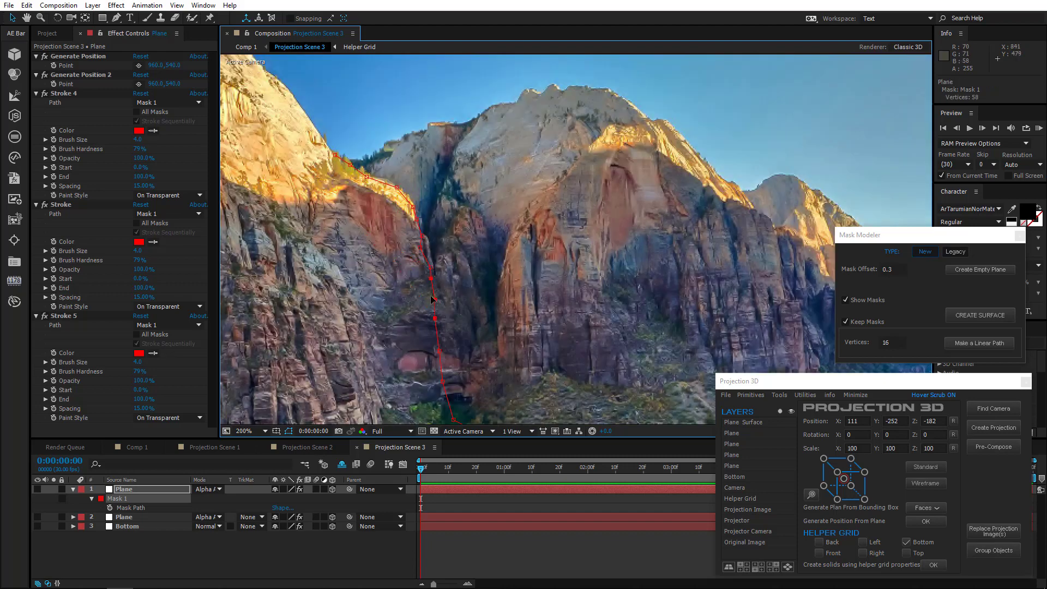
scroll(426, 298, "down", 2)
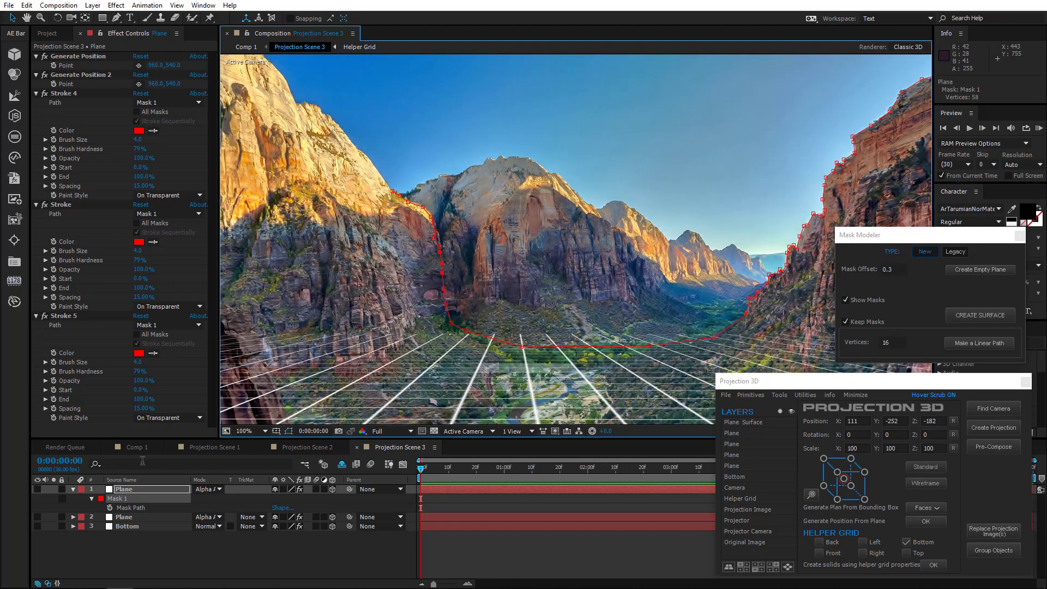
Step: Create a Mask Modeler surface from the two Plane layers in Projection Scene 3
left_click(129, 518)
left_click(132, 490, "ctrl")
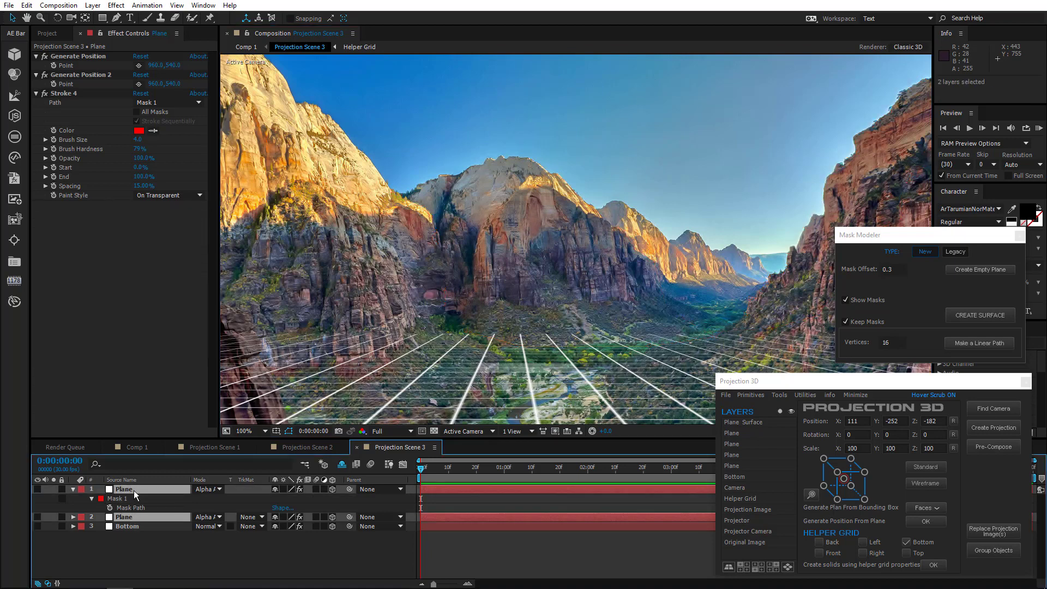
left_click(865, 300)
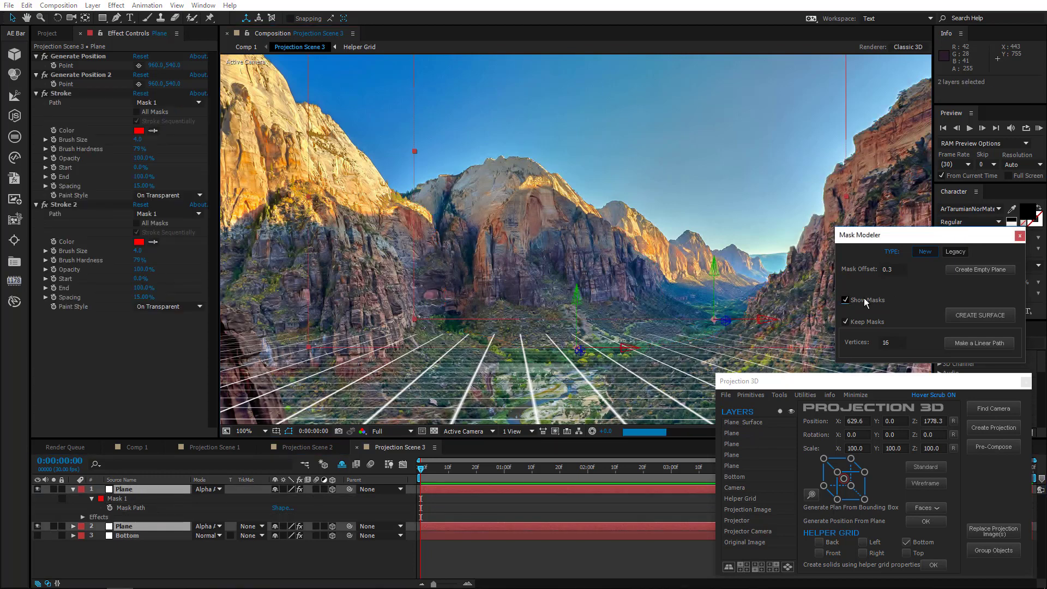
left_click(977, 316)
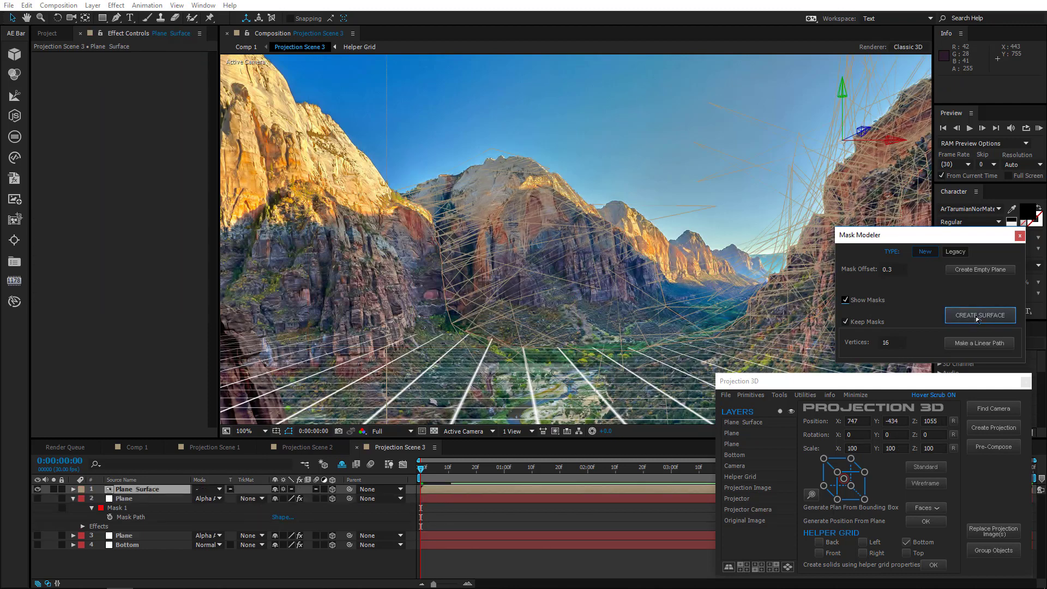
Step: Move the new Plane Surface from Projection Scene 3 into Projection Scene 2 and check the result in Comp 1
left_click(142, 491)
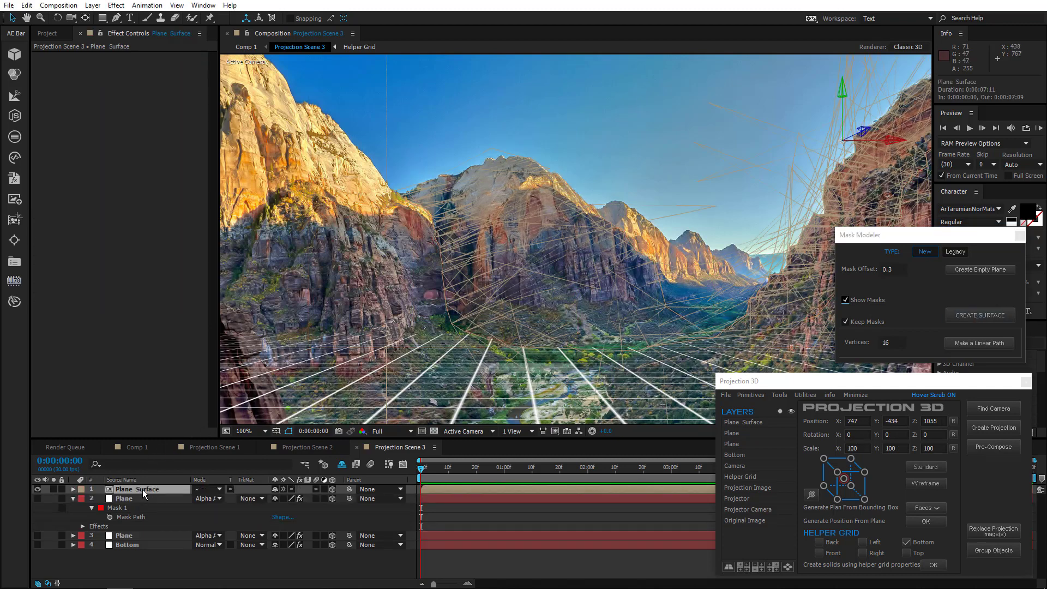
key("ctrl+x")
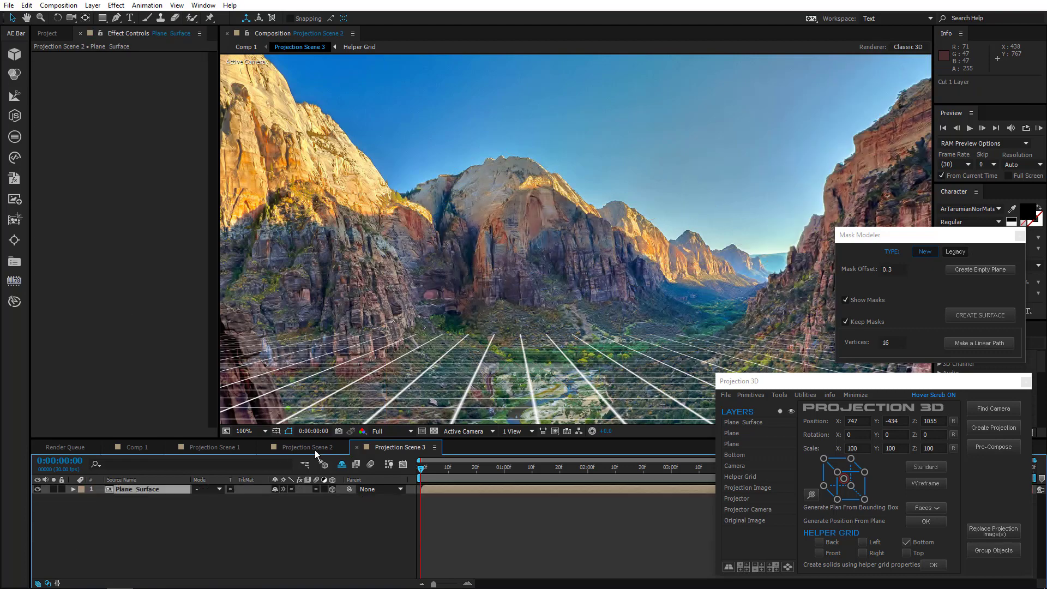
left_click(316, 448)
key("ctrl+v")
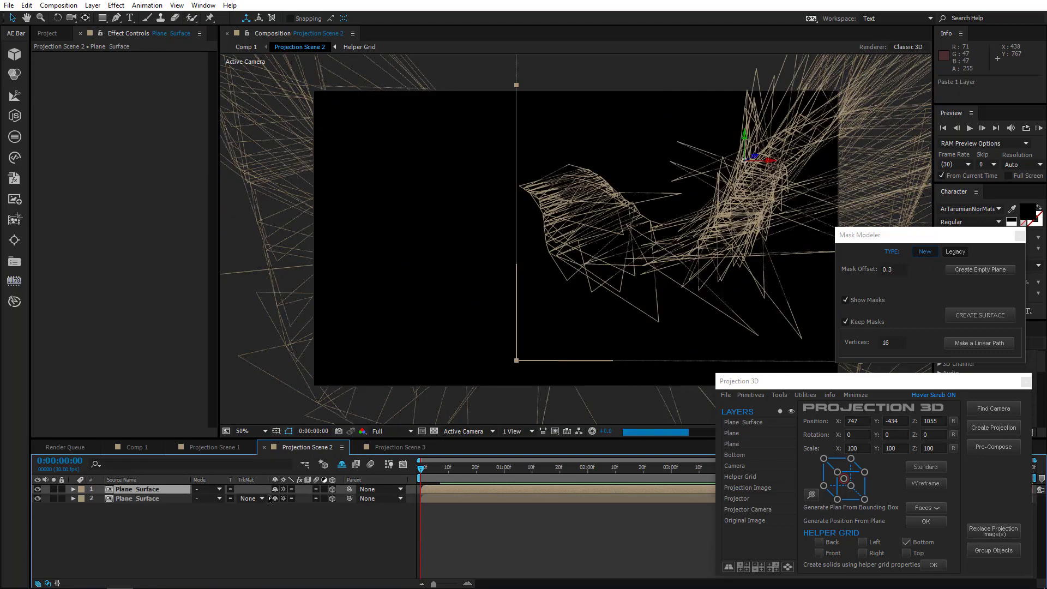
left_click(135, 447)
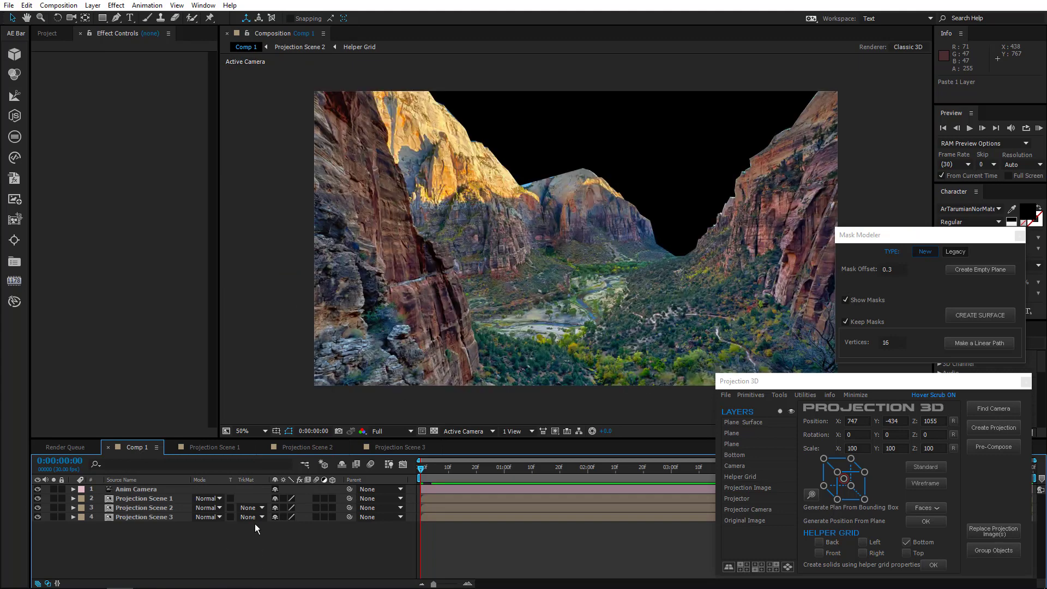
Step: Generate a new Plane in Projection Scene 3 from a Bottom layer point at the valley's far end, beside the right cliff
left_click(400, 447)
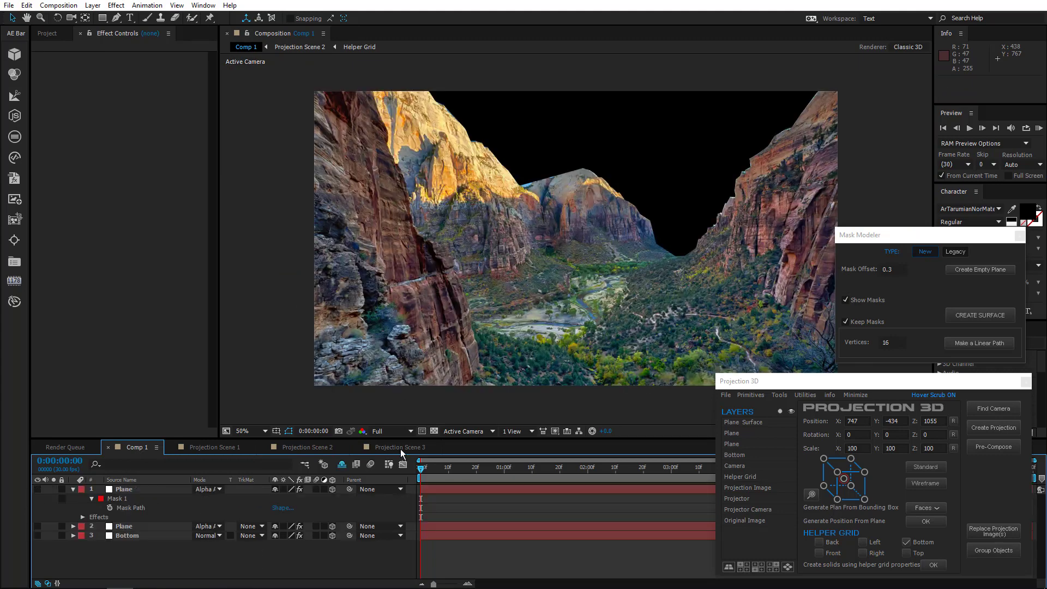
left_click(129, 535)
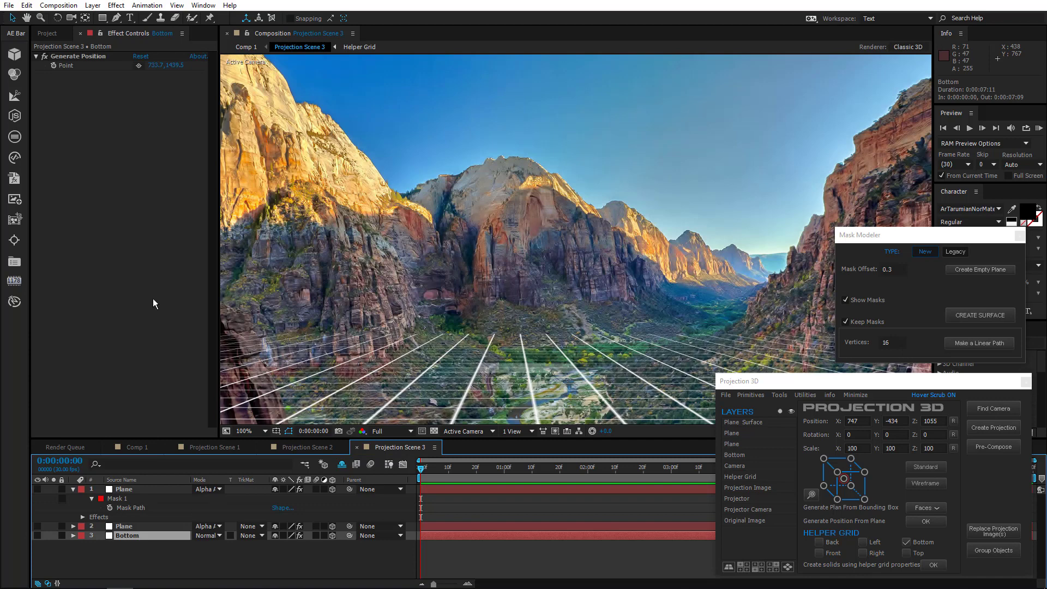
left_click(741, 299)
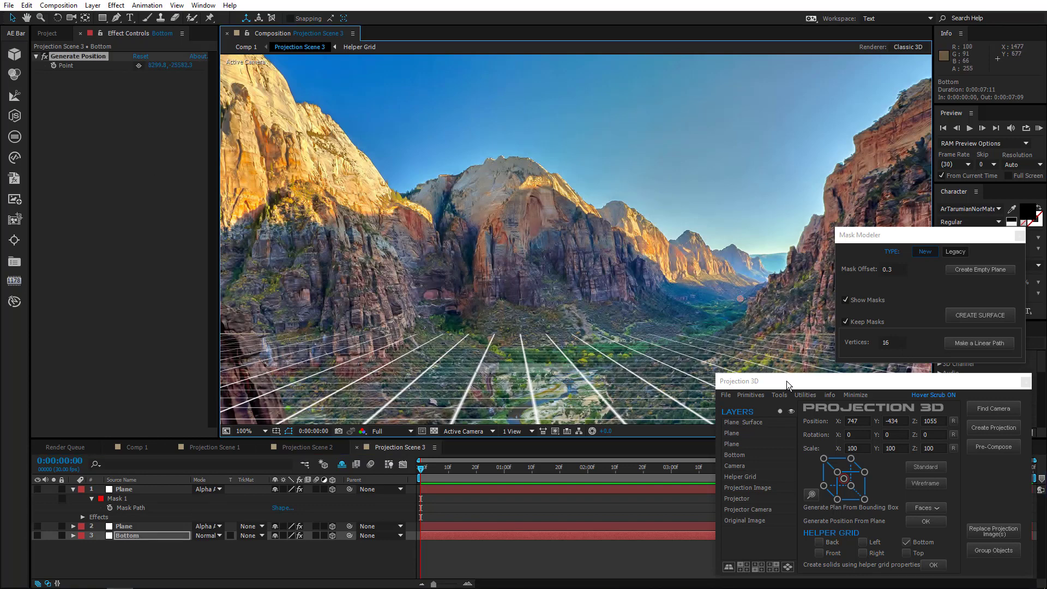
left_click(779, 394)
left_click(799, 481)
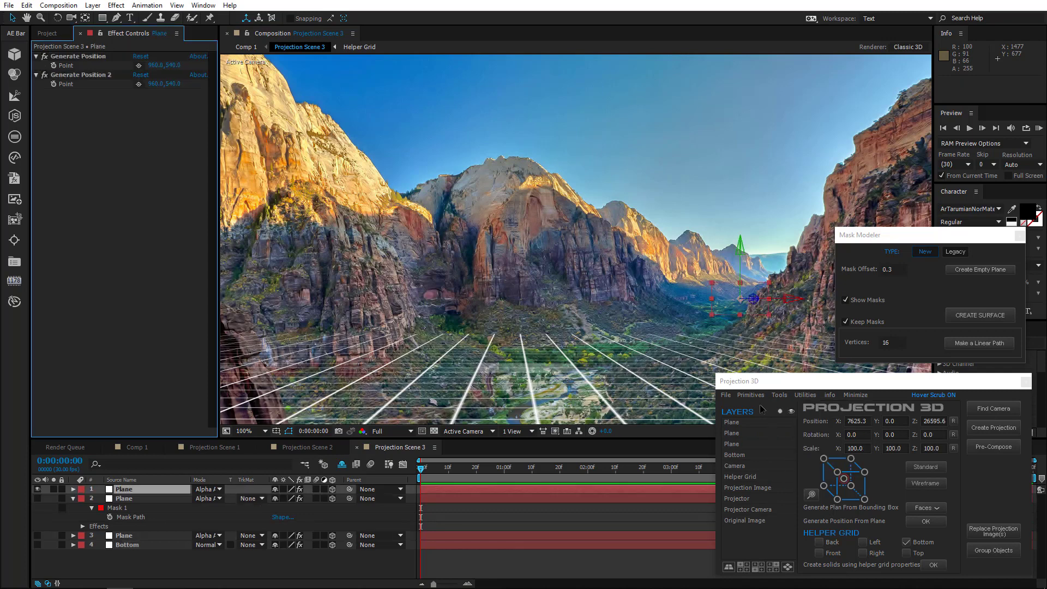
Step: Scale the new background Plane uniformly to about 2000% so it spans the distant mountains and sky
left_click(74, 499)
key("s")
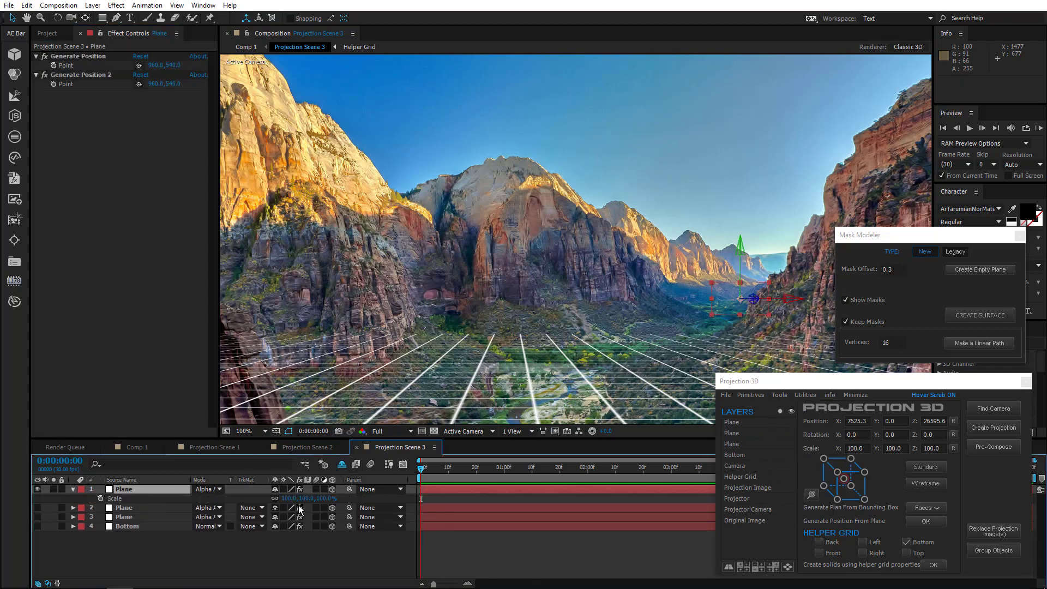
left_click_drag(327, 498, 695, 273)
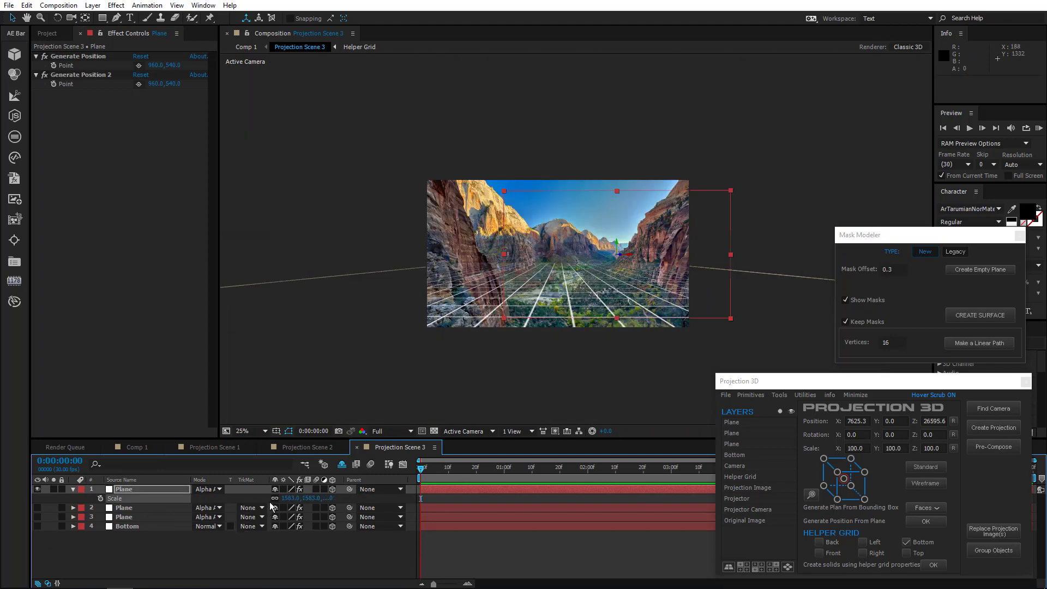
left_click_drag(410, 498, 640, 498)
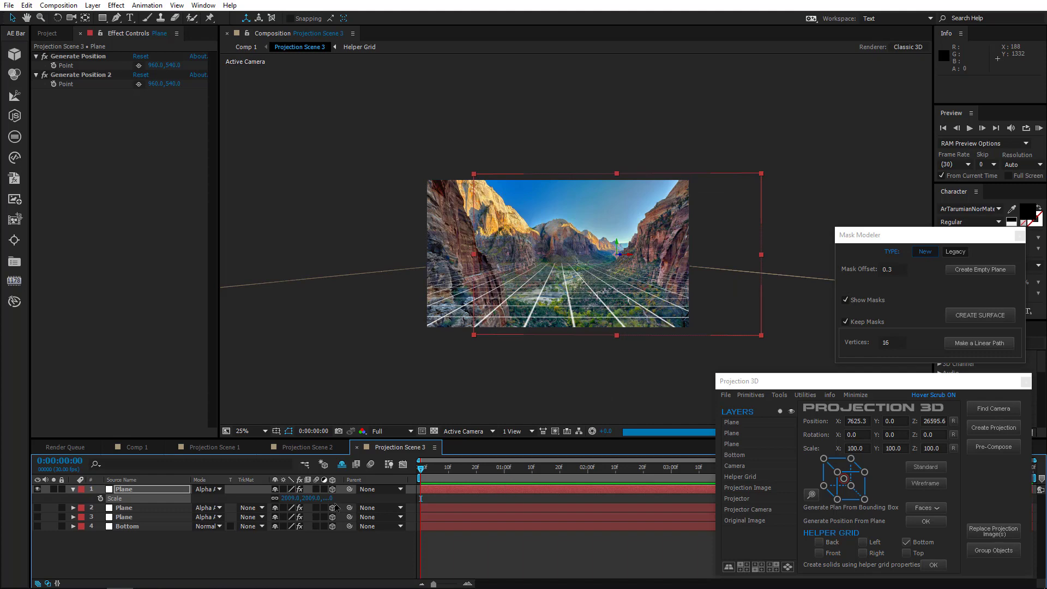
Step: Check what Projection Scene 2 and Projection Scene 3 each contribute in Comp 1 by hiding both and showing them one by one
left_click(135, 449)
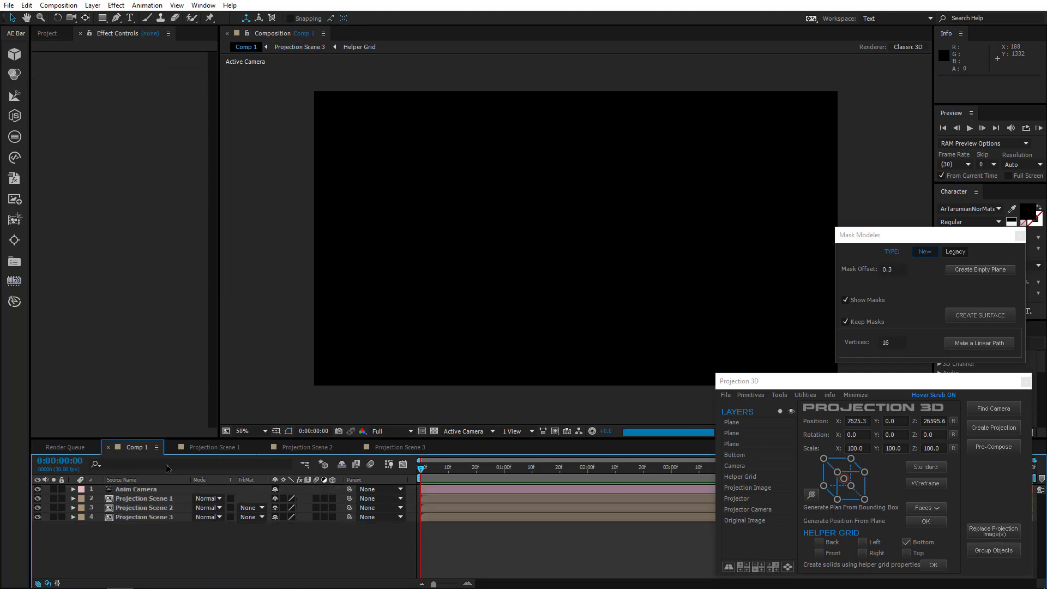
left_click_drag(37, 507, 37, 517)
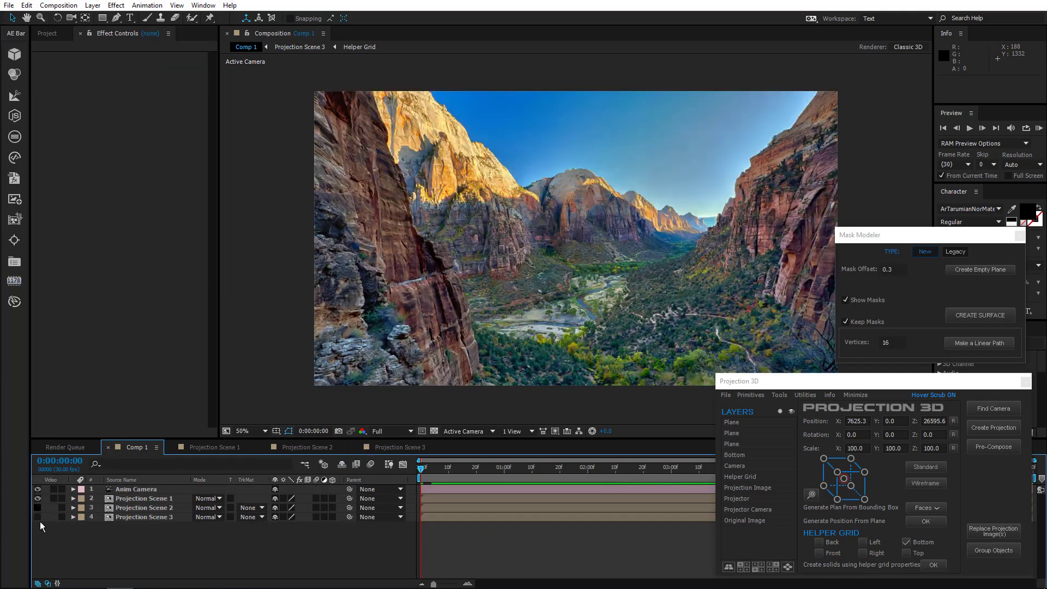
left_click(37, 509)
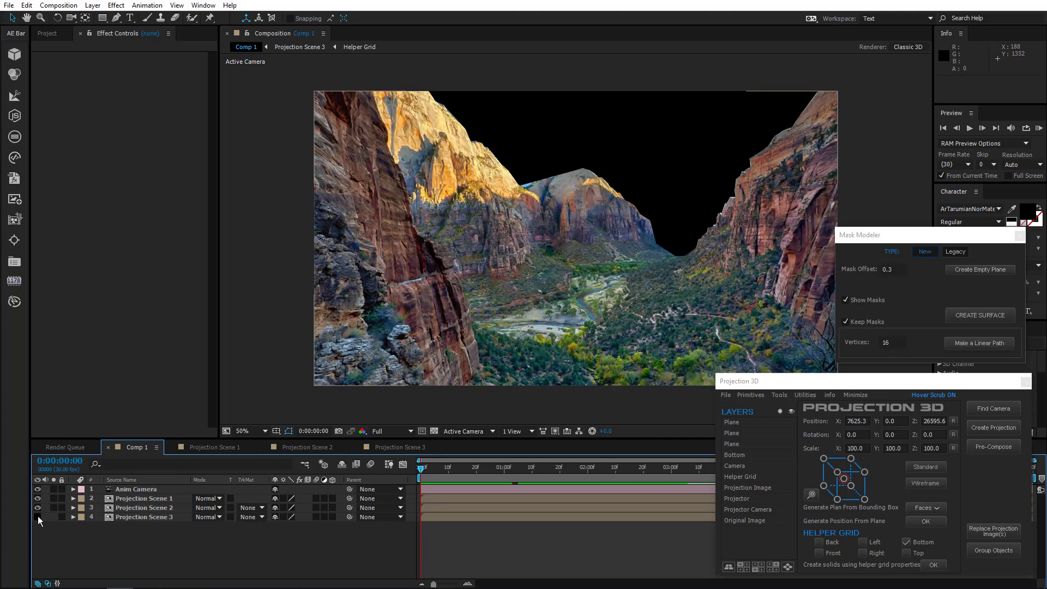
left_click(37, 517)
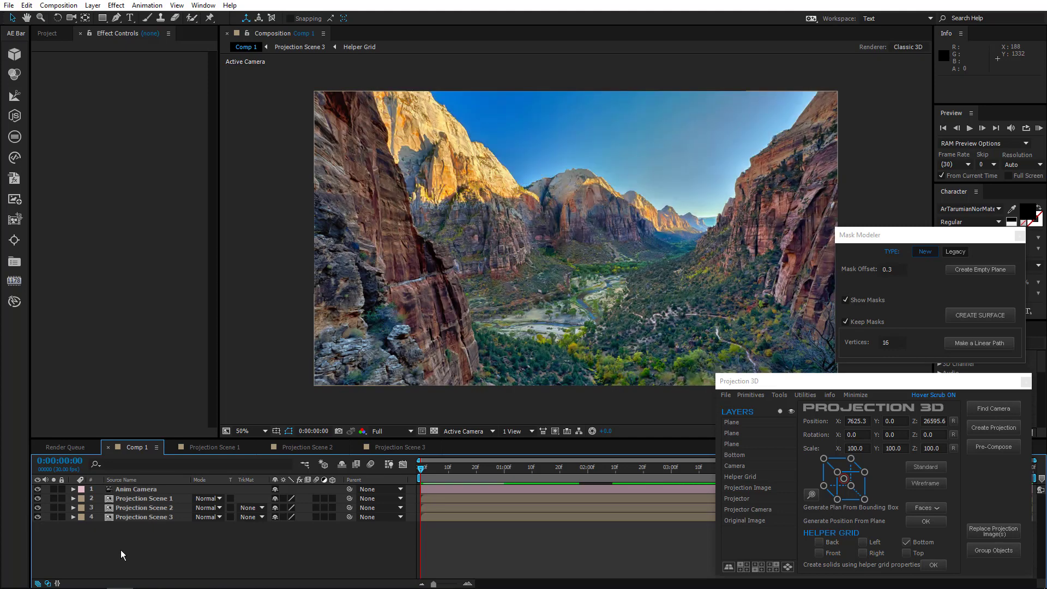
Step: Close the Mask Modeler and replace the projection image of Projection Scene 1 with Rocky mountains.jpg
left_click(165, 499)
left_click(1020, 236)
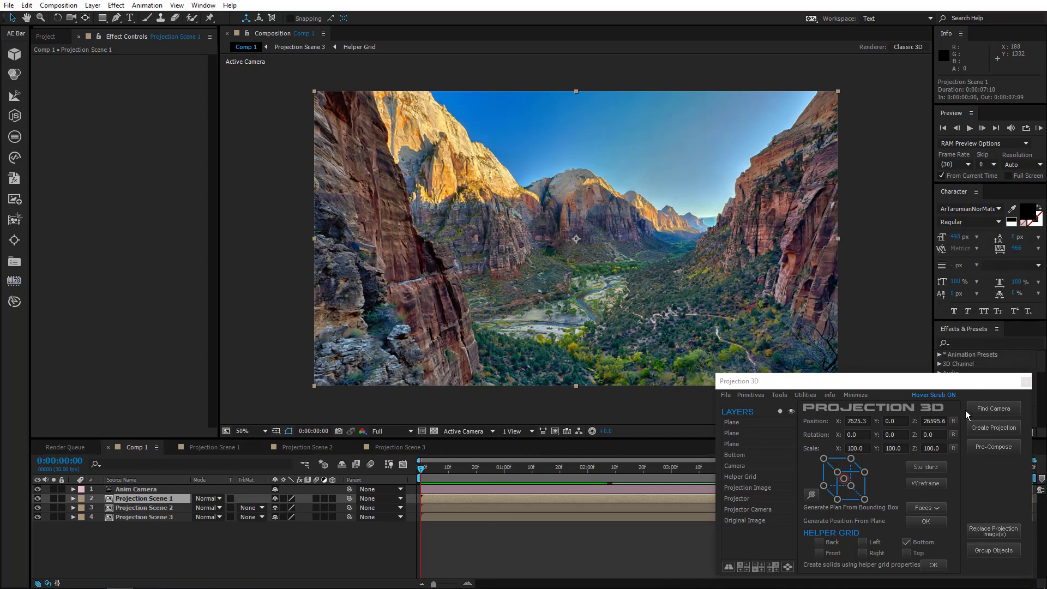
left_click(995, 530)
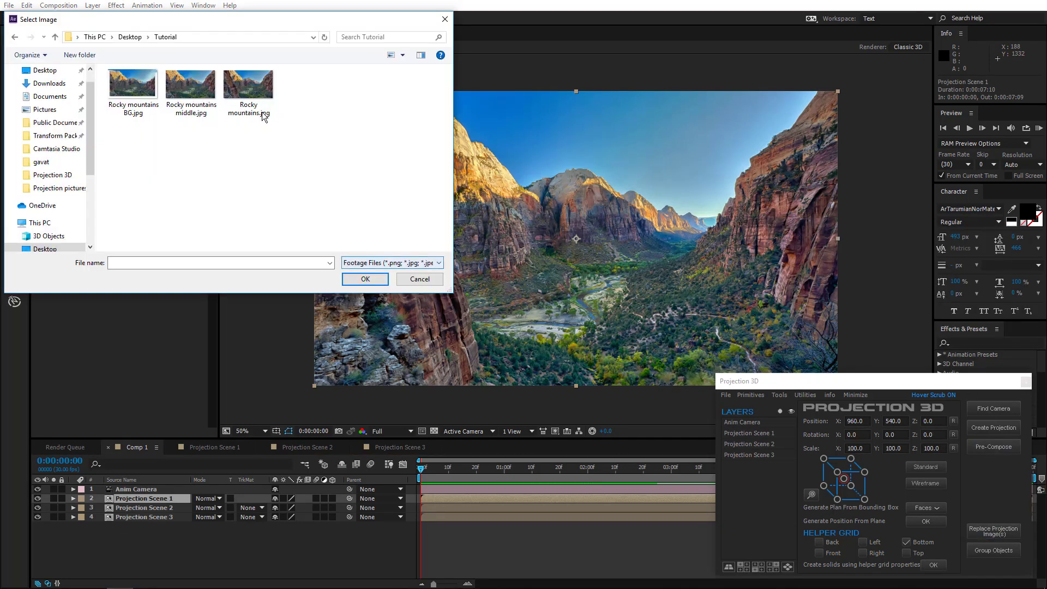
left_click(259, 105)
double_click(259, 106)
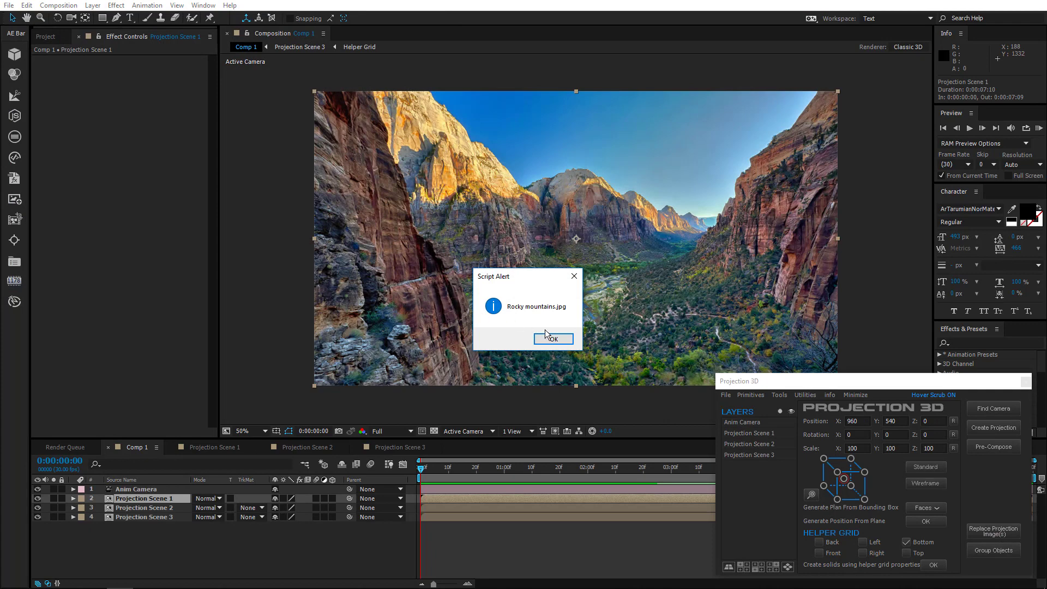
left_click(547, 336)
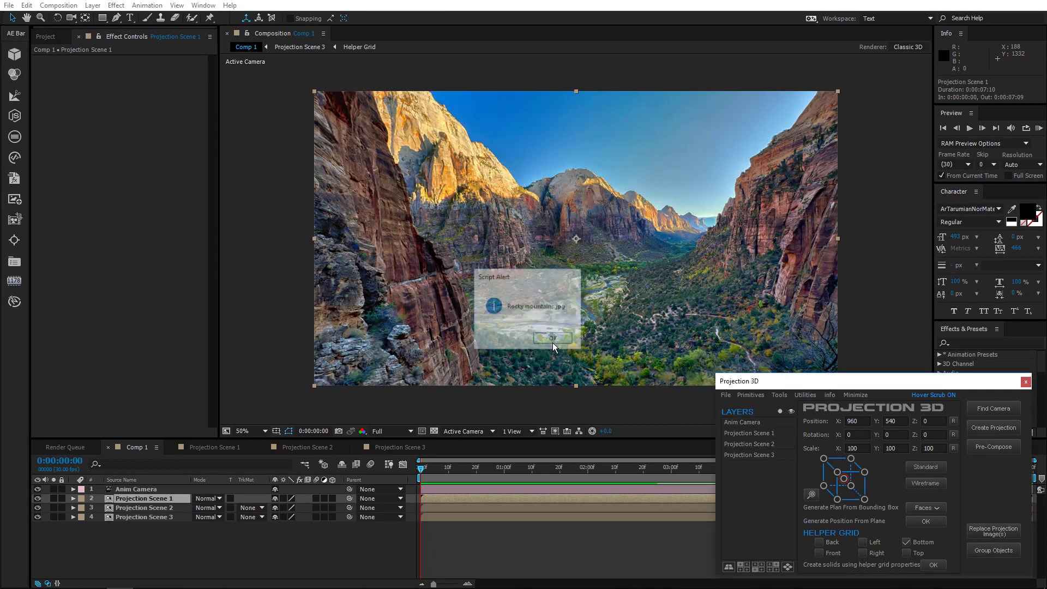
Step: Replace the projection image of Projection Scene 2 with Rocky mountains middle.jpg
left_click(171, 508)
left_click(1010, 528)
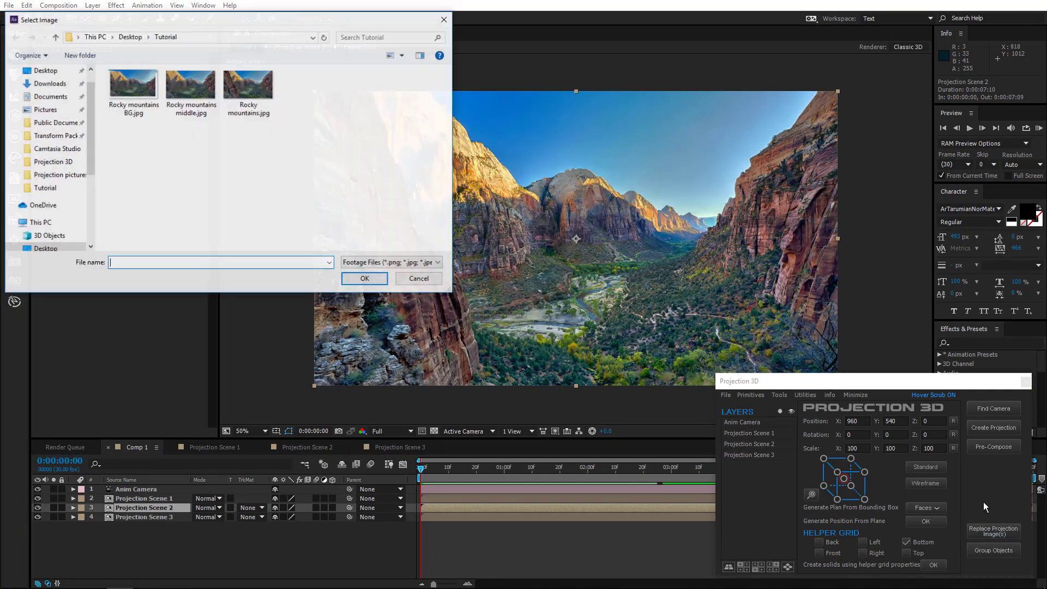
left_click(196, 90)
double_click(197, 90)
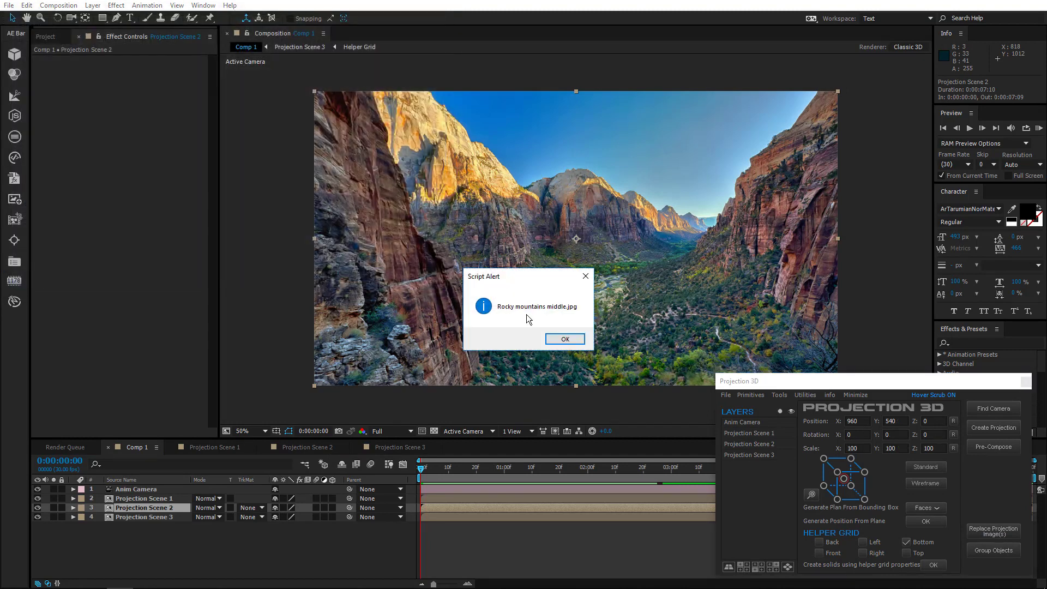
left_click(573, 341)
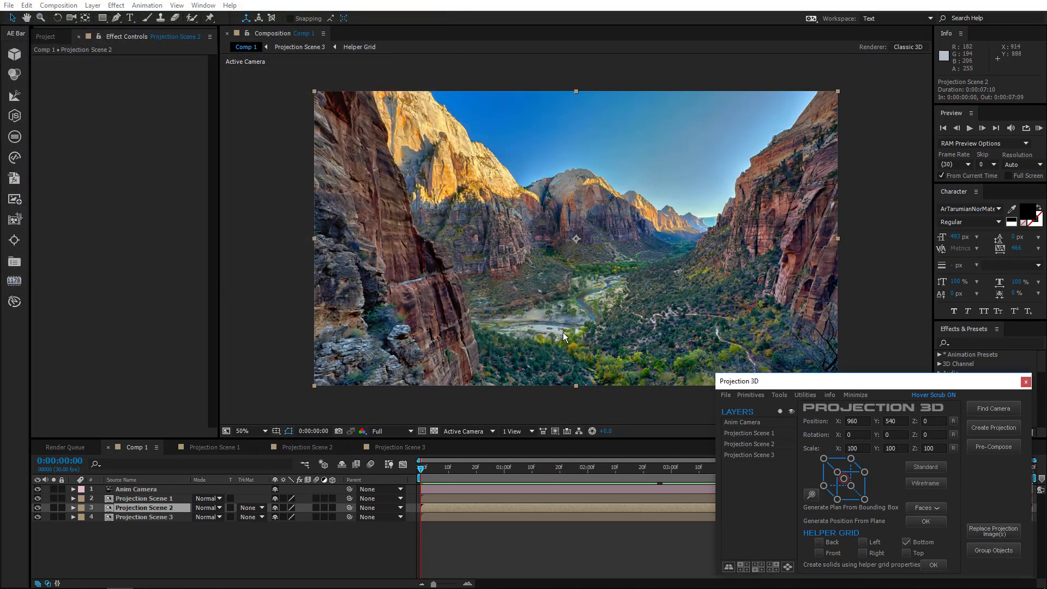
Step: Replace the projection image of Projection Scene 3 with Rocky mountains BG.jpg
left_click(146, 519)
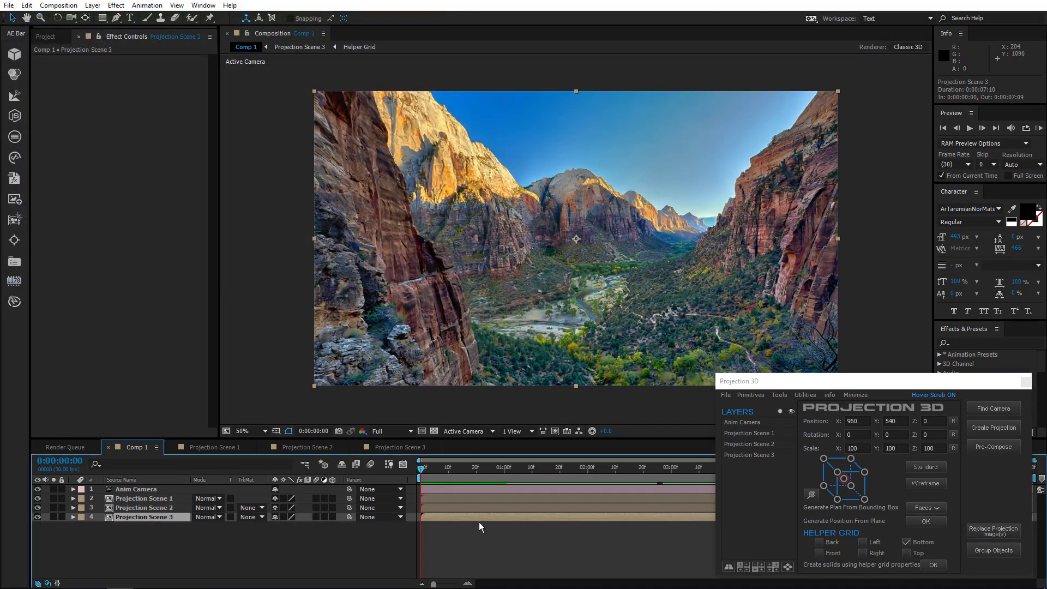
left_click(976, 533)
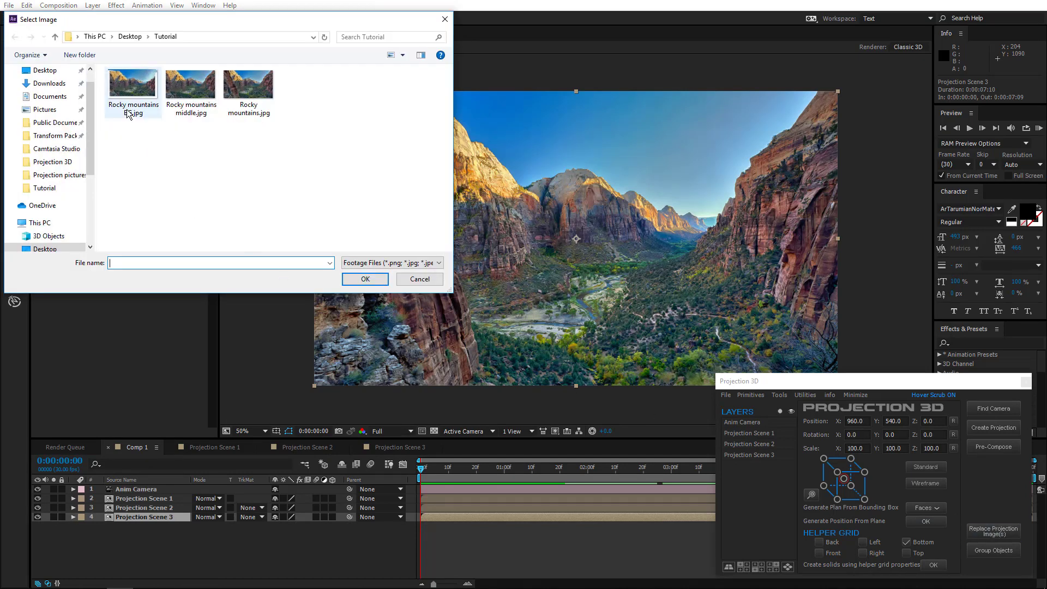
double_click(133, 88)
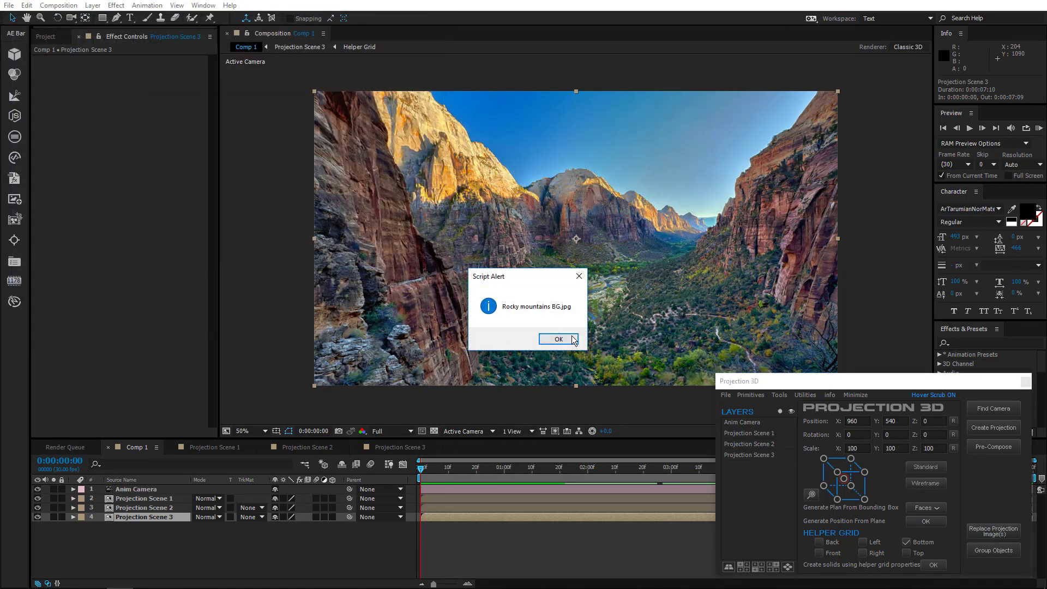
left_click(574, 338)
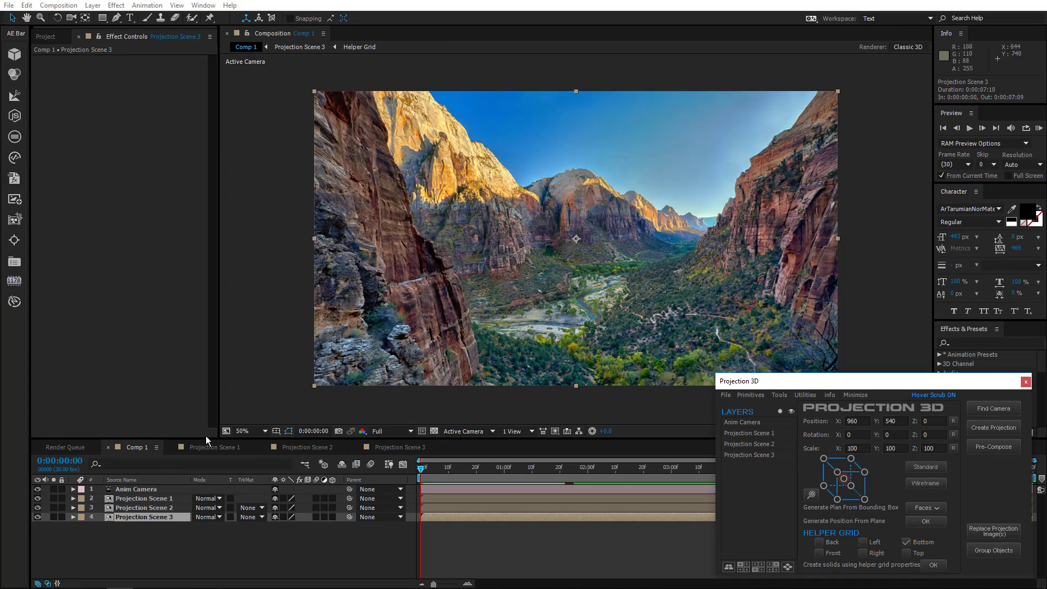
Step: Add a Position keyframe to Anim Camera at 0:00:00:00 in Comp 1
left_click(137, 556)
left_click(151, 490)
key("p")
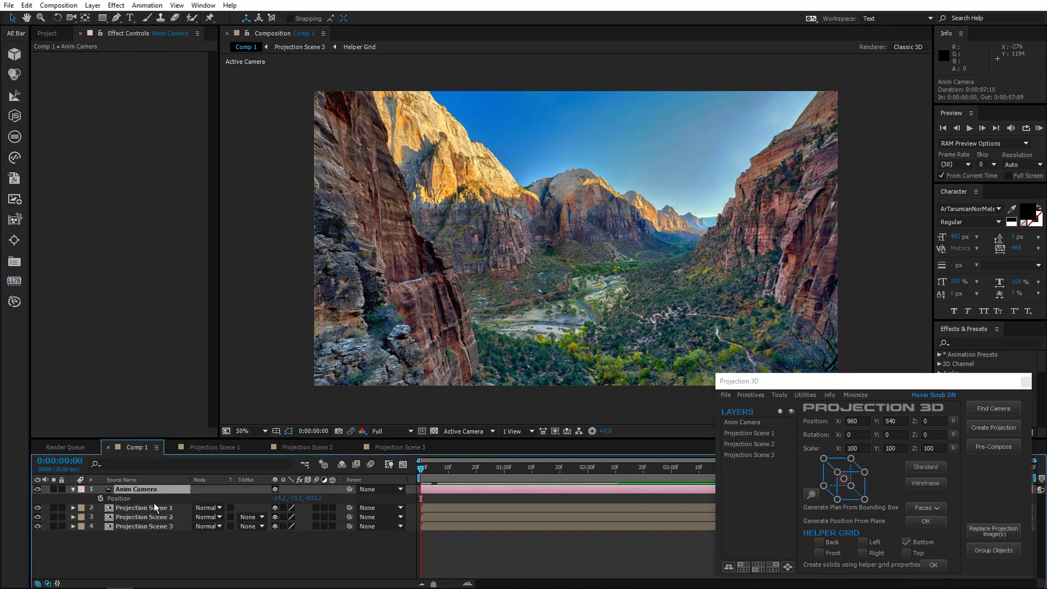
left_click(101, 499)
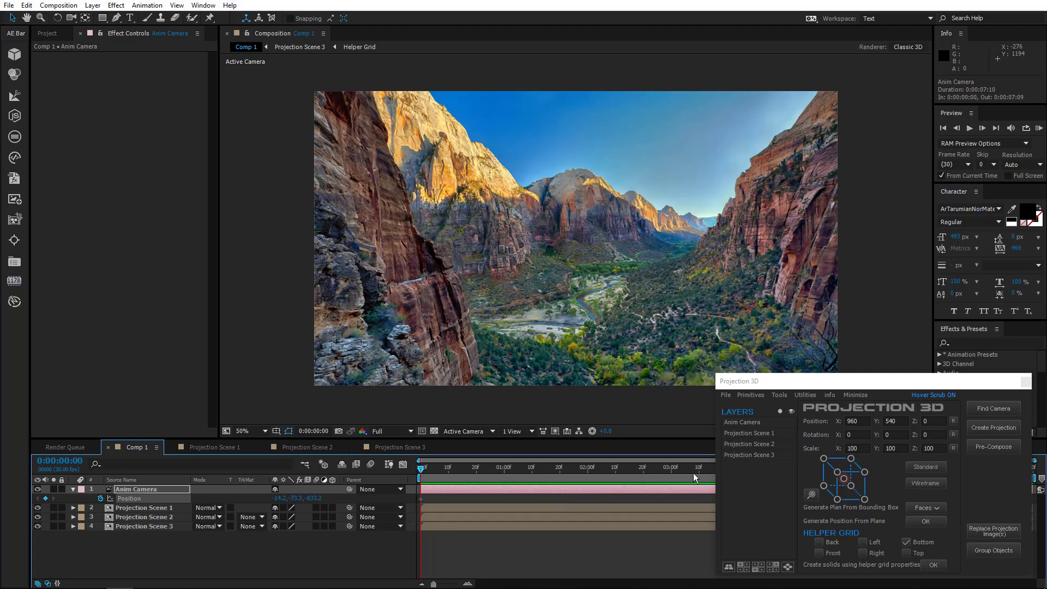
Step: Minimize Projection 3D and, at 0:00:03:00, move Anim Camera forward into the valley to about -14.7, -59.7, -777.2
left_click(860, 399)
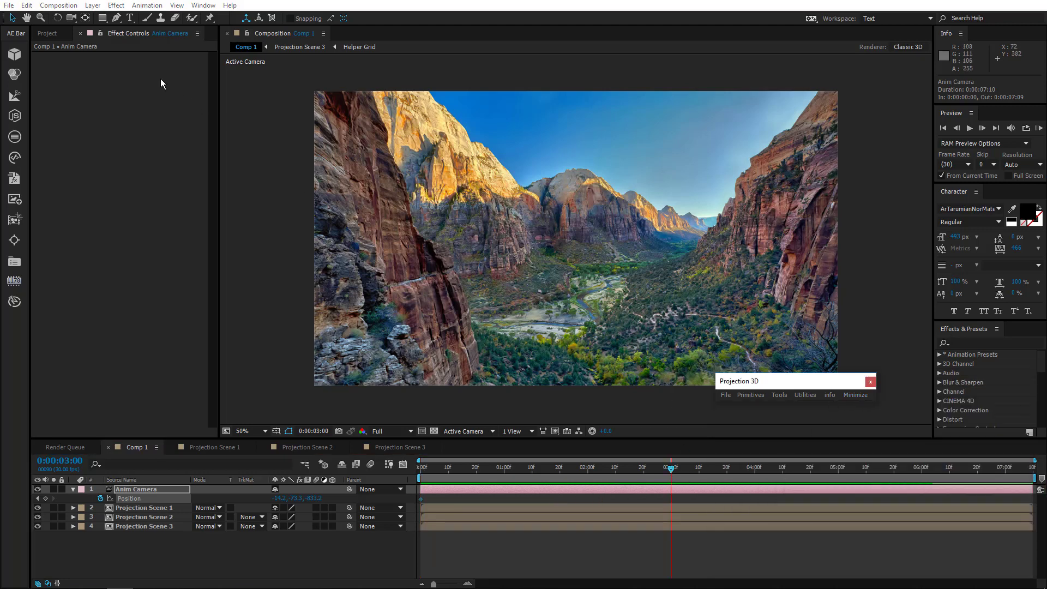
left_click(71, 18)
left_click_drag(483, 353, 576, 260)
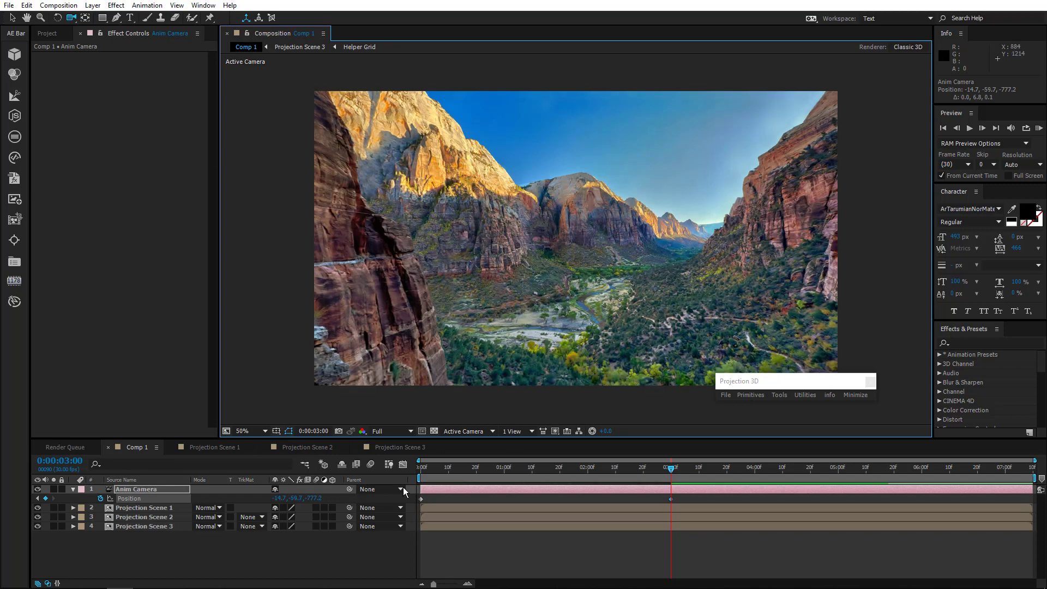
Step: Return to the first frame, enable motion blur for Comp 1, and deselect the layers
key("Home")
left_click(386, 475)
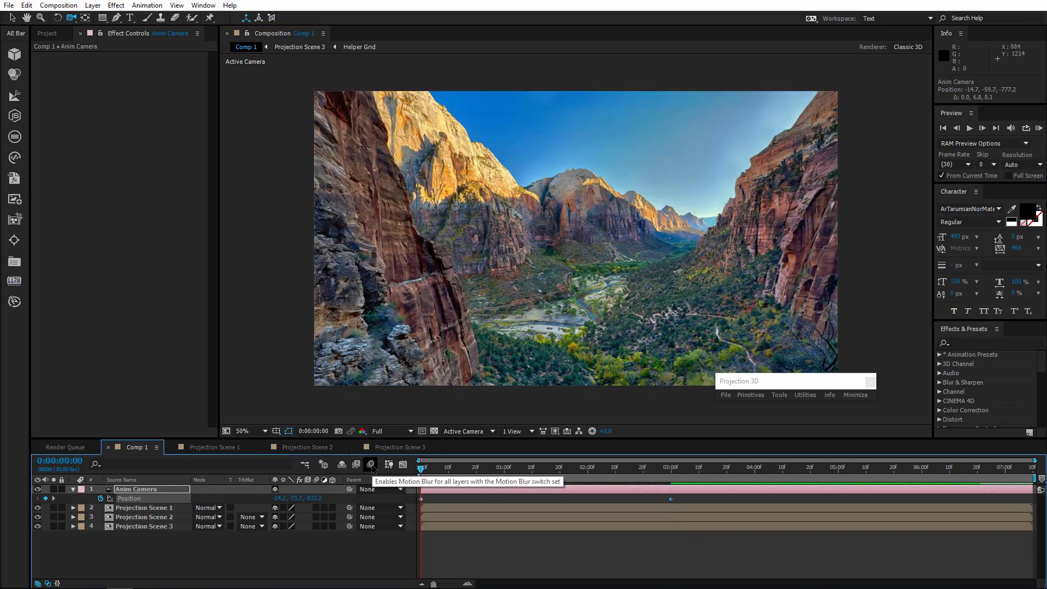
left_click(291, 565)
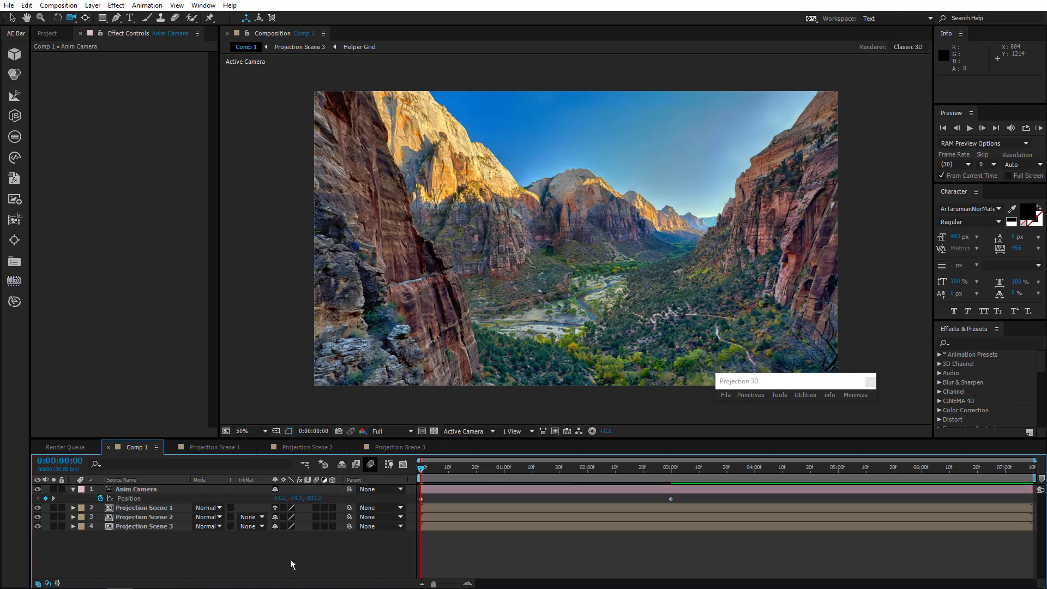
Step: Enlarge the Comp 1 view to fit and play a RAM preview of the camera animation, stopping it after checking the movement
left_click(246, 431)
left_click(267, 239)
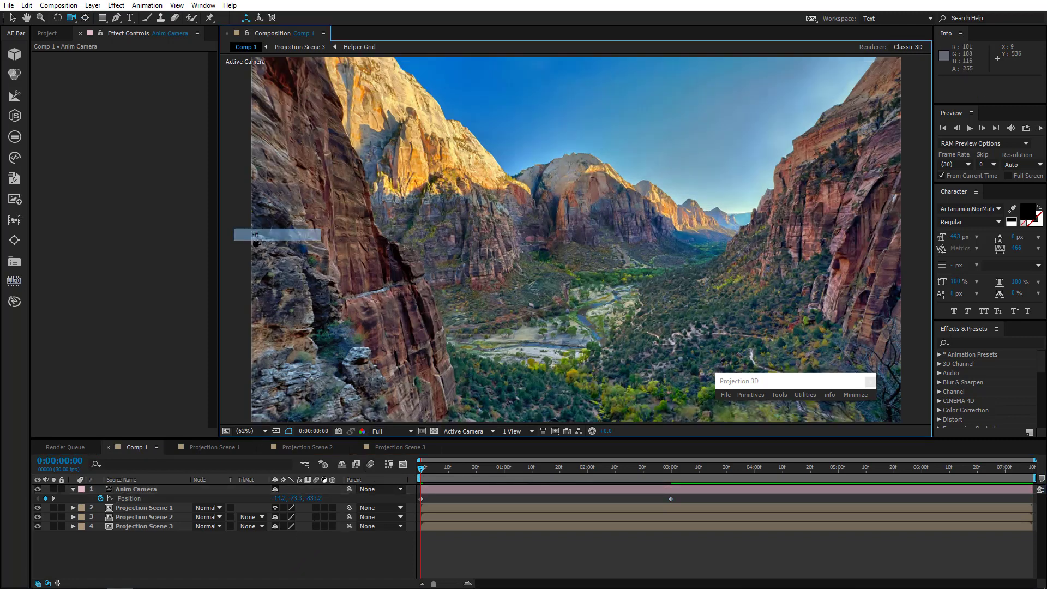
key("KP_0")
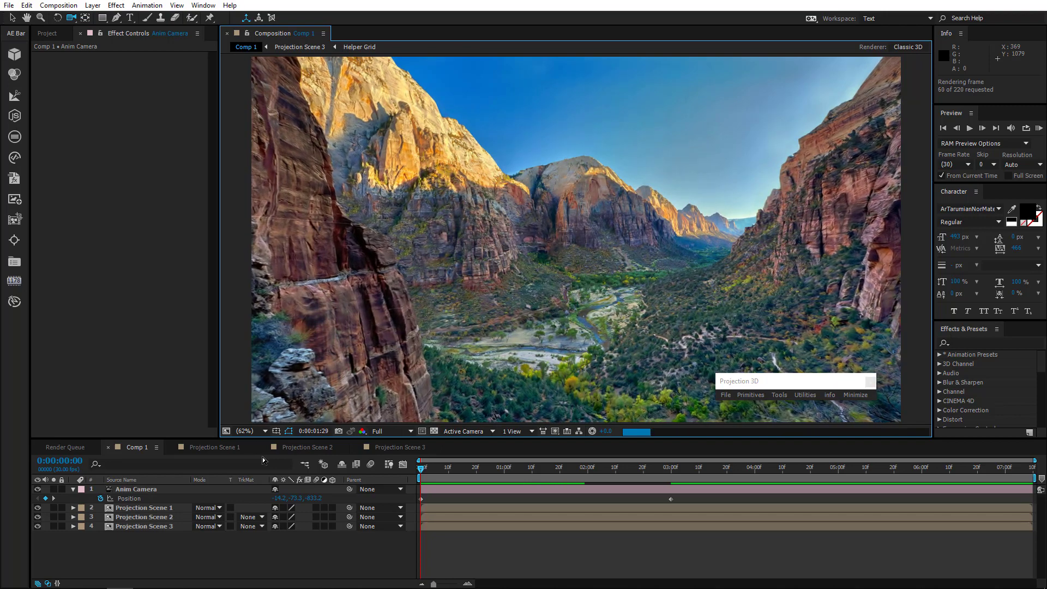
key("space")
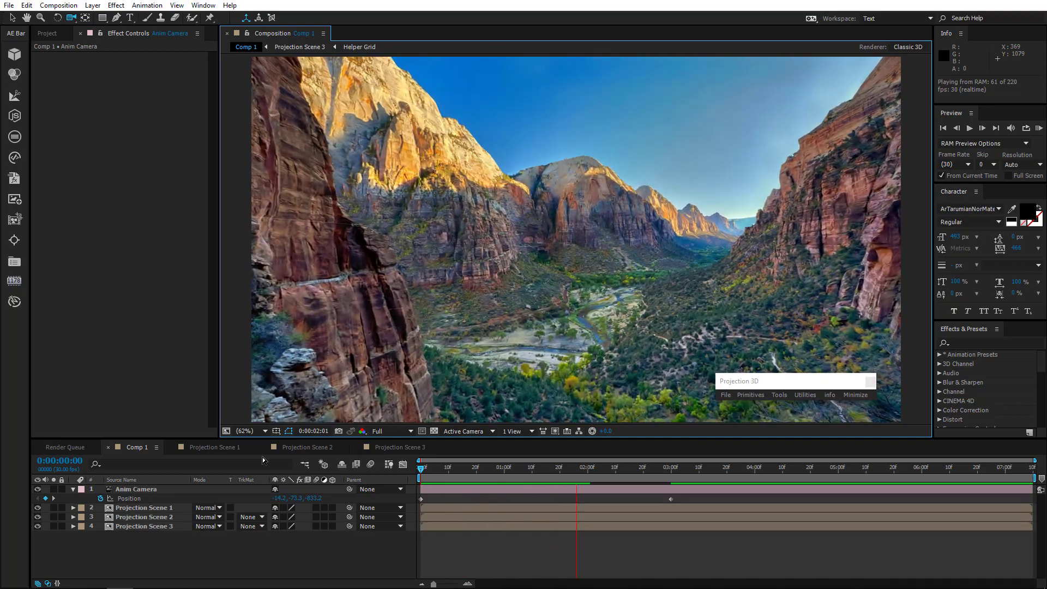
key("space")
Step: In Projection Scene 3, move the first mask vertex of the third-layer Plane slightly left along the central peak's summit
double_click(143, 525)
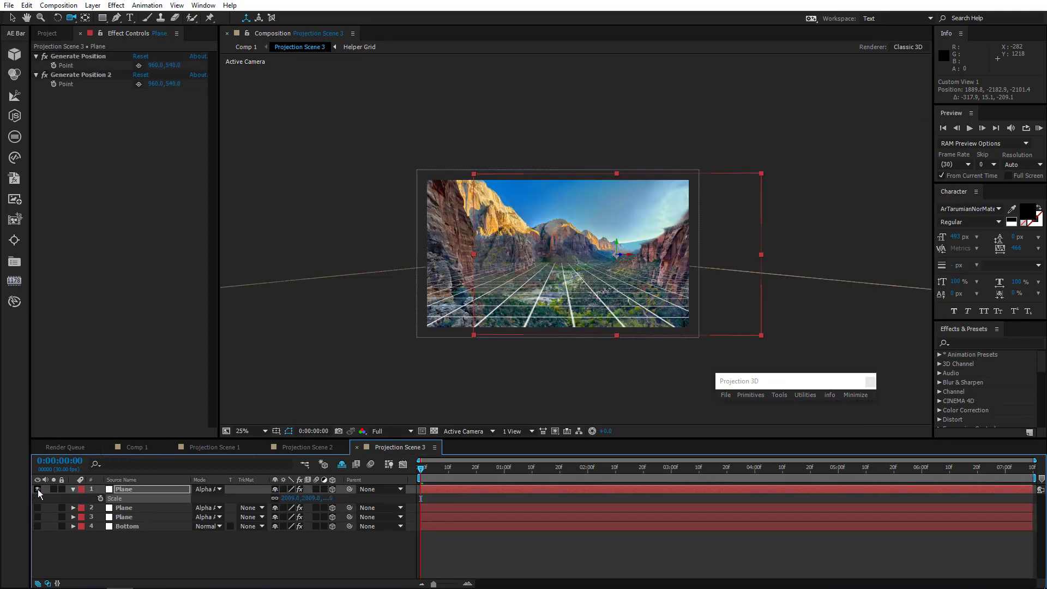
left_click(136, 508)
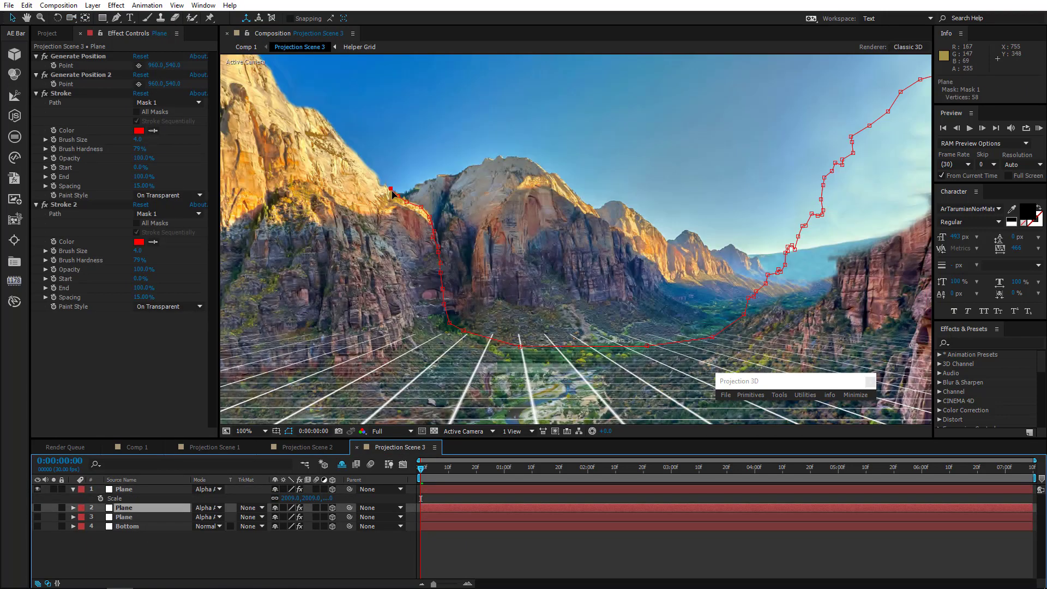
left_click(133, 518)
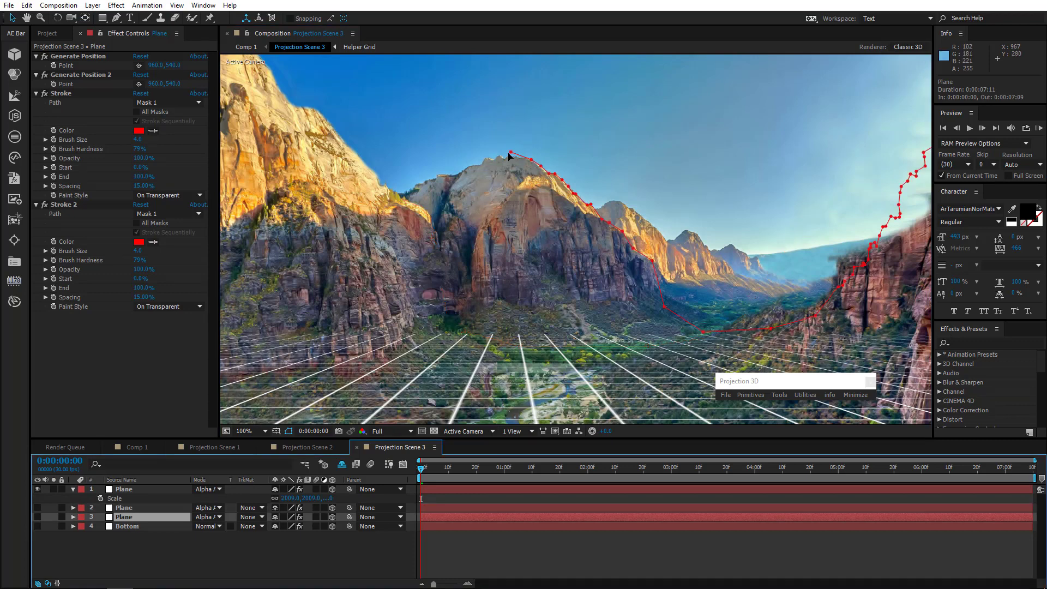
left_click_drag(509, 153, 501, 157)
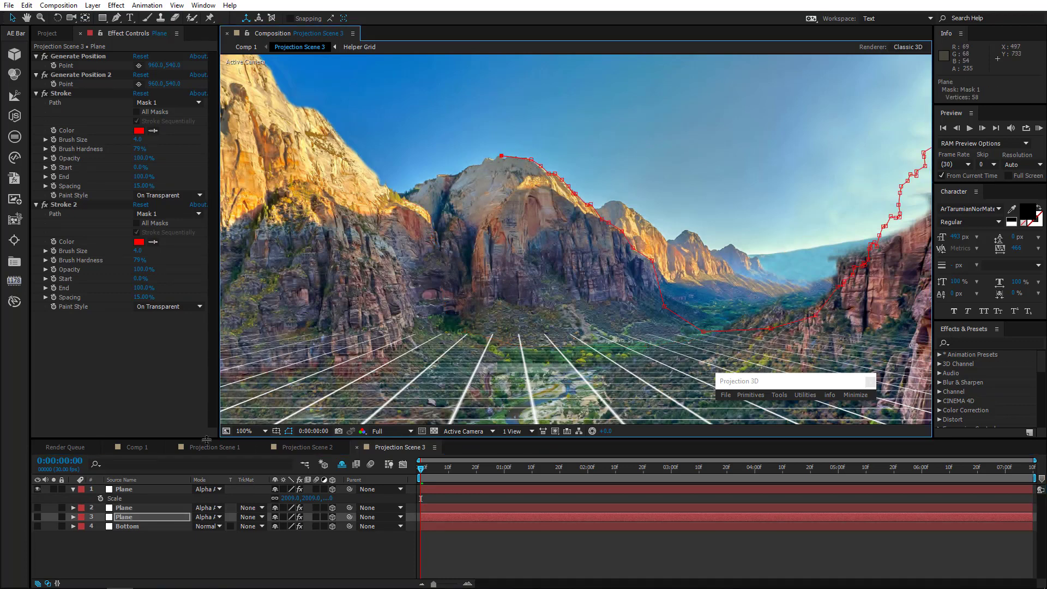
Step: Create a new surface from the two hidden masked Plane layers with Mask Modeler, using a 0.3 mask offset and keeping the masks
left_click(129, 510)
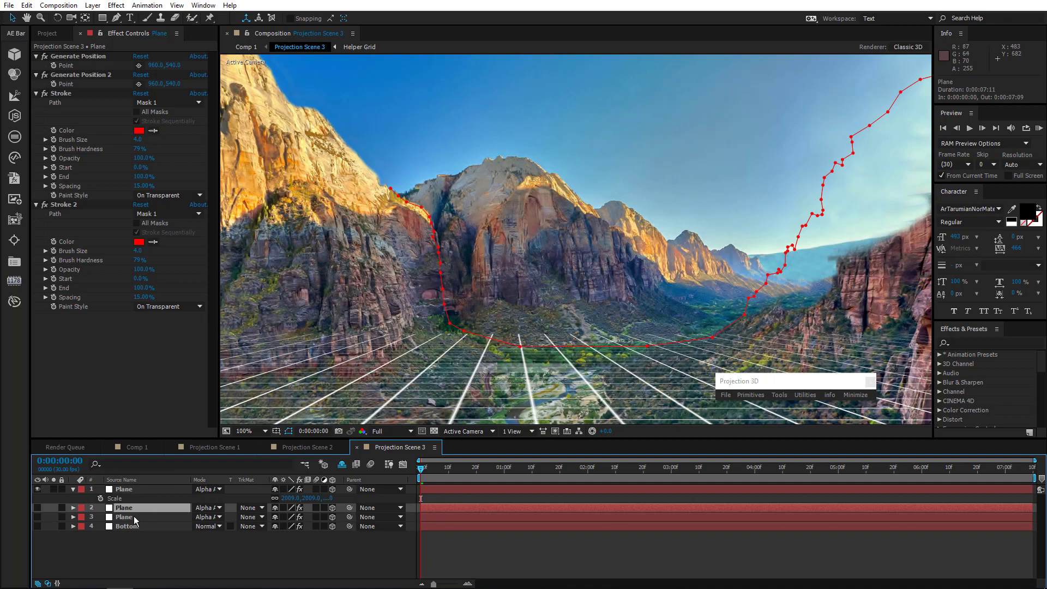
left_click(133, 516, "shift")
left_click(782, 400)
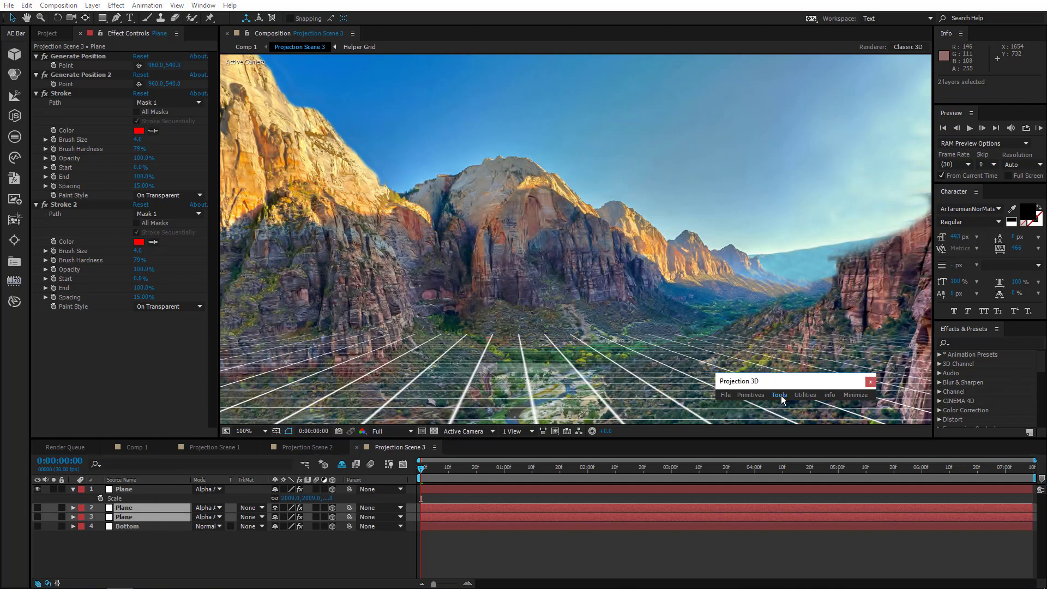
left_click(782, 400)
left_click(821, 431)
left_click(924, 467)
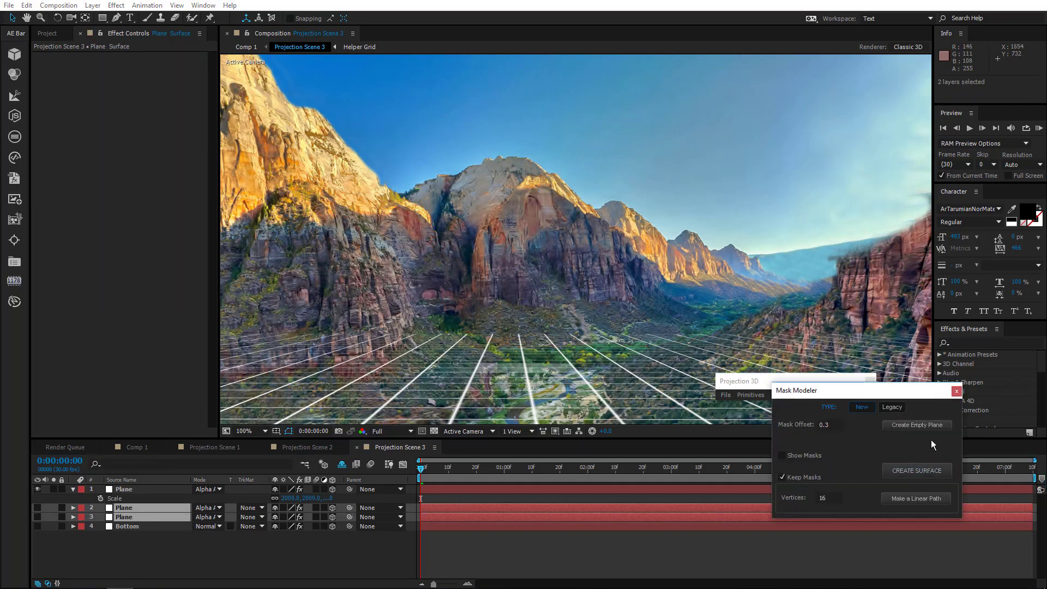
left_click(956, 391)
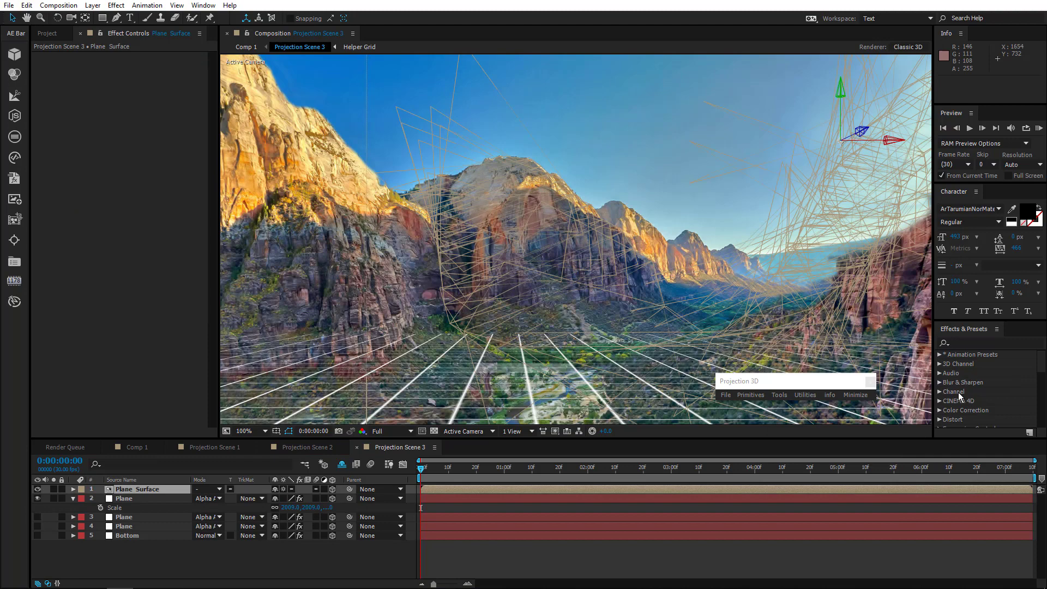
Step: Transfer the new Plane Surface from Projection Scene 3 to Projection Scene 2 and remove the old surface directly beneath it
key("ctrl+x")
left_click(312, 446)
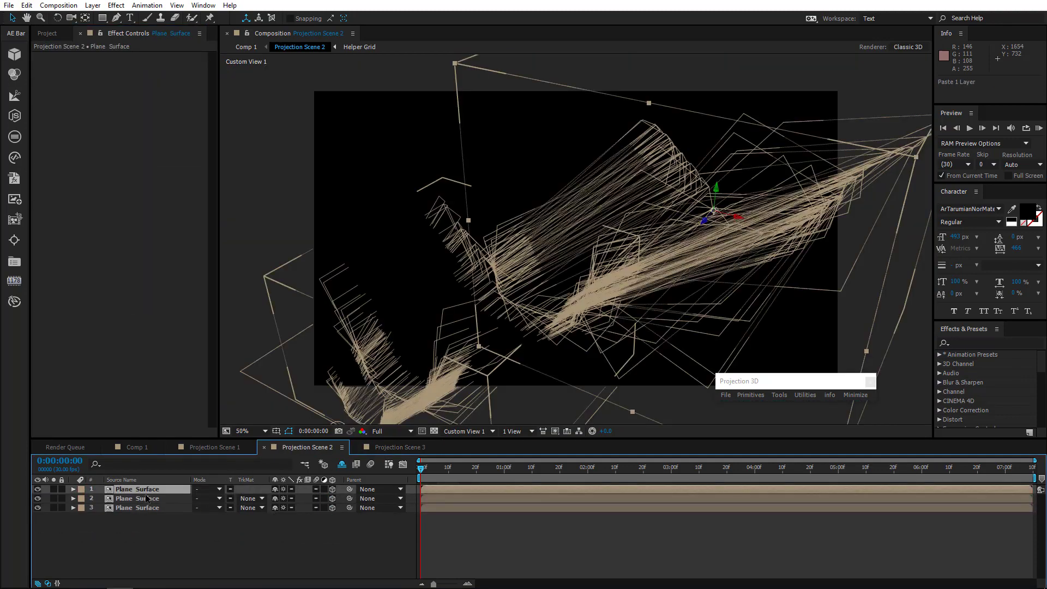
left_click(142, 499)
key("ctrl+v")
key("ctrl+x")
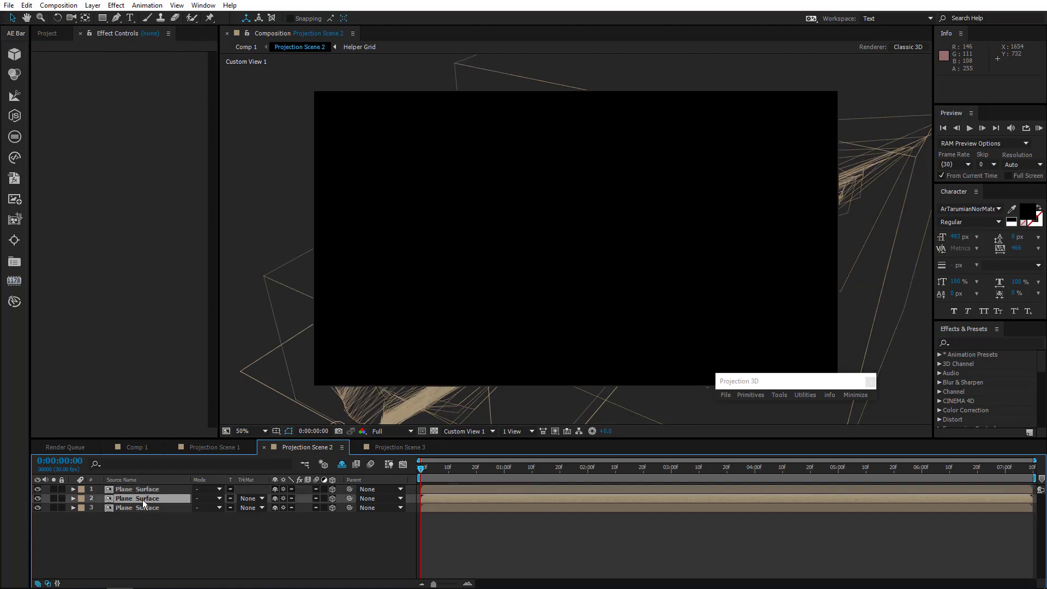
Step: Return to Comp 1, briefly solo Projection Scene 2, and play a RAM preview of the camera move with the rebuilt surface
left_click(143, 449)
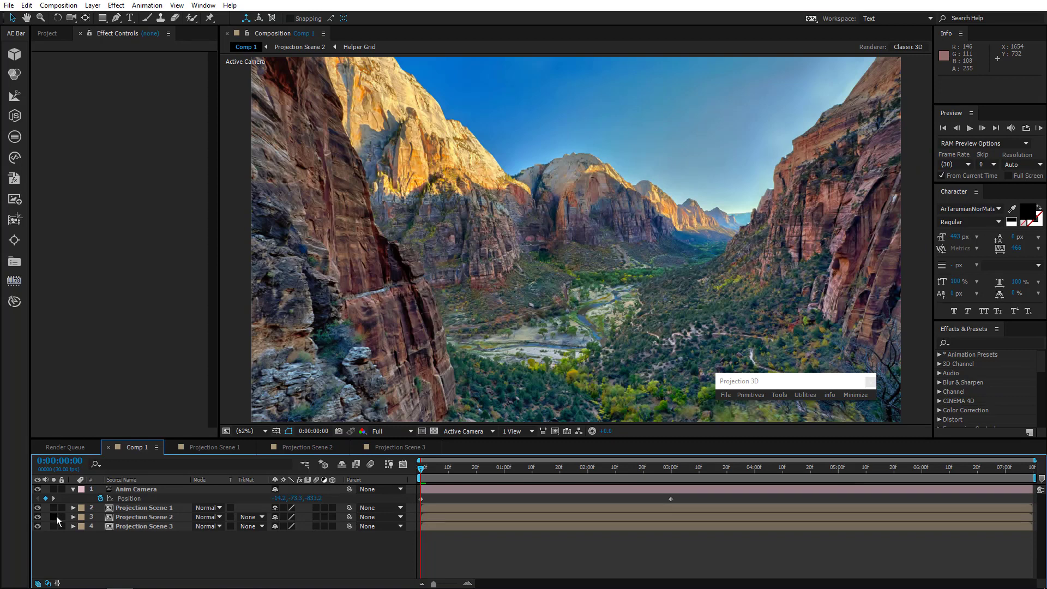
left_click(54, 517)
left_click(55, 517)
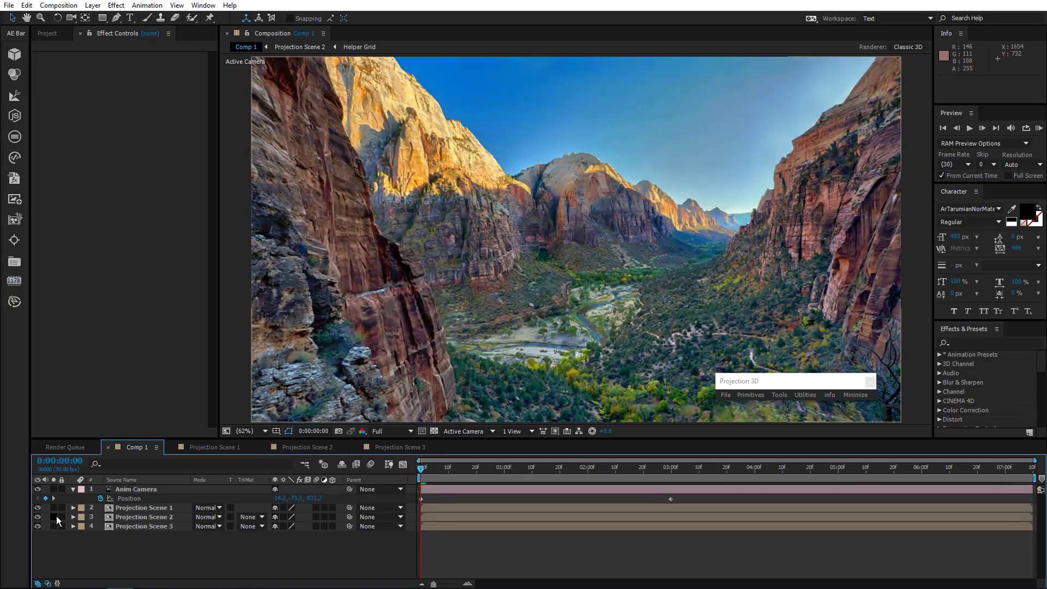
key("KP_0")
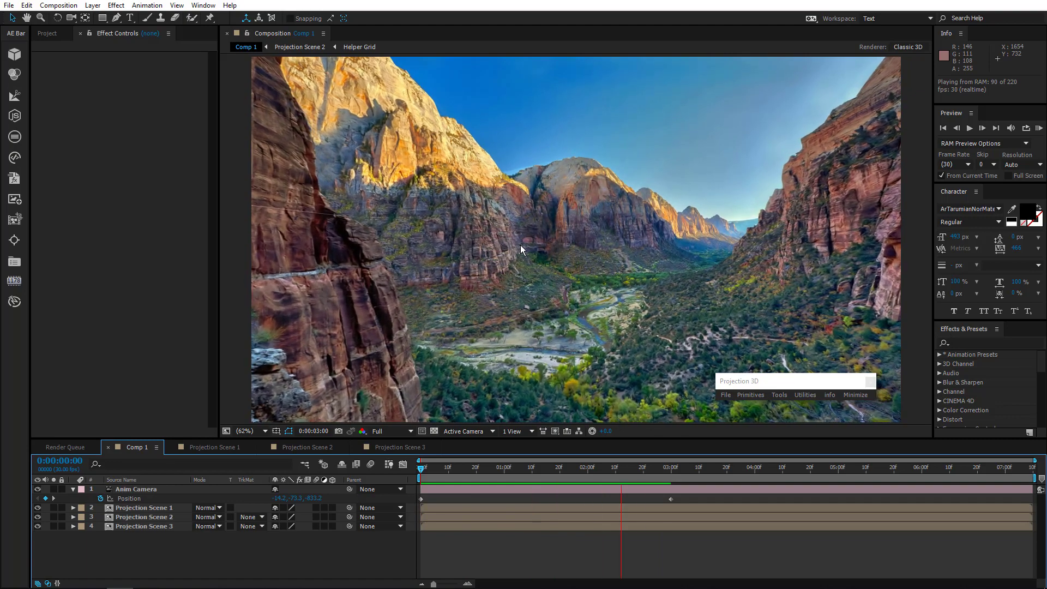
key("space")
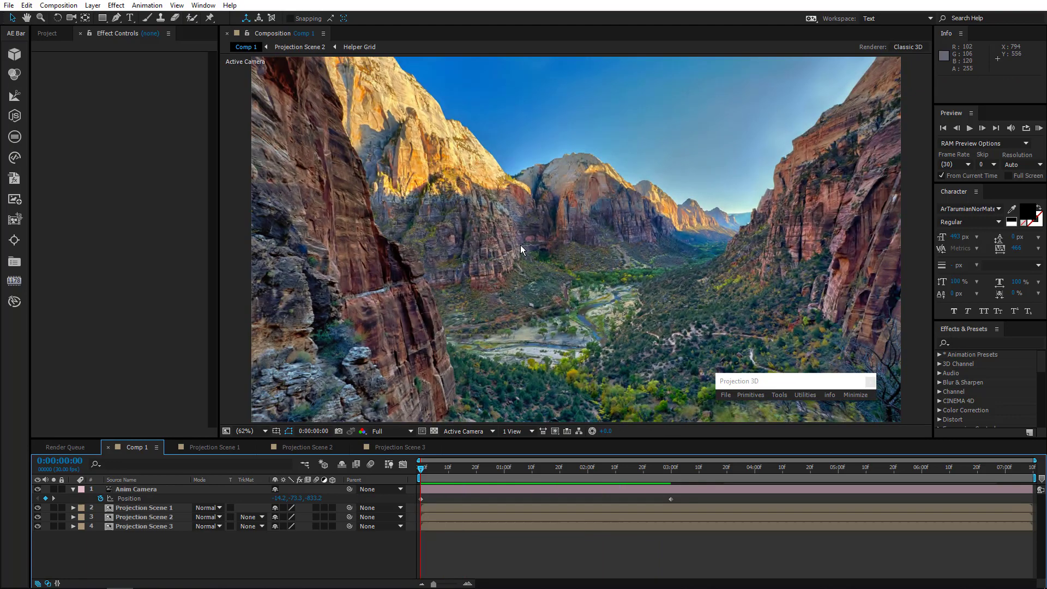